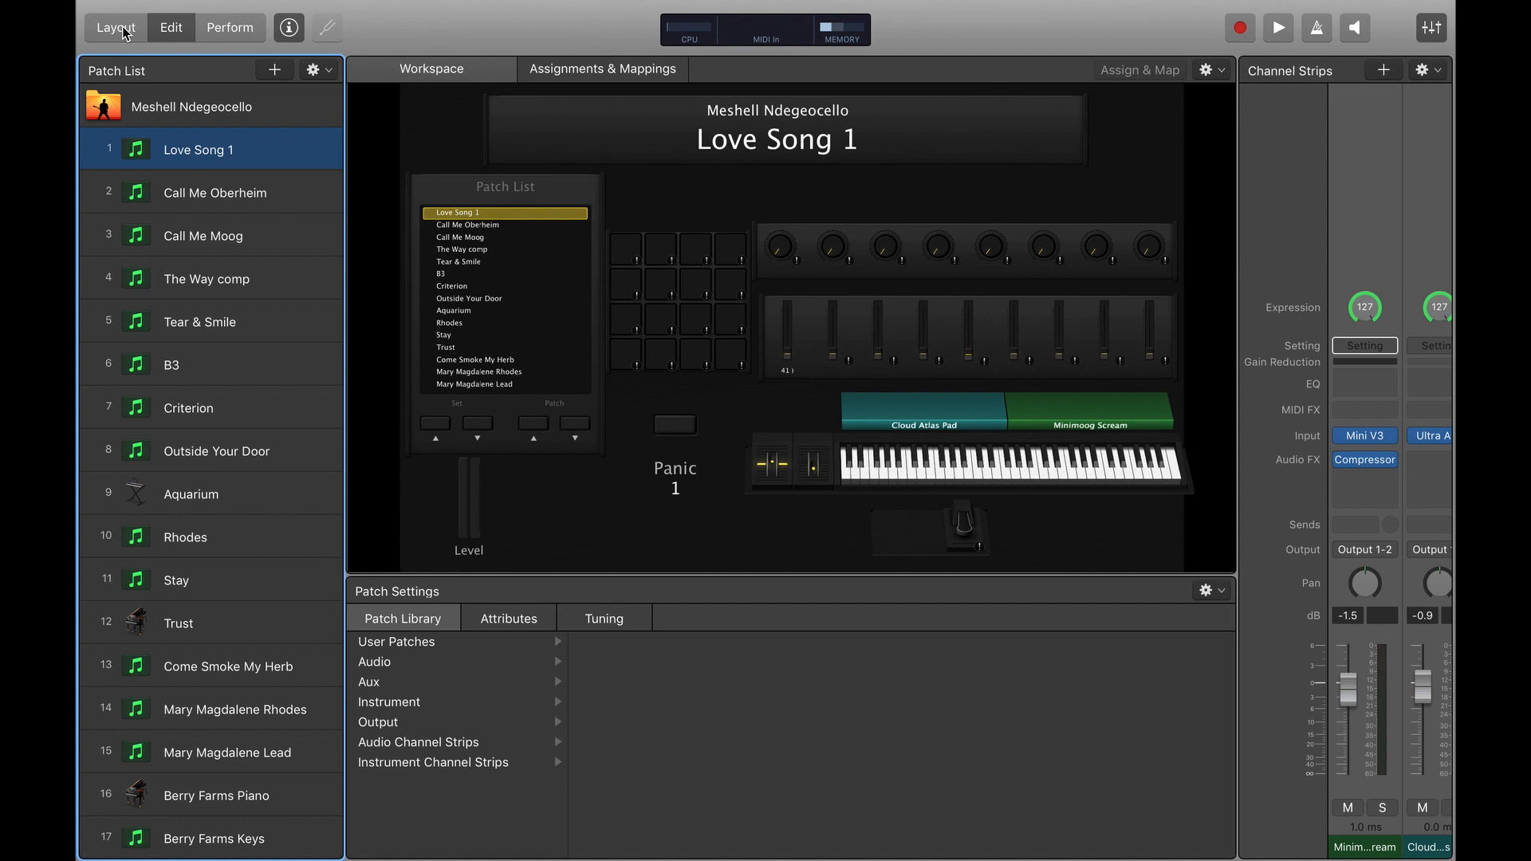
# - Switch to layout mode and inspect the settings of the keyboard, second fader, third knob, Drum Pad 13, vertical meter and button
pyautogui.click(119, 28)
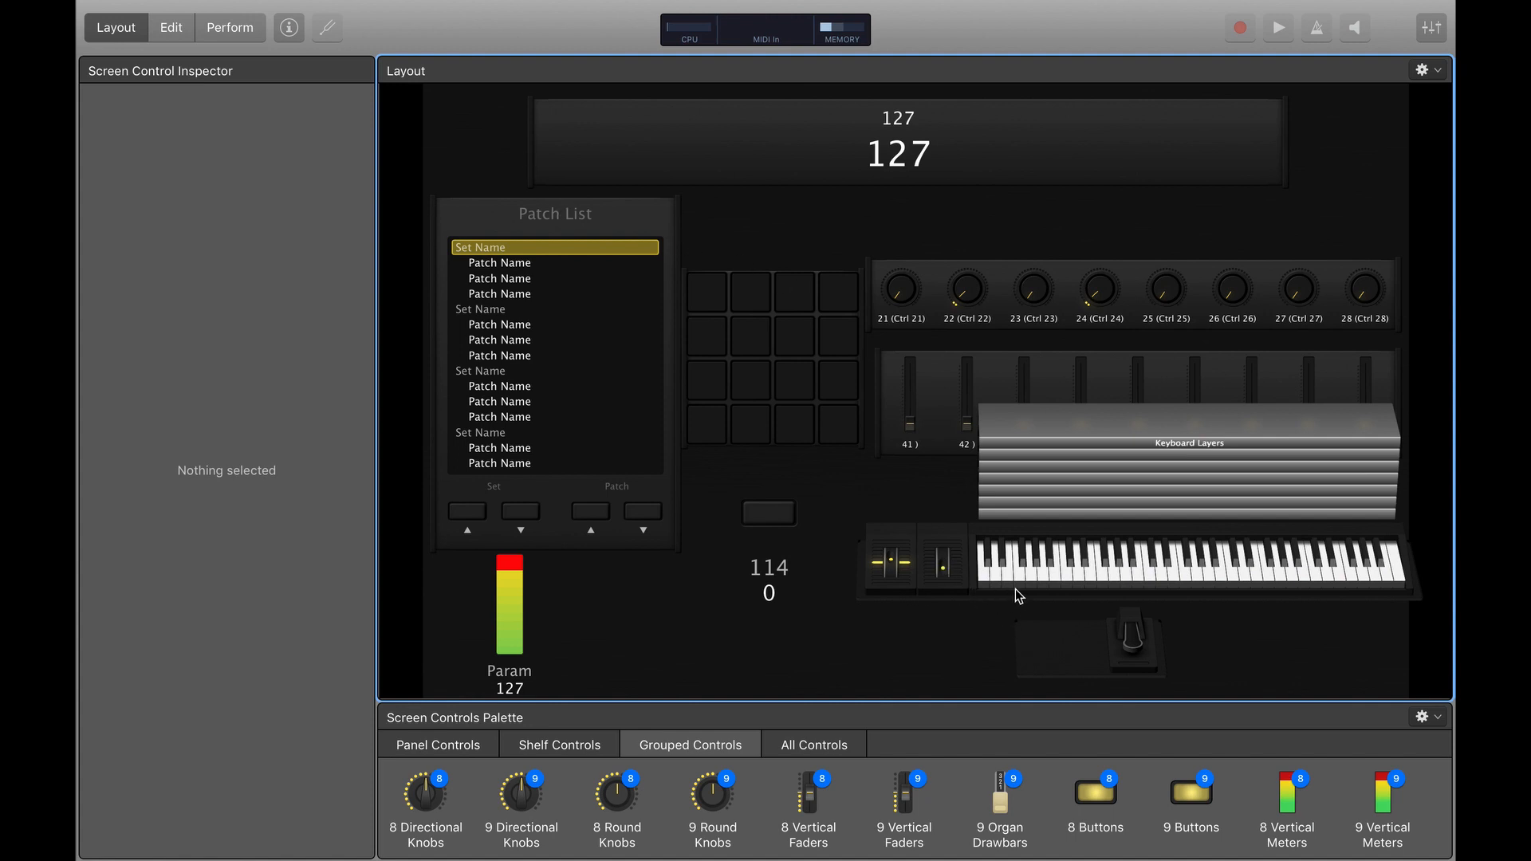
pyautogui.click(1047, 592)
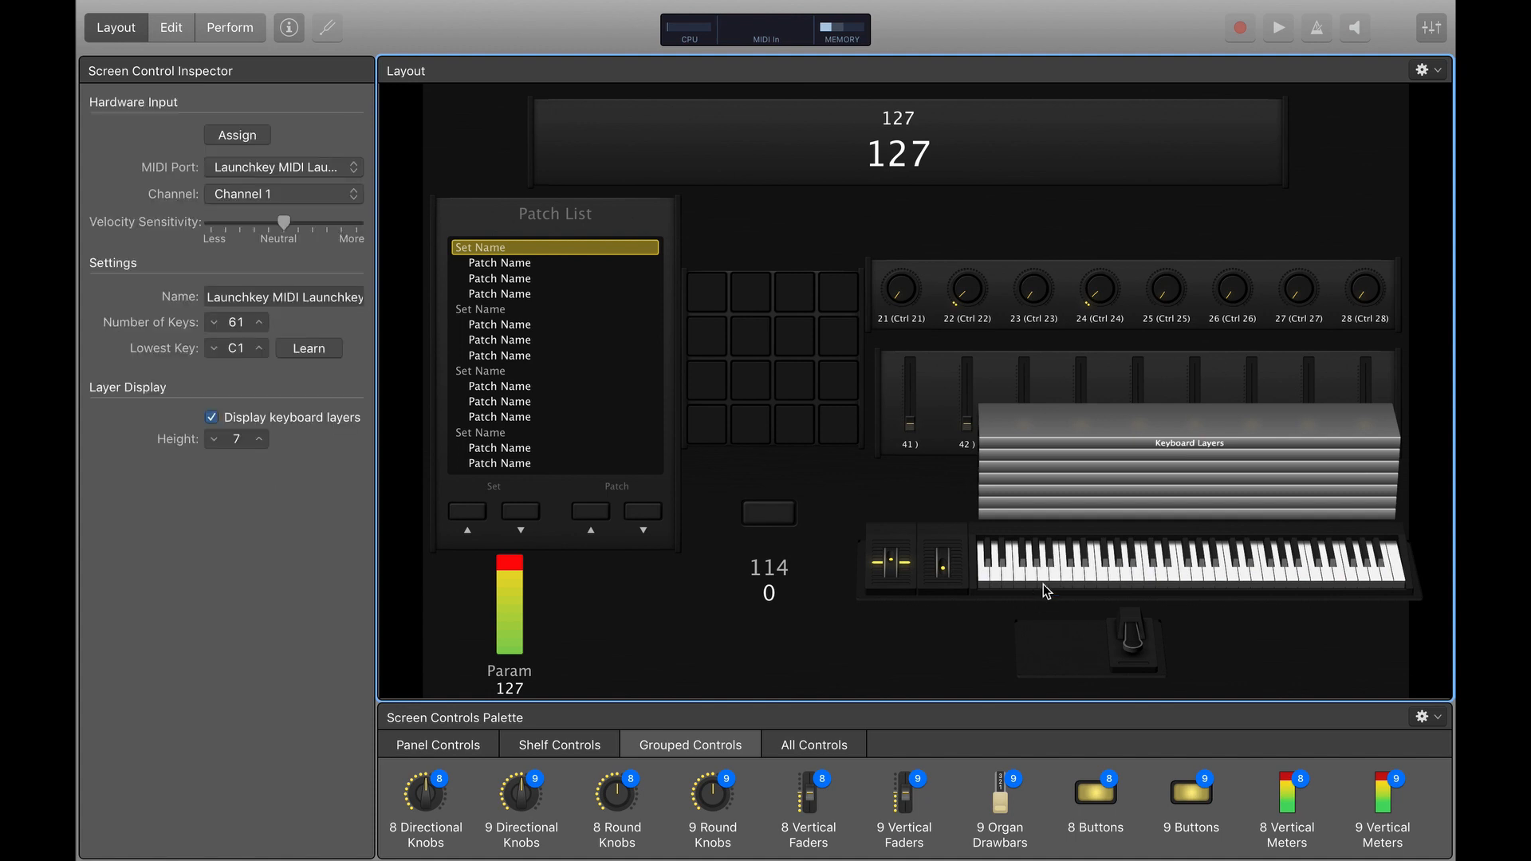
pyautogui.click(946, 380)
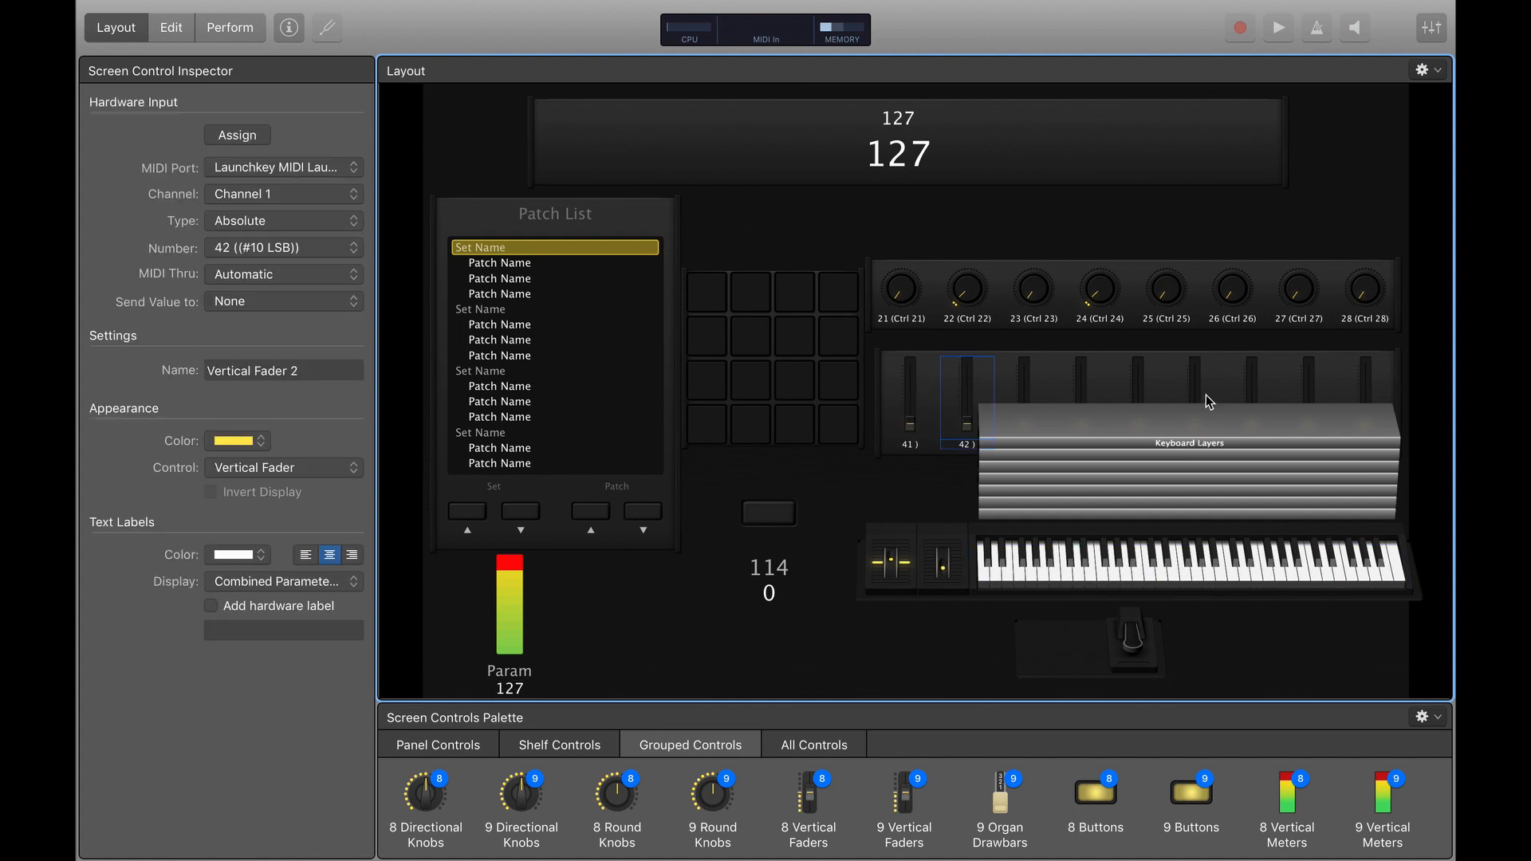
pyautogui.click(1043, 290)
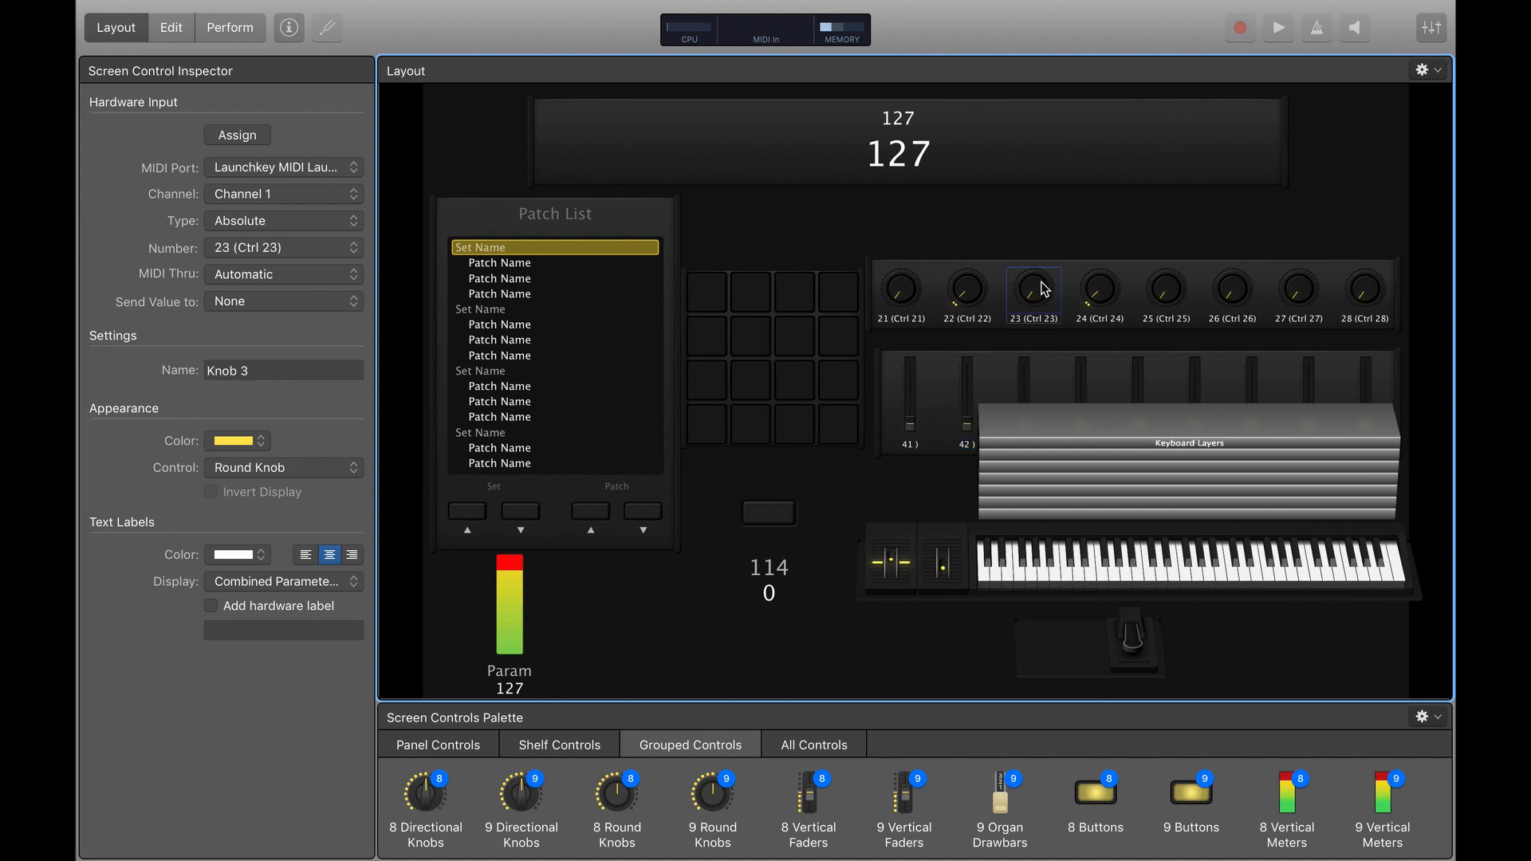
pyautogui.click(706, 424)
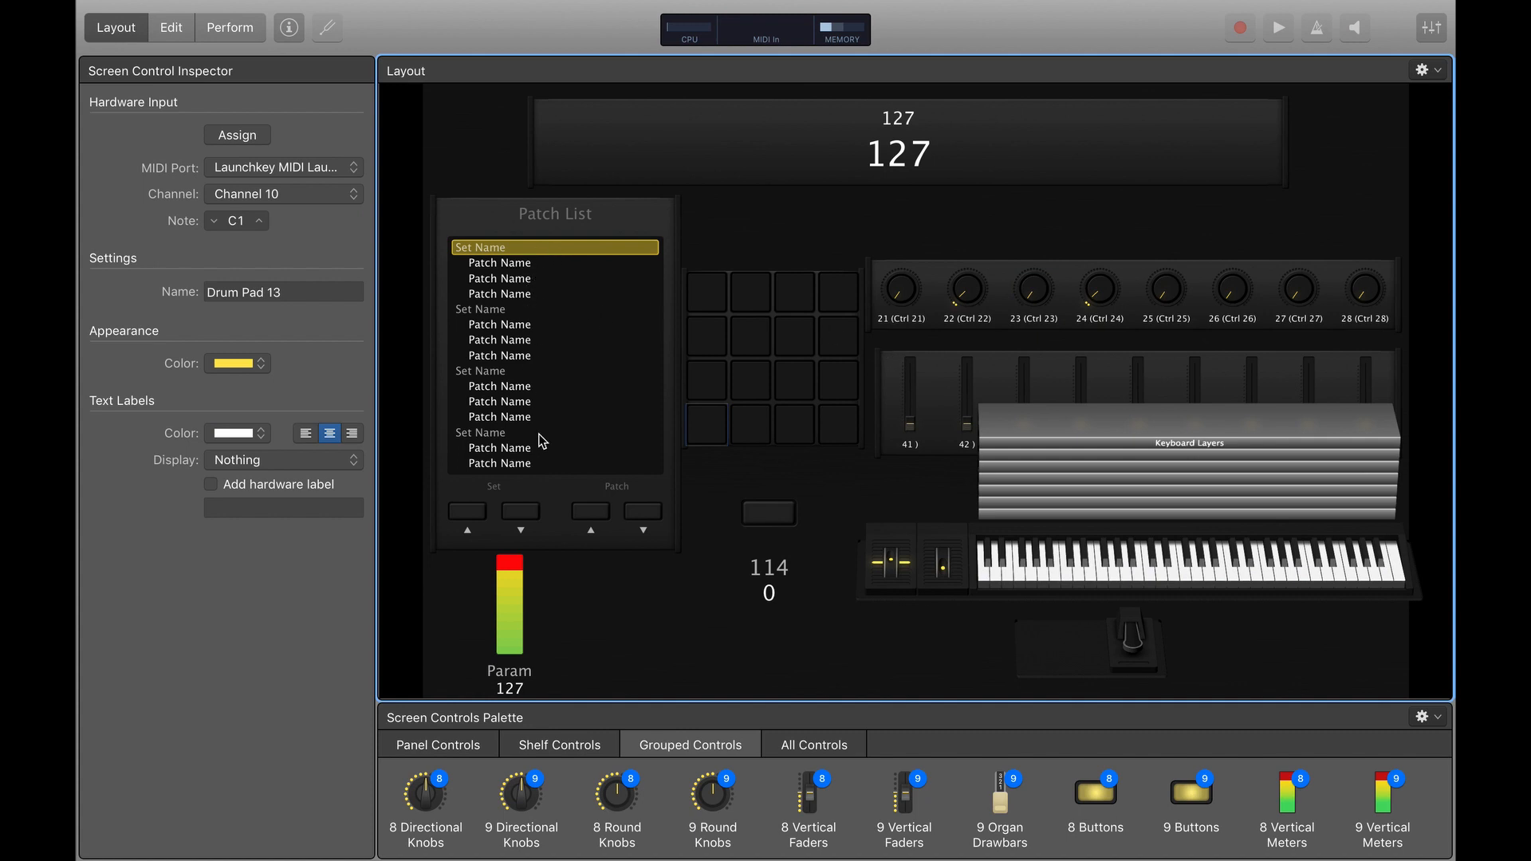
pyautogui.click(509, 618)
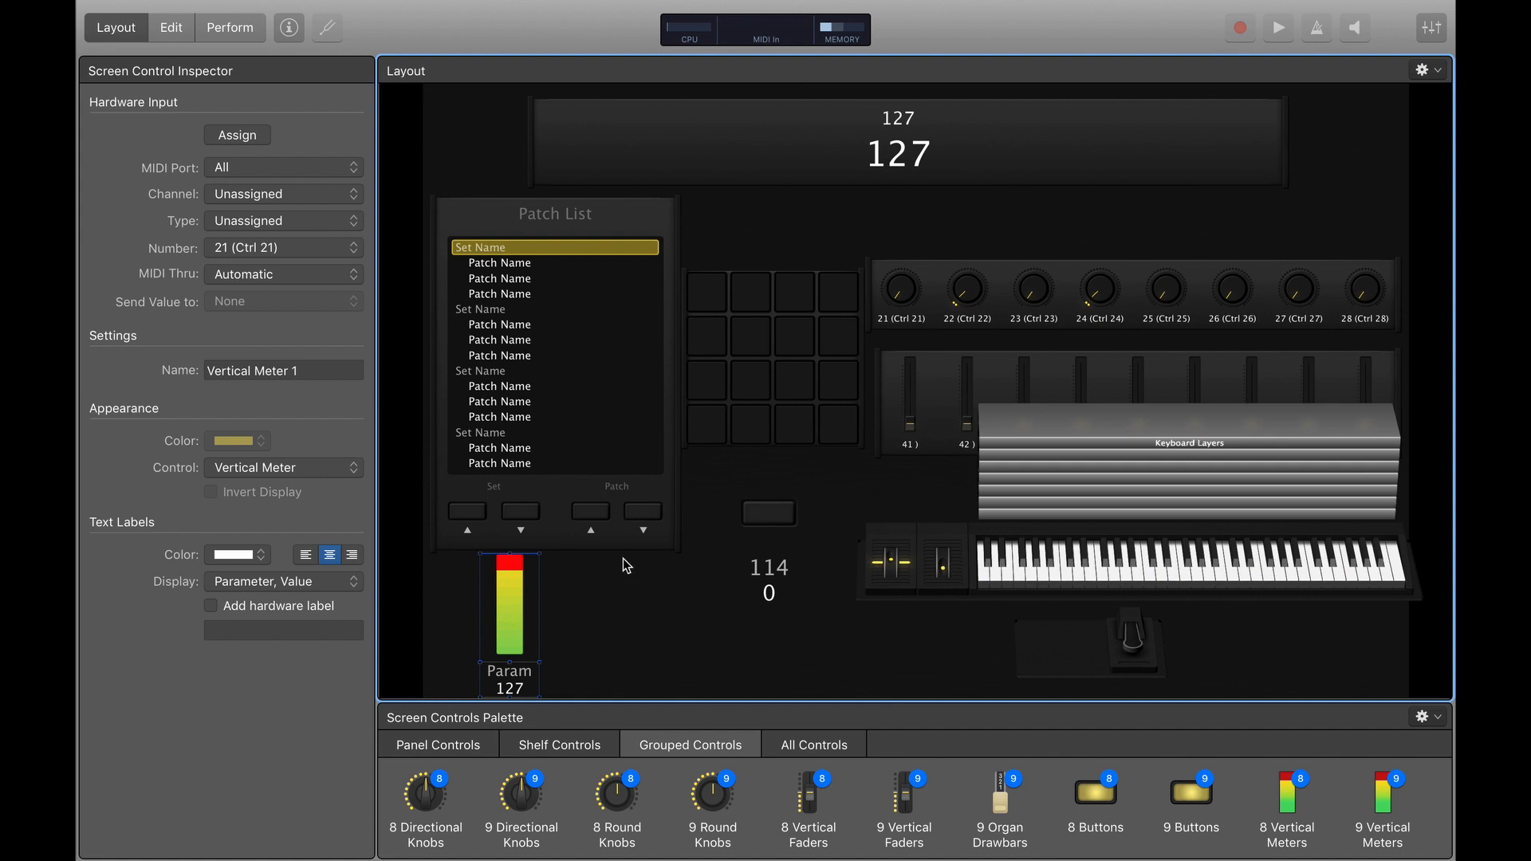
pyautogui.click(779, 515)
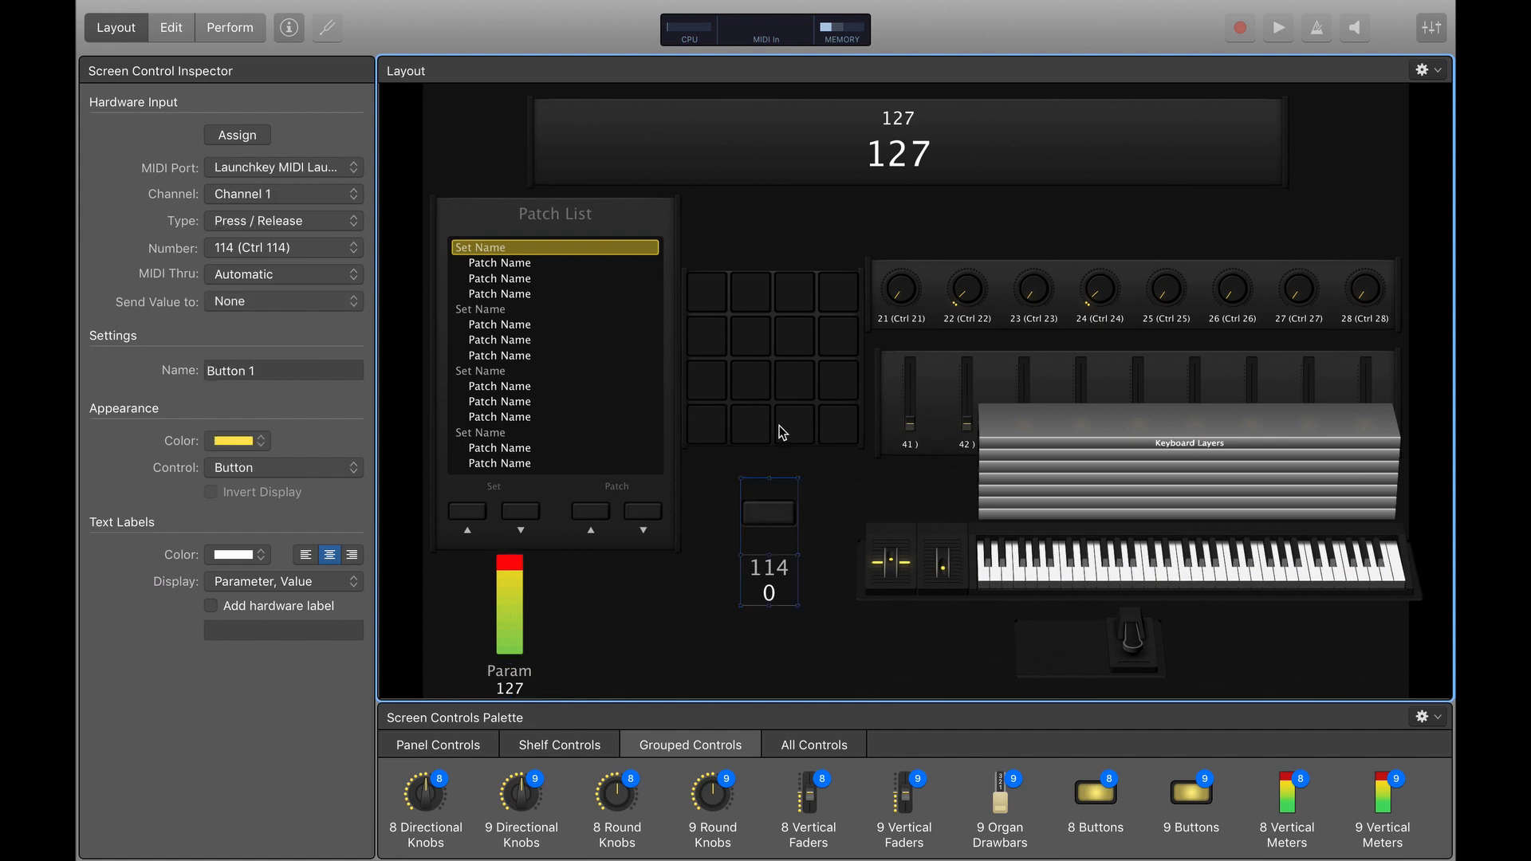
# - Inspect the settings of the two parameter text displays in the layout's header panel
pyautogui.click(899, 127)
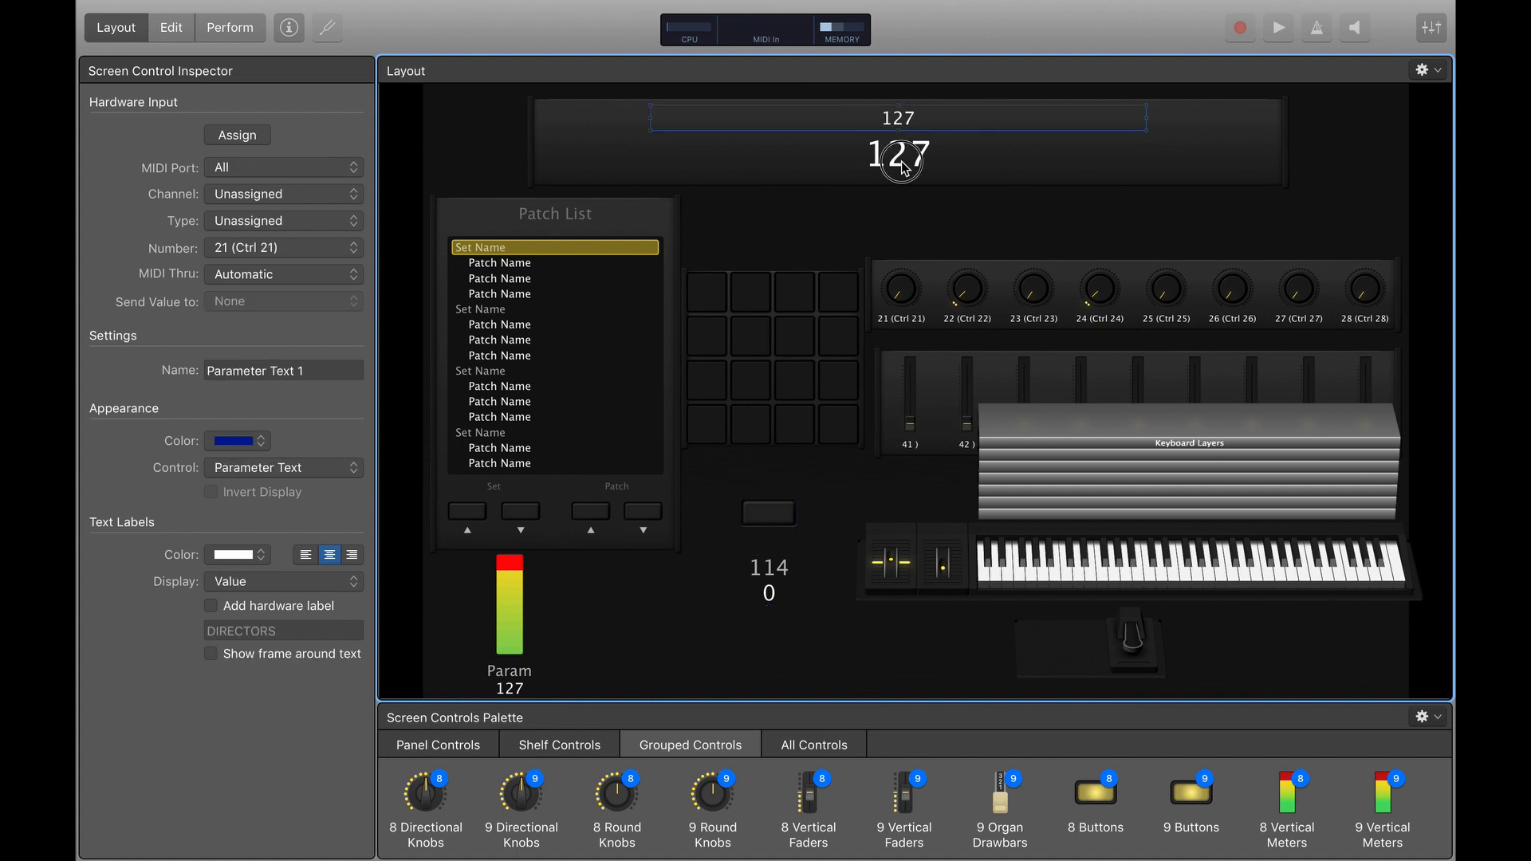
pyautogui.click(902, 164)
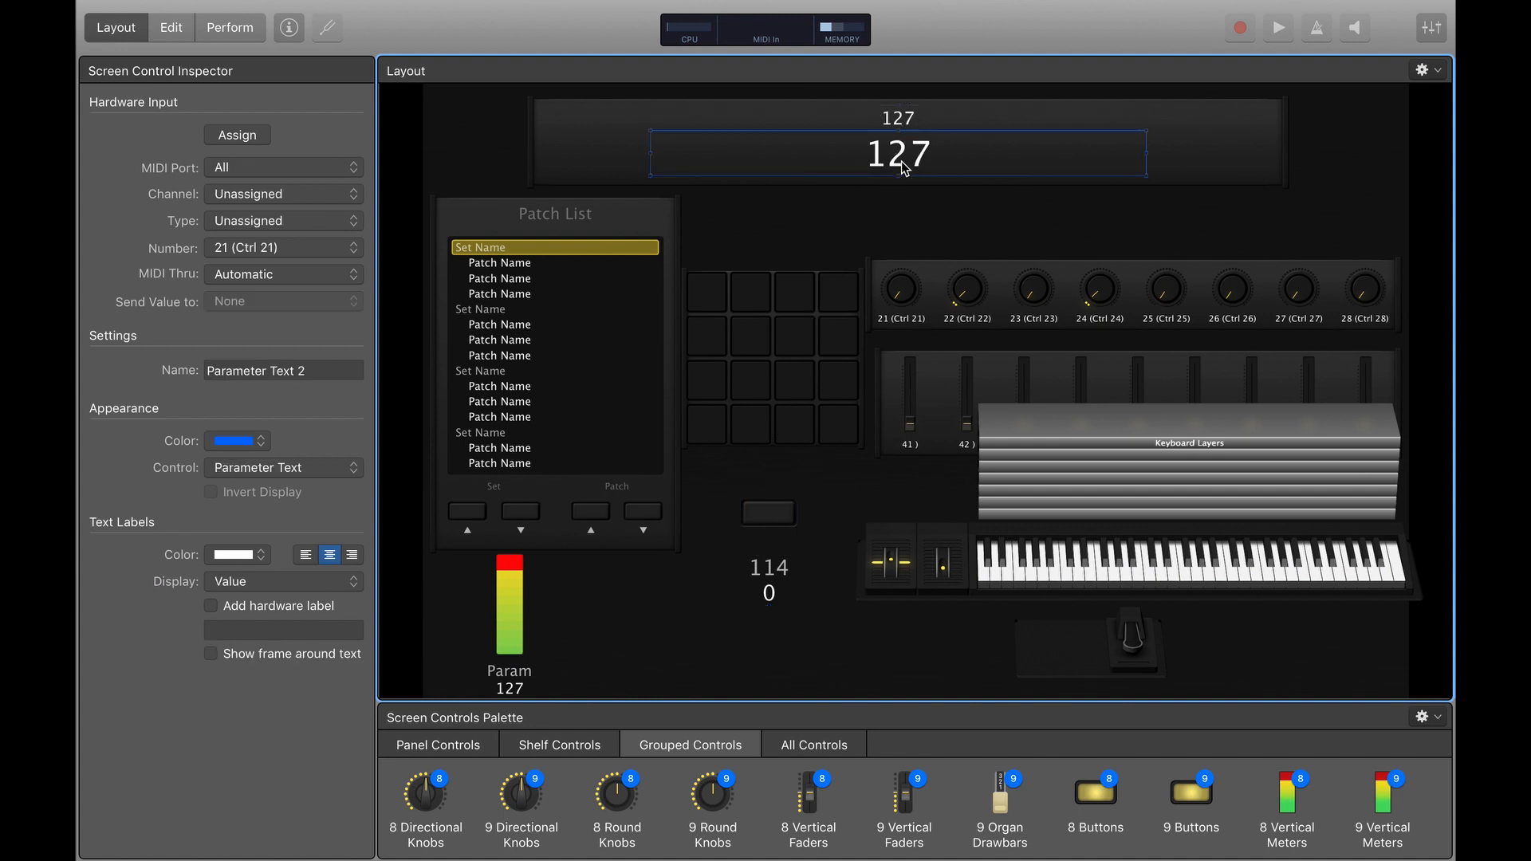
pyautogui.click(911, 121)
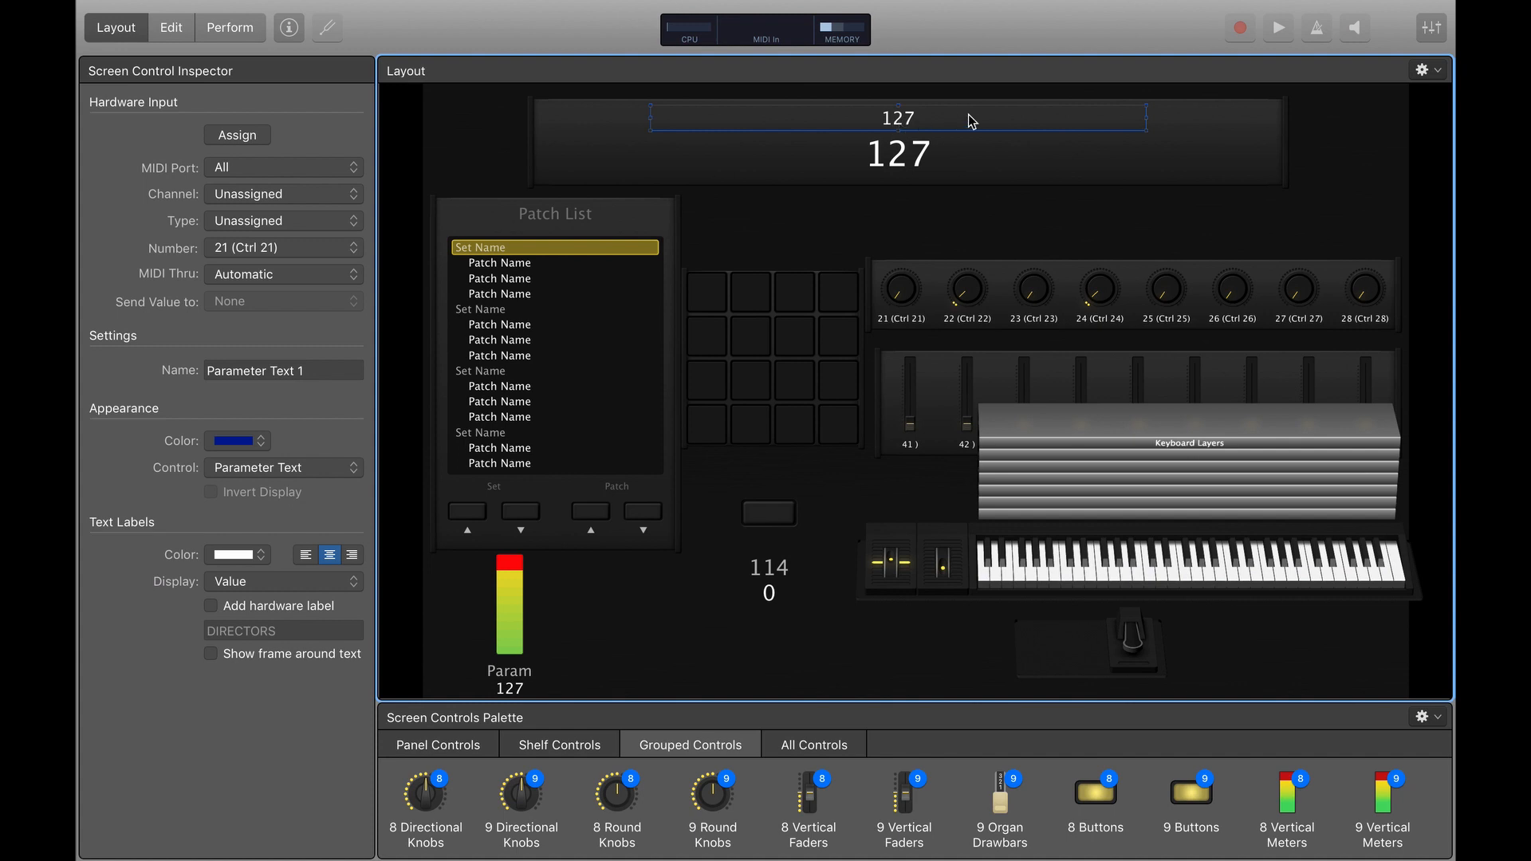
pyautogui.click(908, 149)
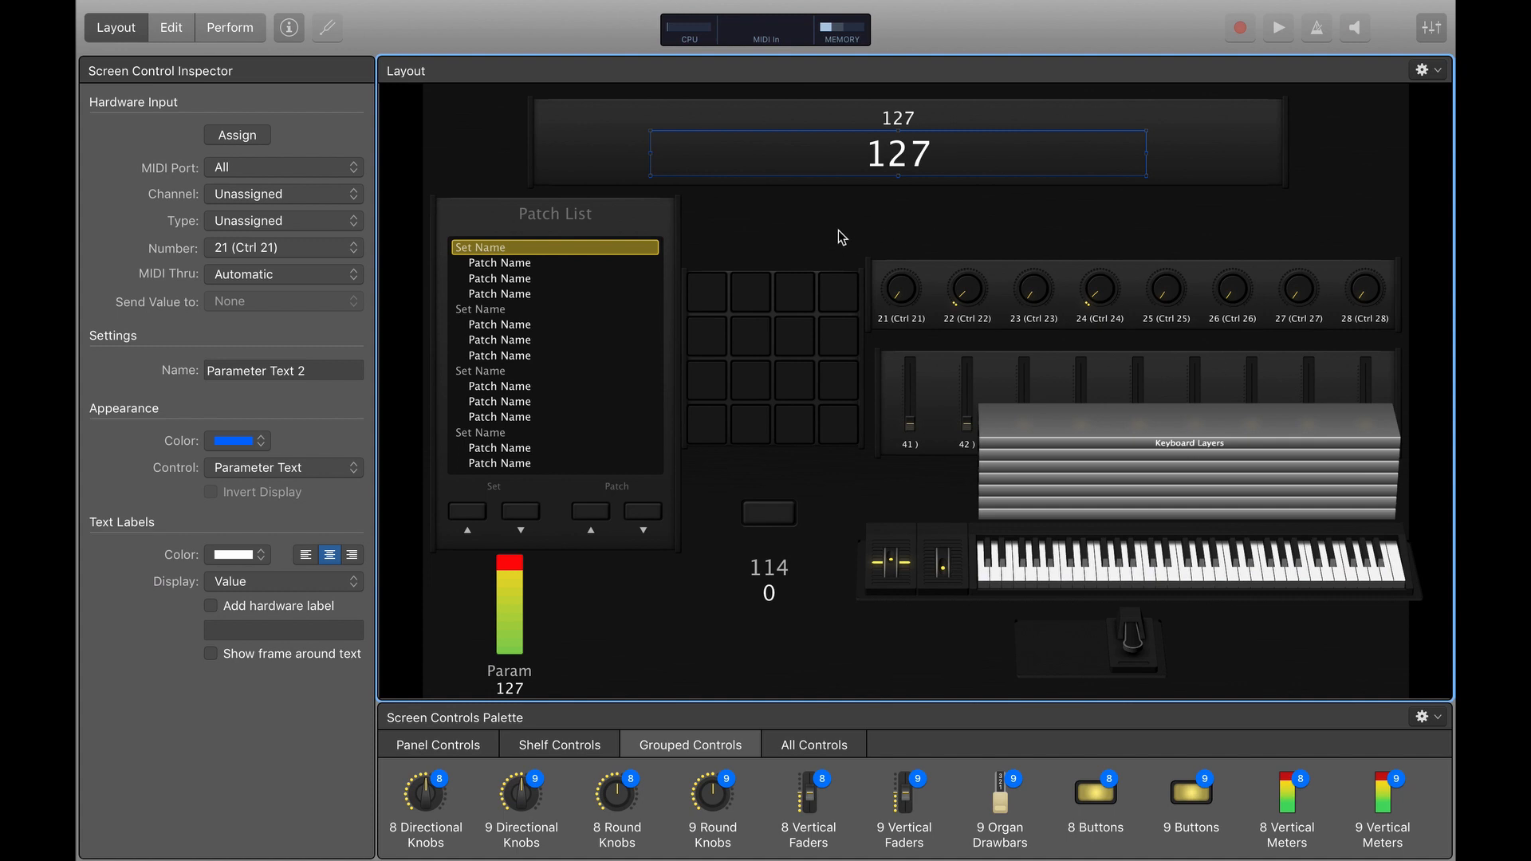
# - Activate hardware assignment for the first vertical fader so it learns the controller's fader
pyautogui.click(893, 451)
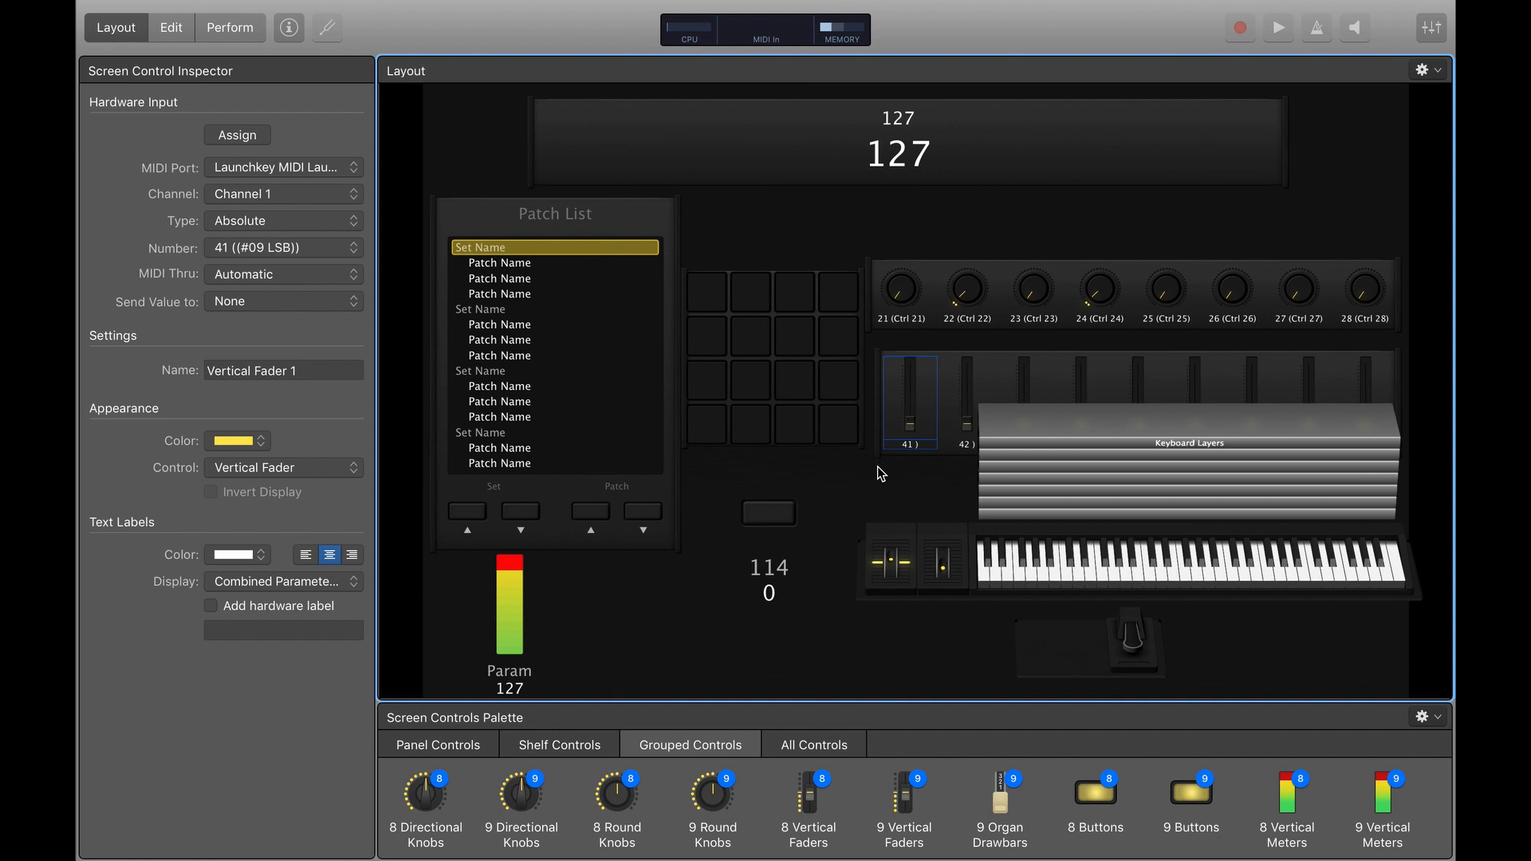
pyautogui.click(935, 490)
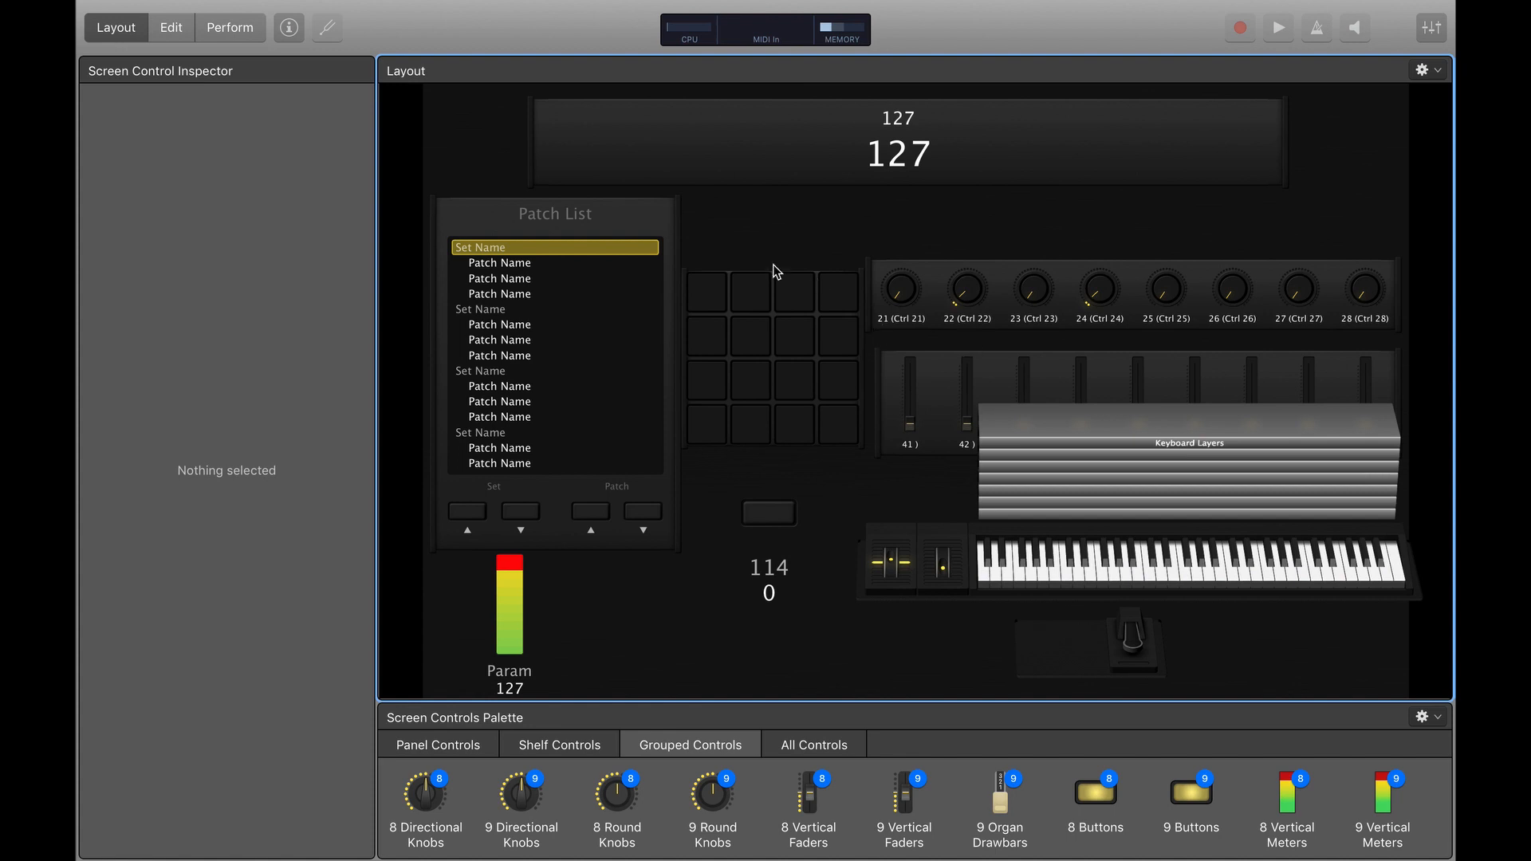
pyautogui.click(914, 401)
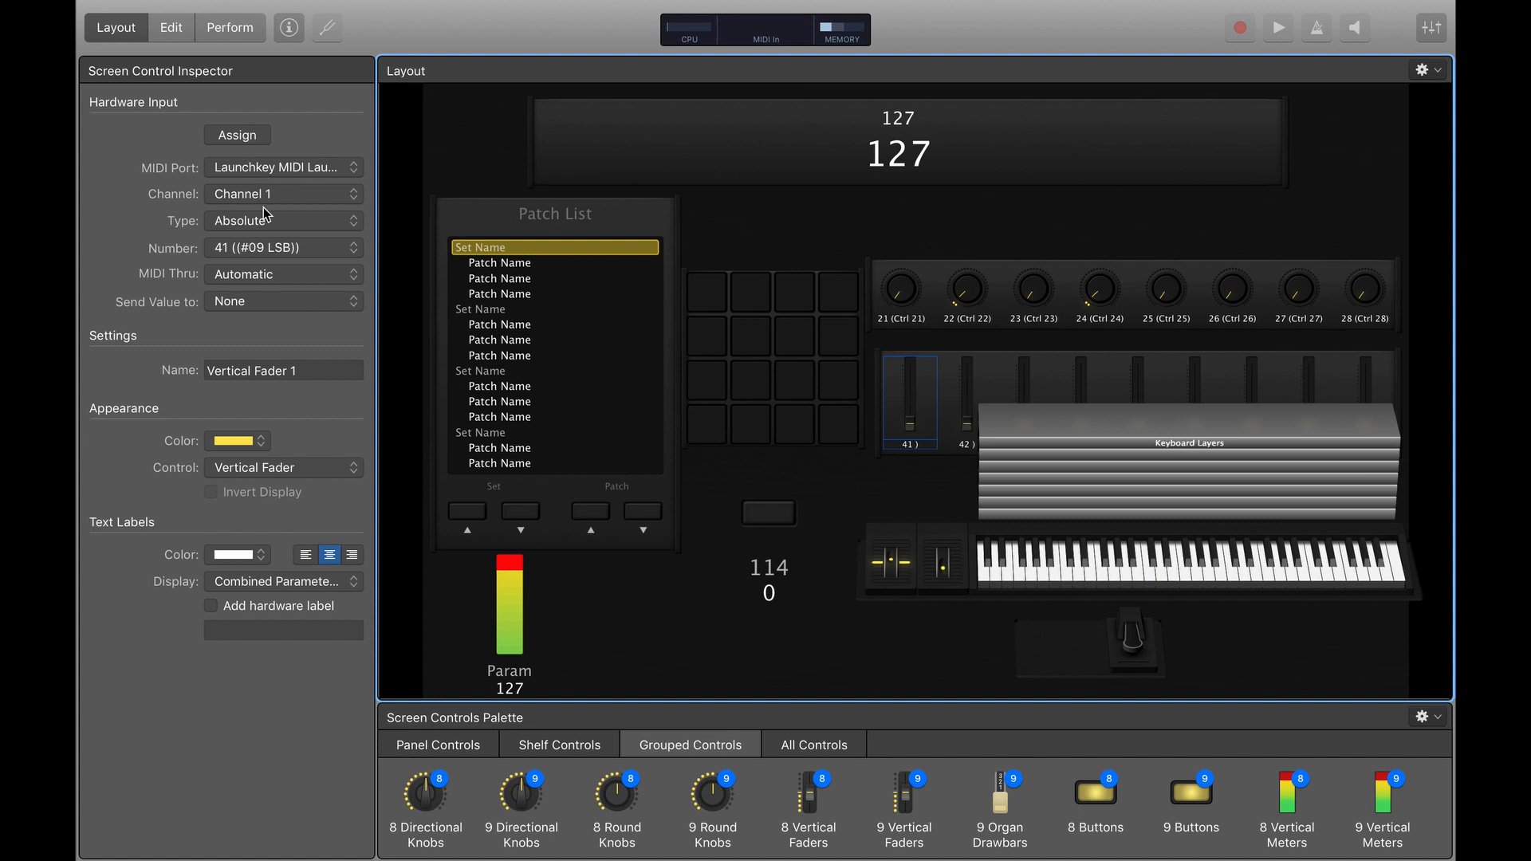
pyautogui.click(255, 137)
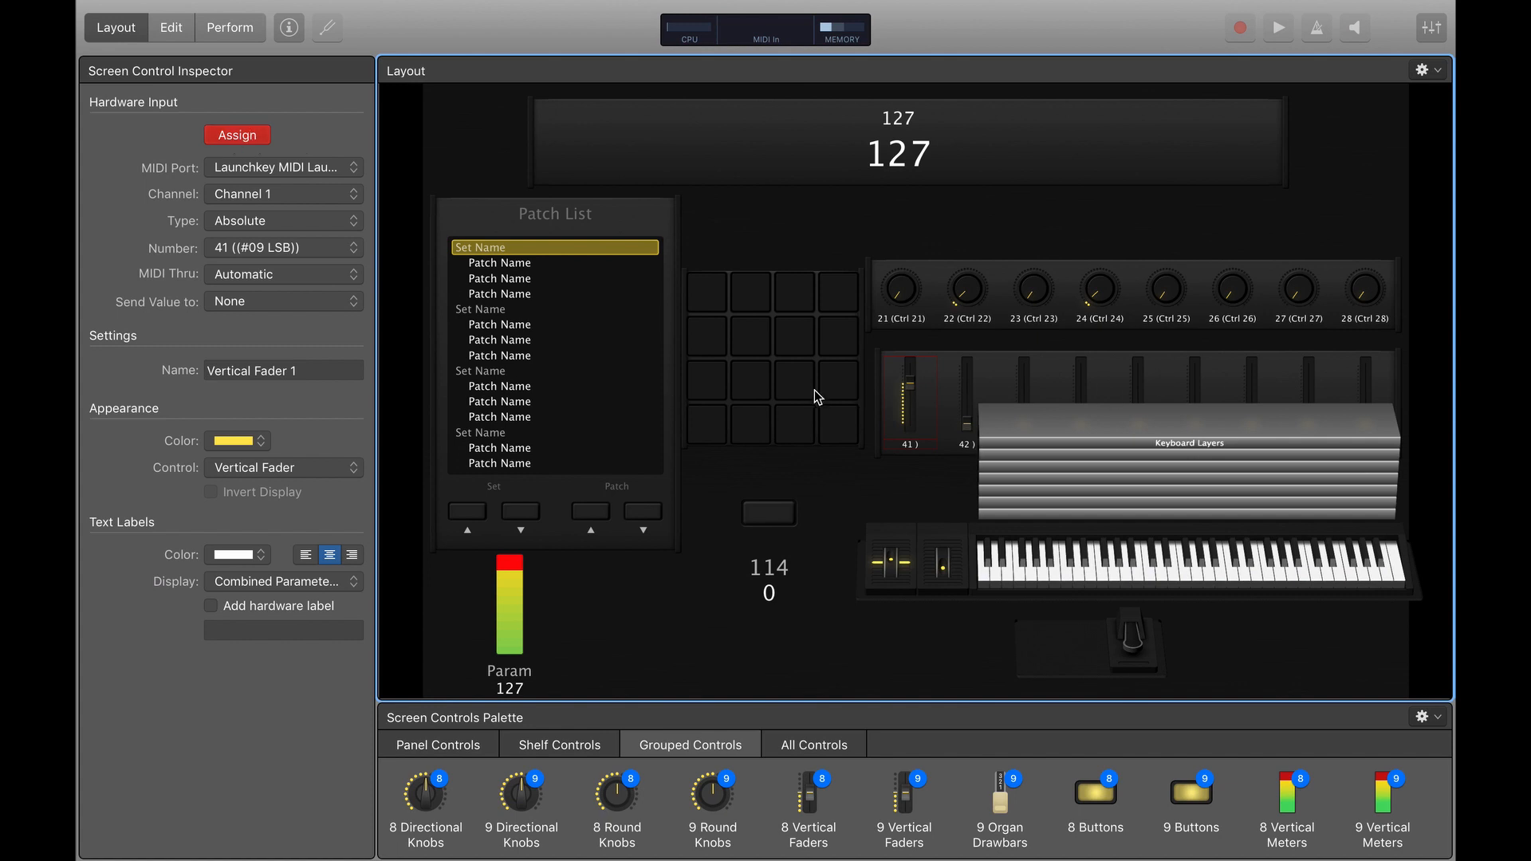
# - Switch to edit mode and view the IVGI effect on the concert's Output 1-2 channel strip
pyautogui.click(171, 40)
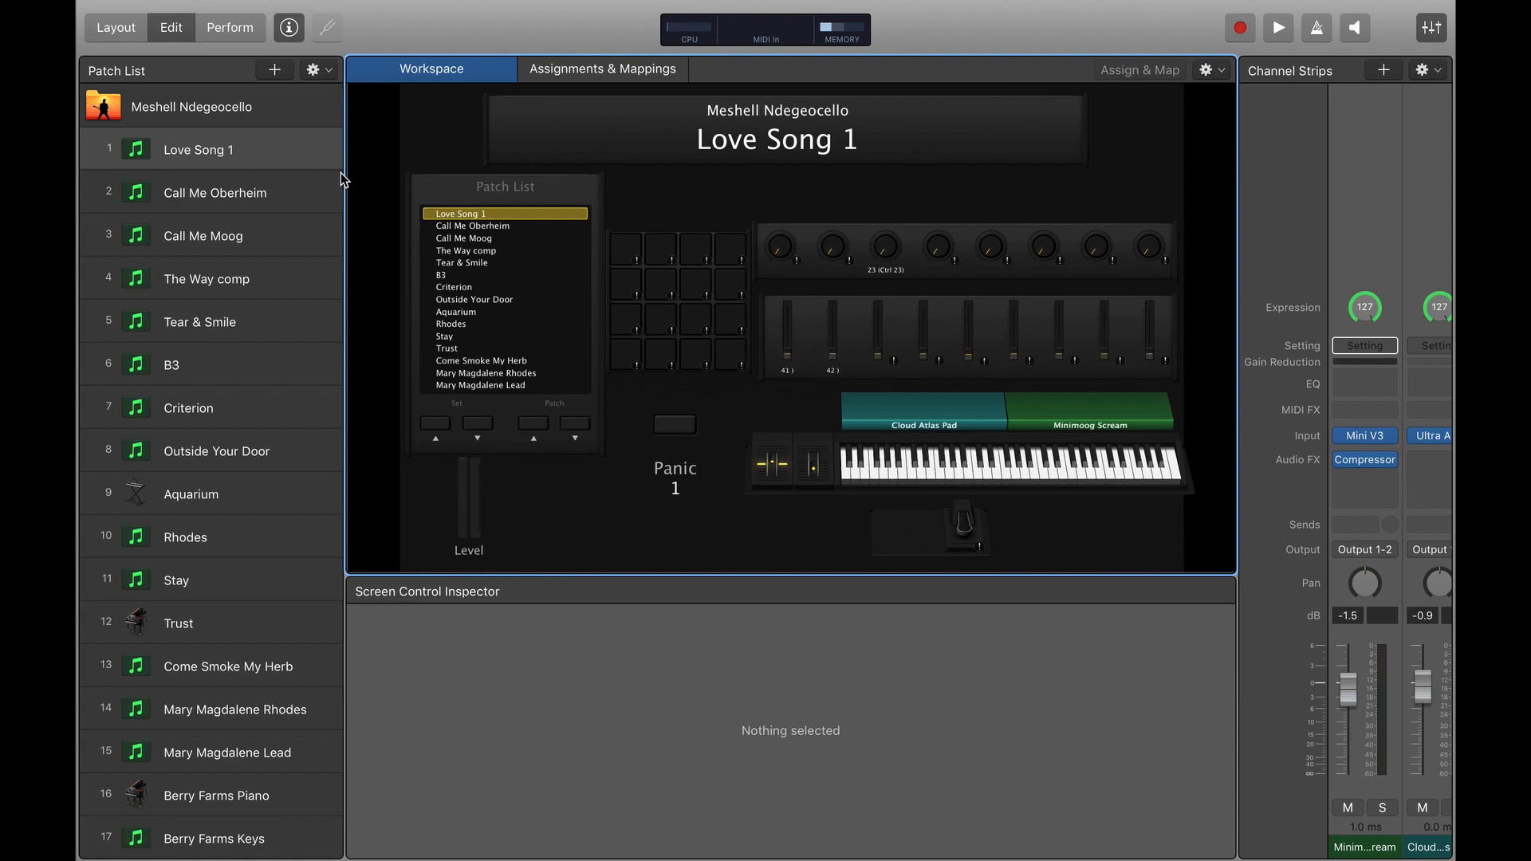
pyautogui.click(266, 108)
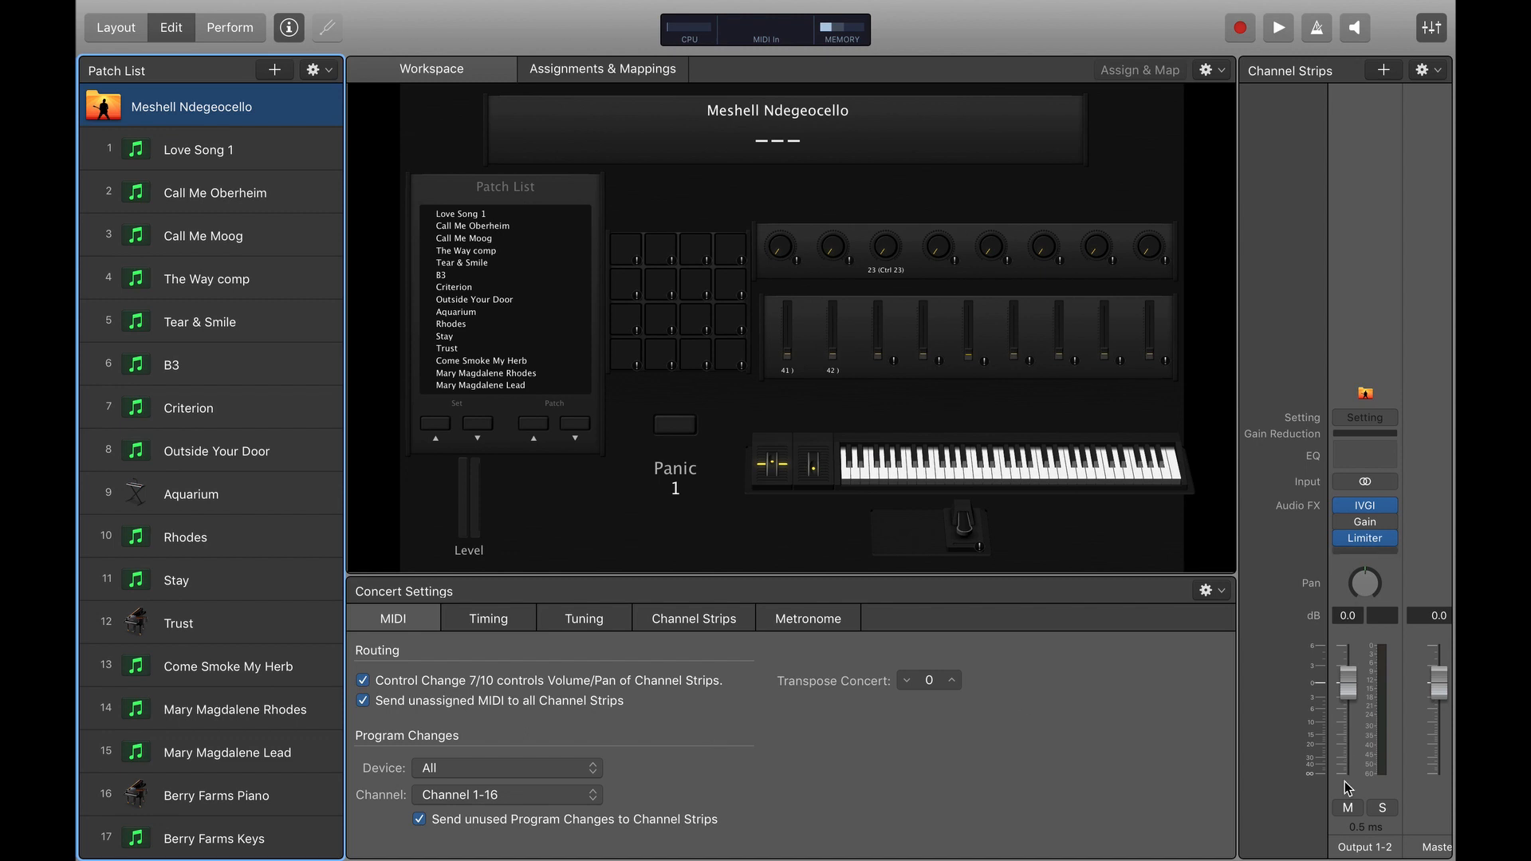
pyautogui.click(1380, 513)
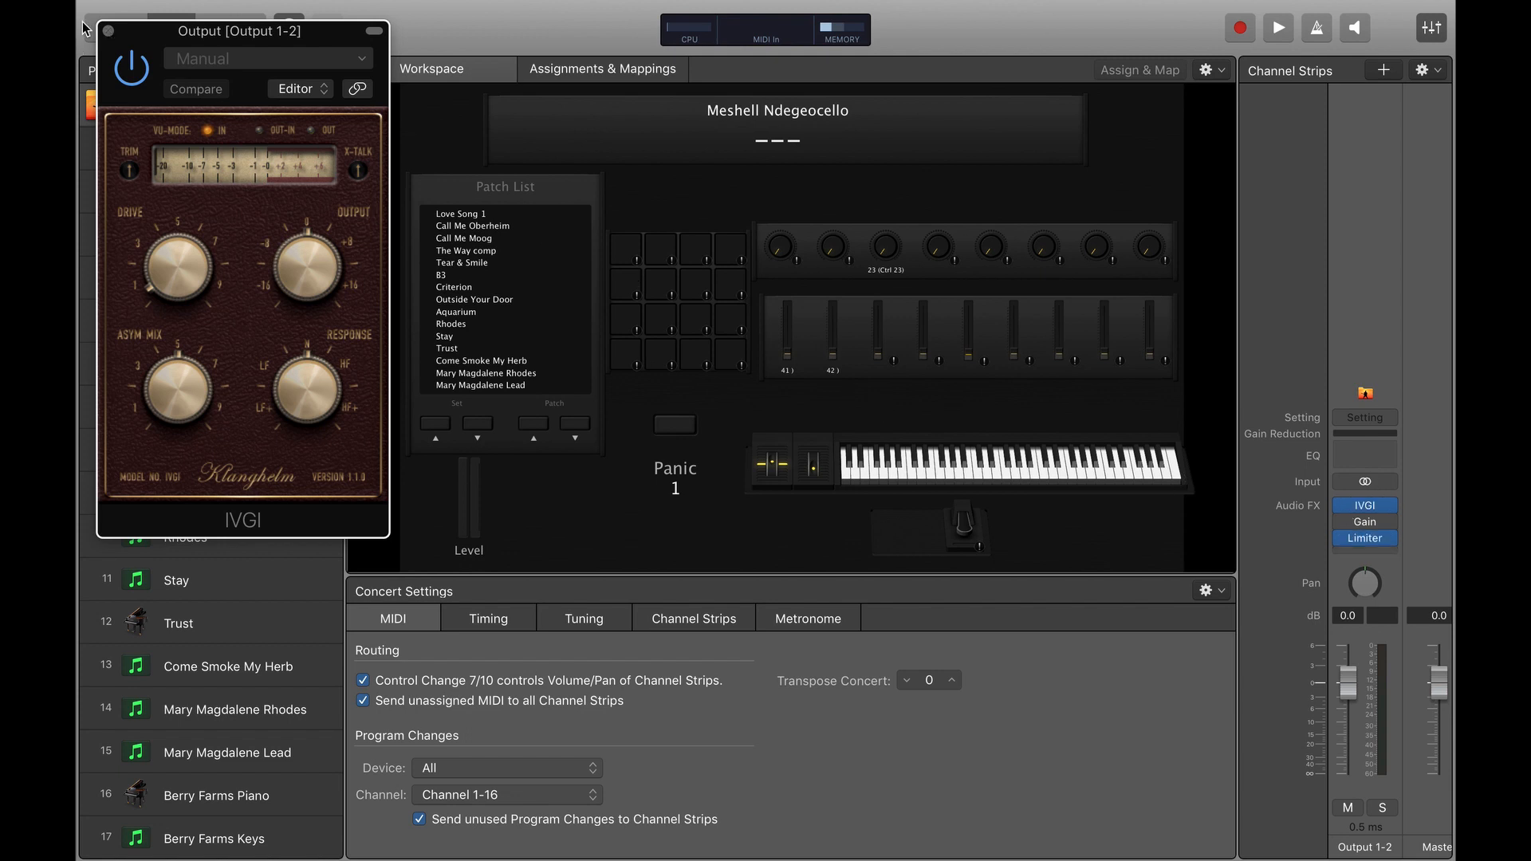
pyautogui.click(109, 32)
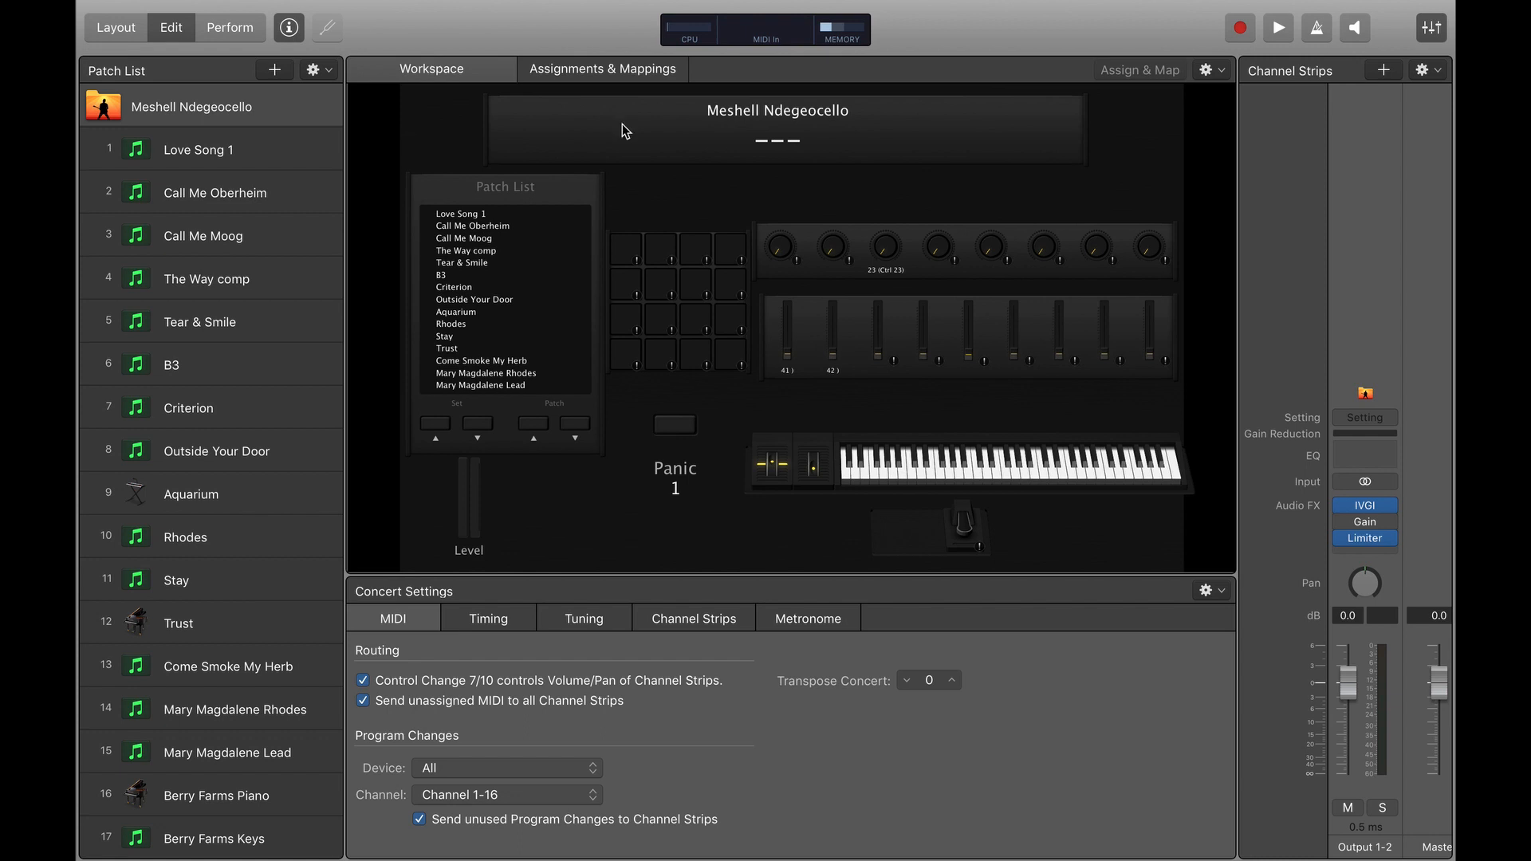
# - Check the concert-level mappings of the set and patch navigation buttons and the two header text displays
pyautogui.click(437, 426)
pyautogui.click(478, 427)
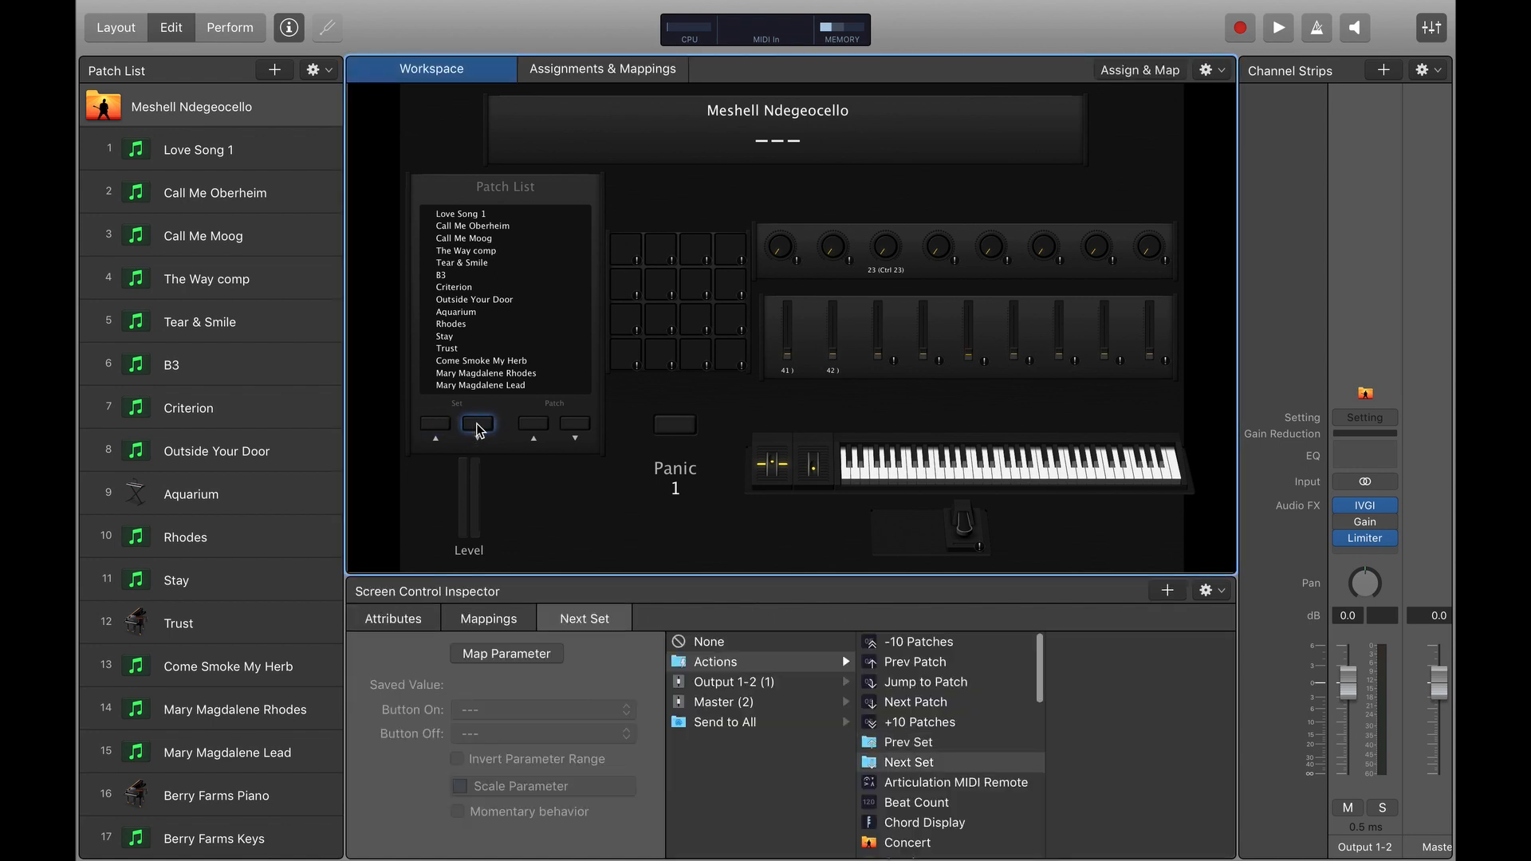
pyautogui.click(533, 428)
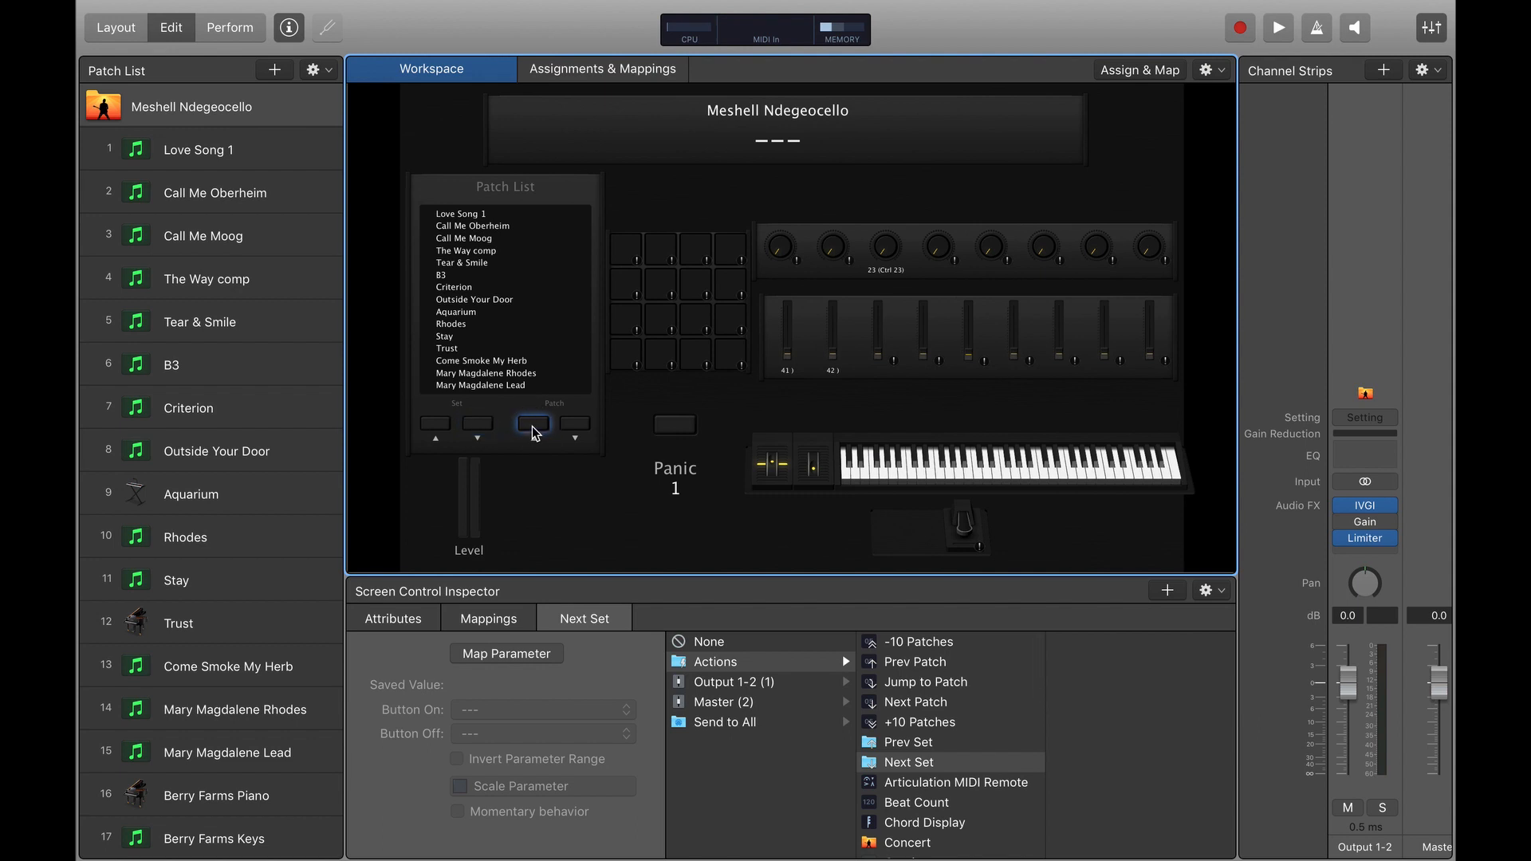
pyautogui.click(574, 425)
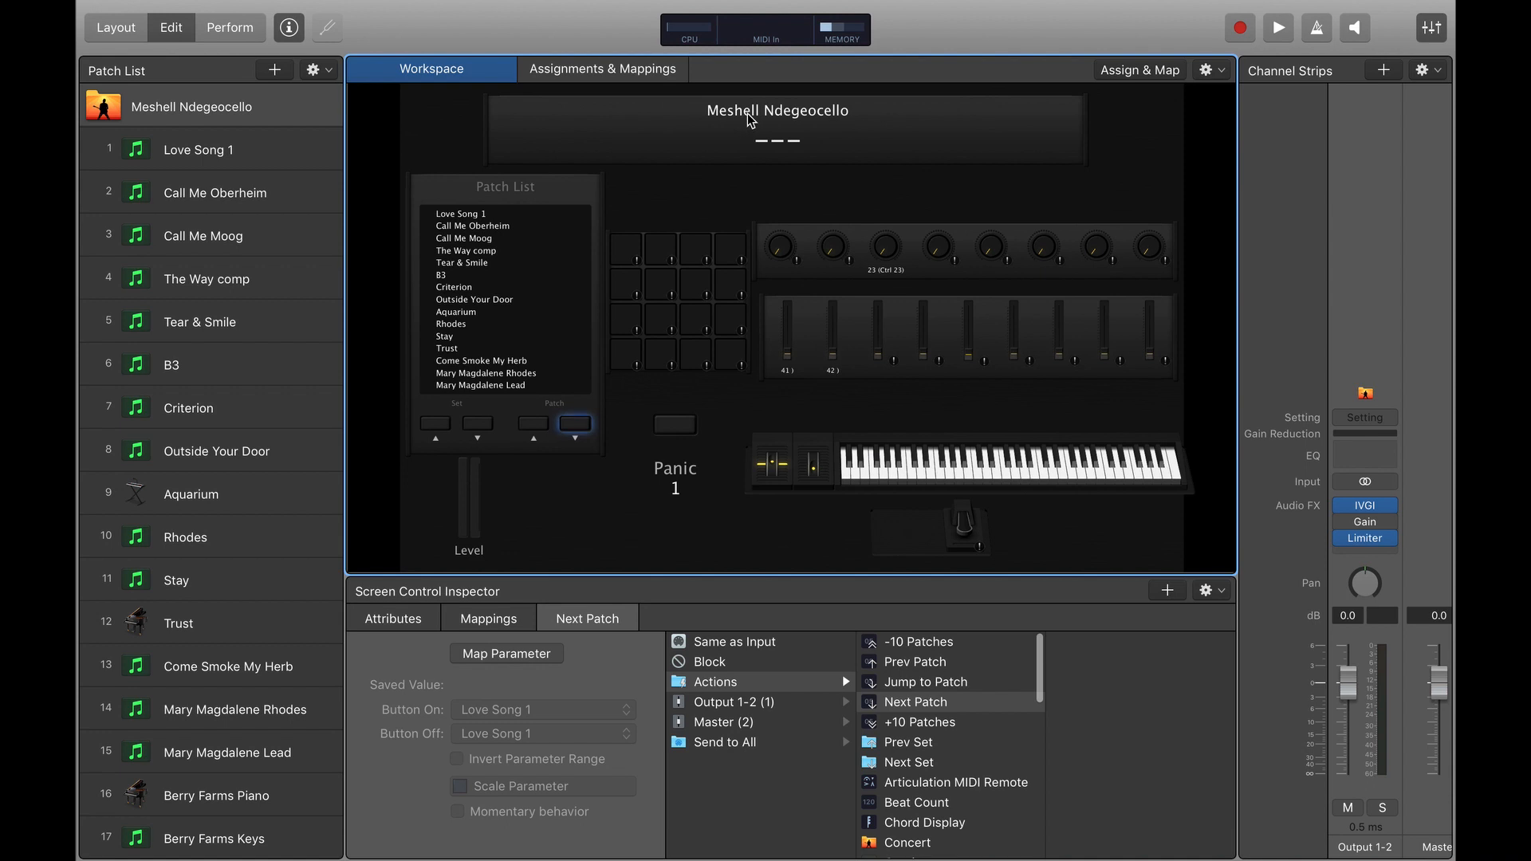
pyautogui.click(768, 149)
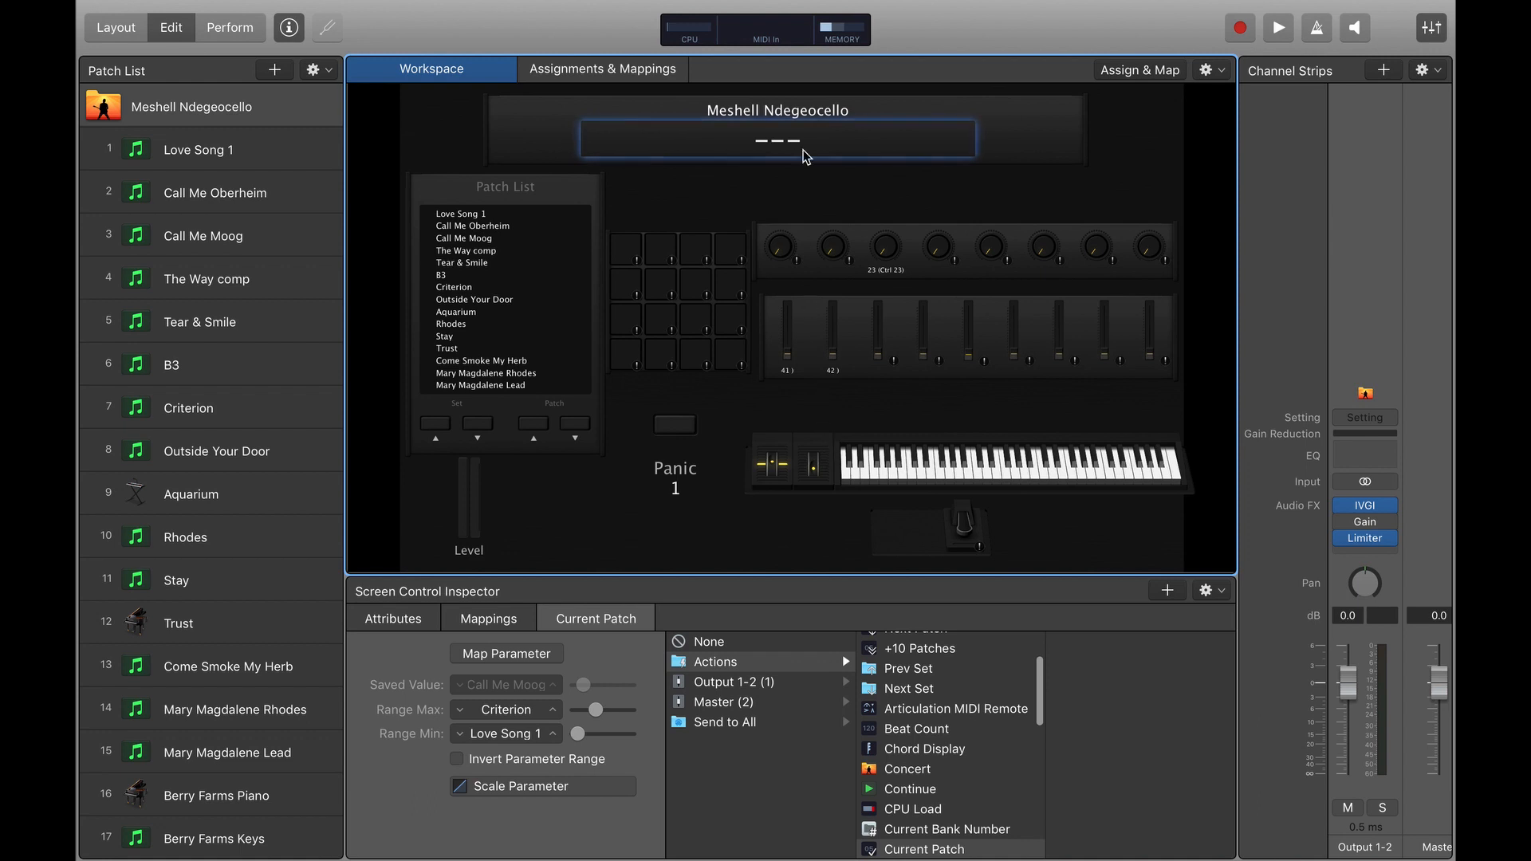
pyautogui.click(803, 115)
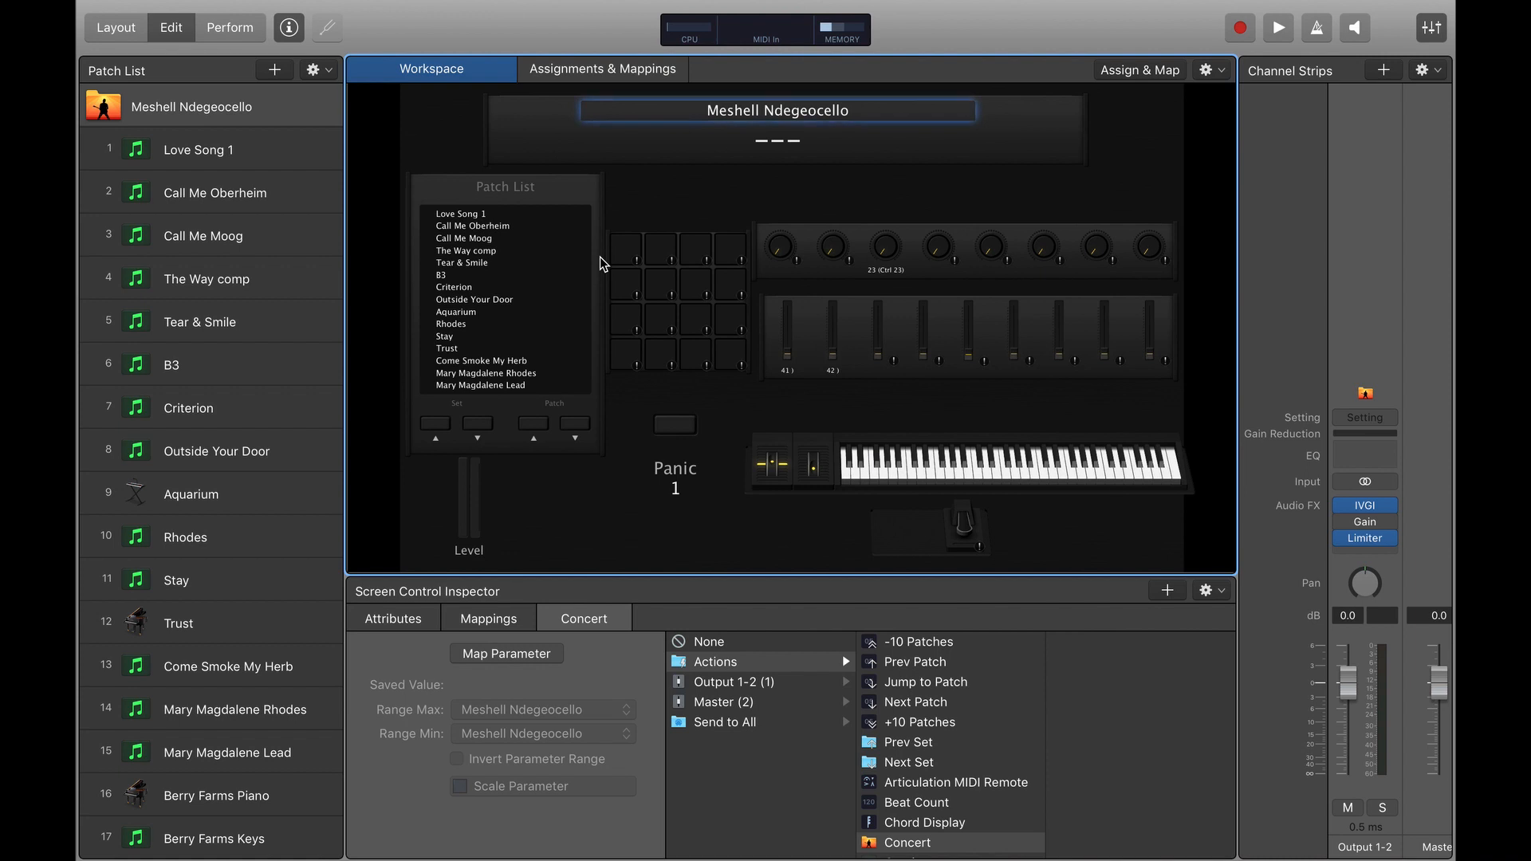
# - Select the Love Song 1 patch and view its Mini V3 instrument on the Minimoog Scream channel strip
pyautogui.click(279, 148)
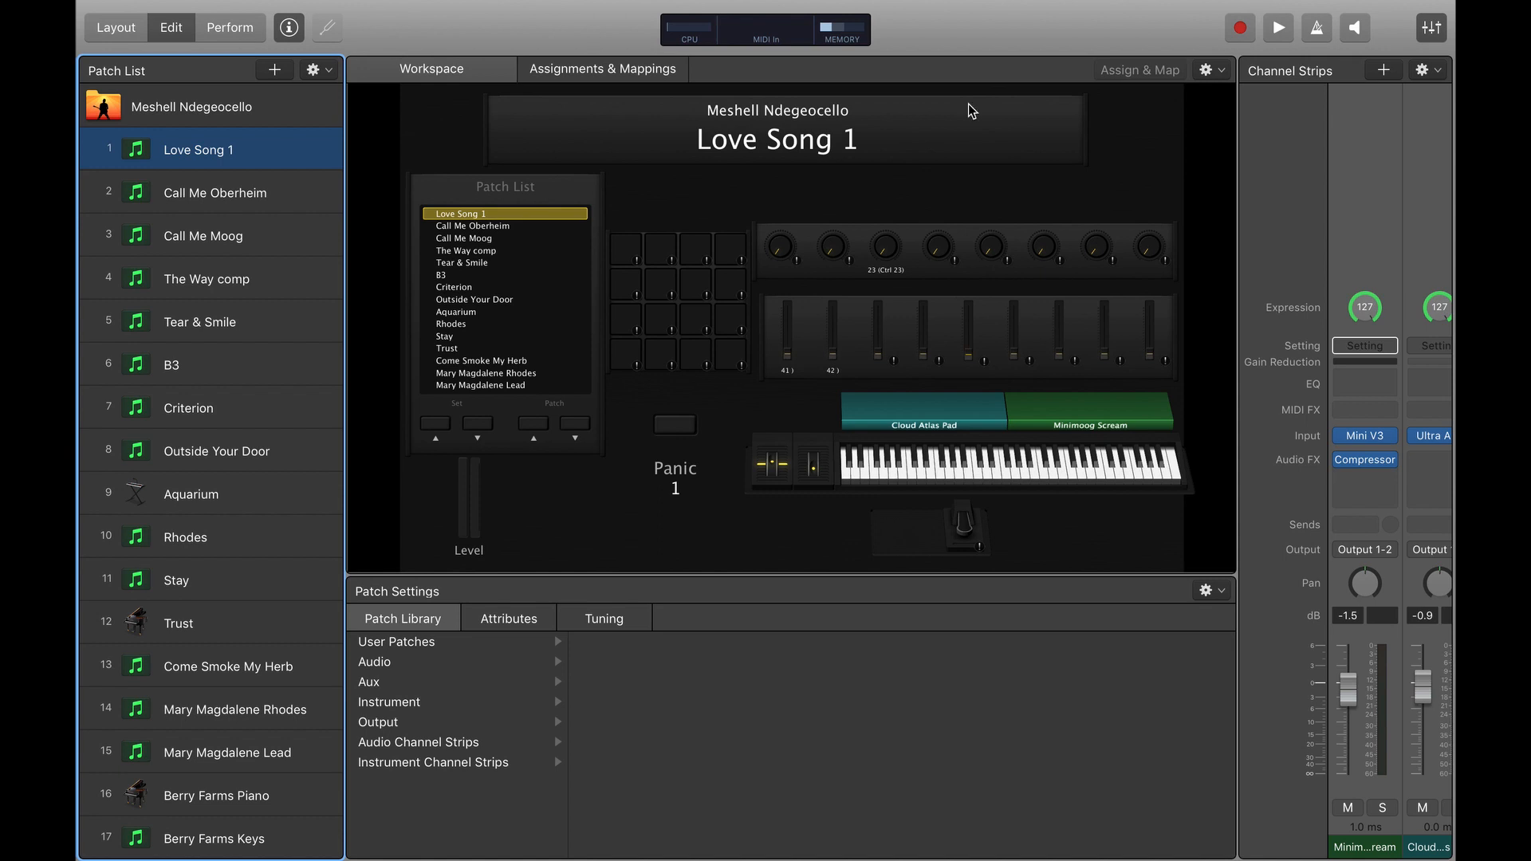
pyautogui.click(1368, 437)
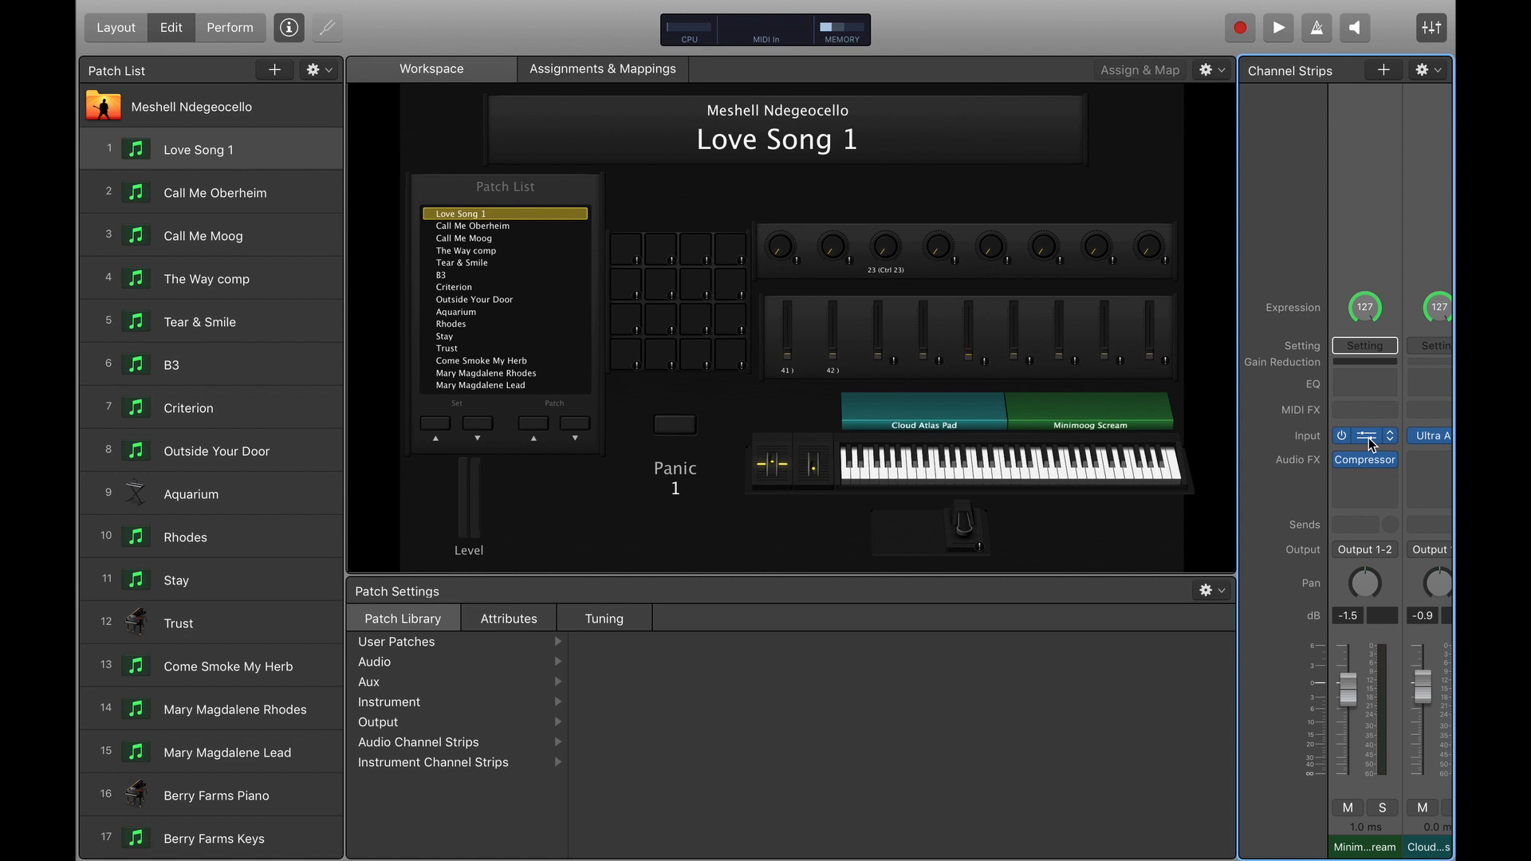
pyautogui.click(1368, 437)
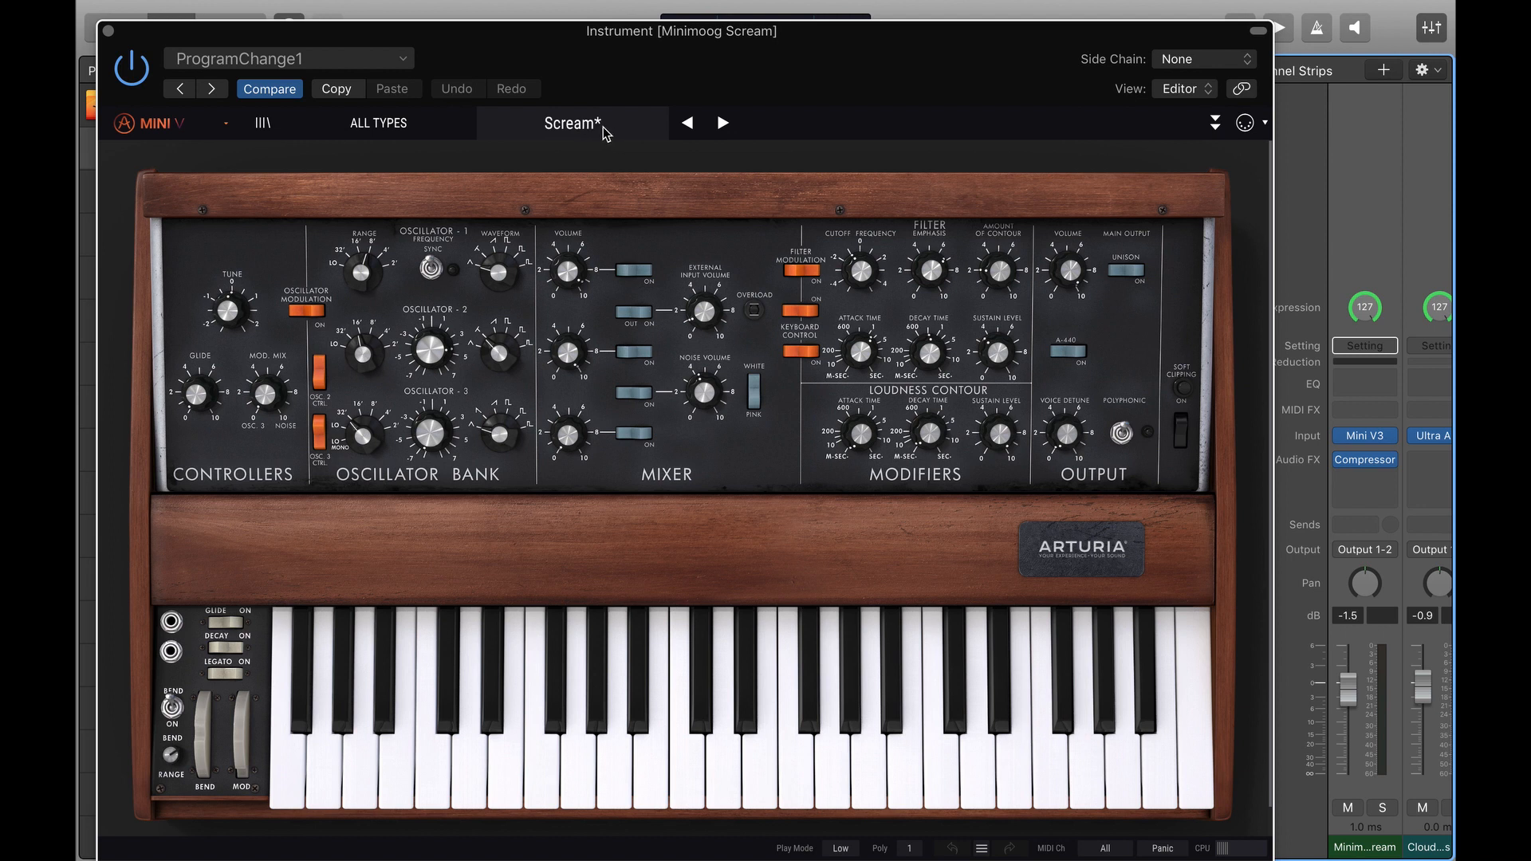
pyautogui.click(108, 34)
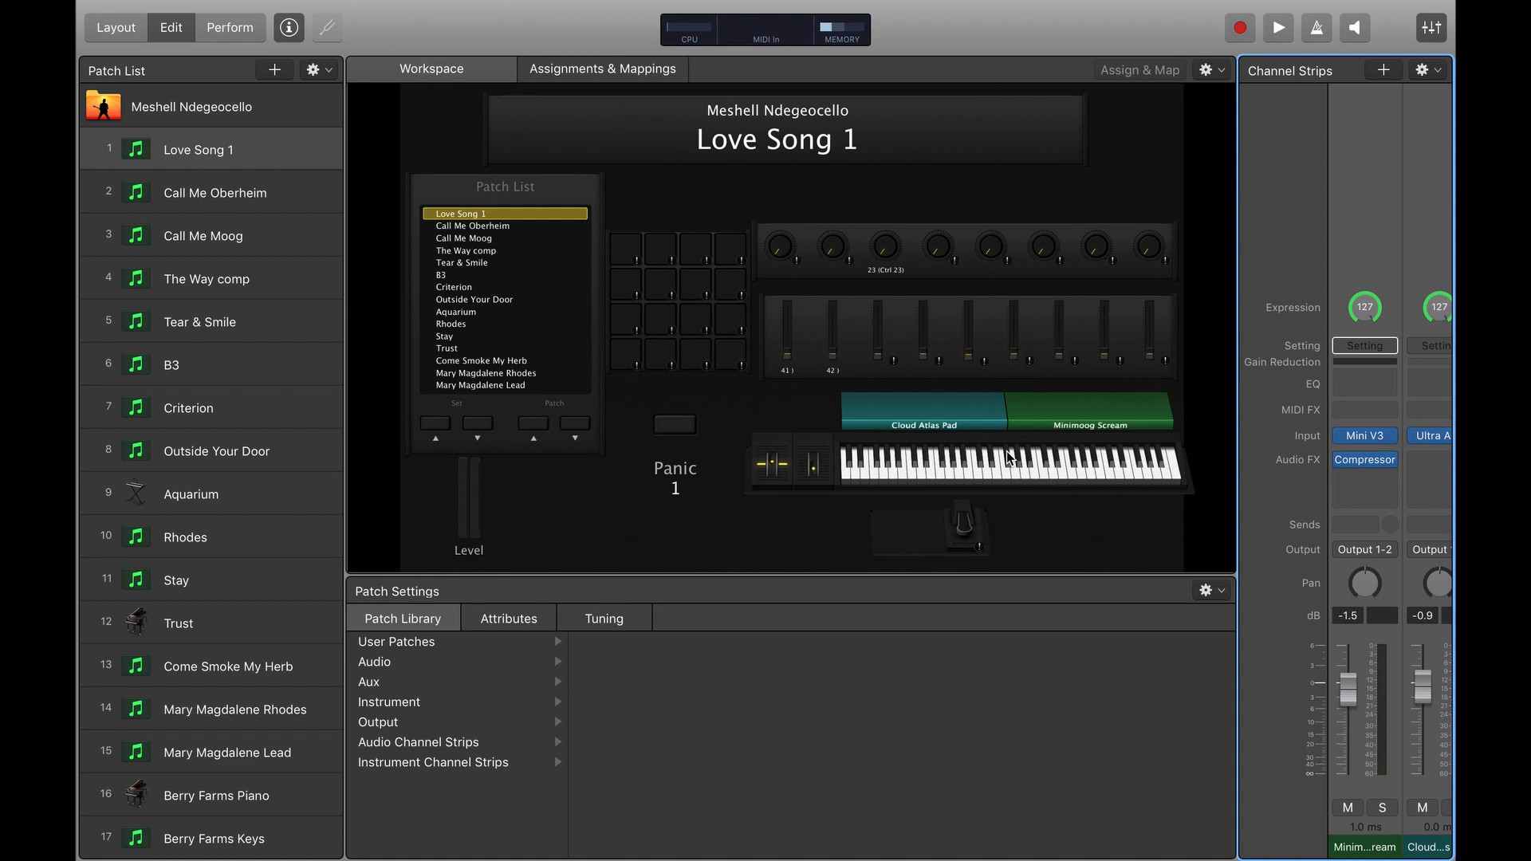
# - Check the mappings of the first two faders and the third knob in the Love Song 1 patch
pyautogui.moveTo(1370, 438)
pyautogui.click(787, 337)
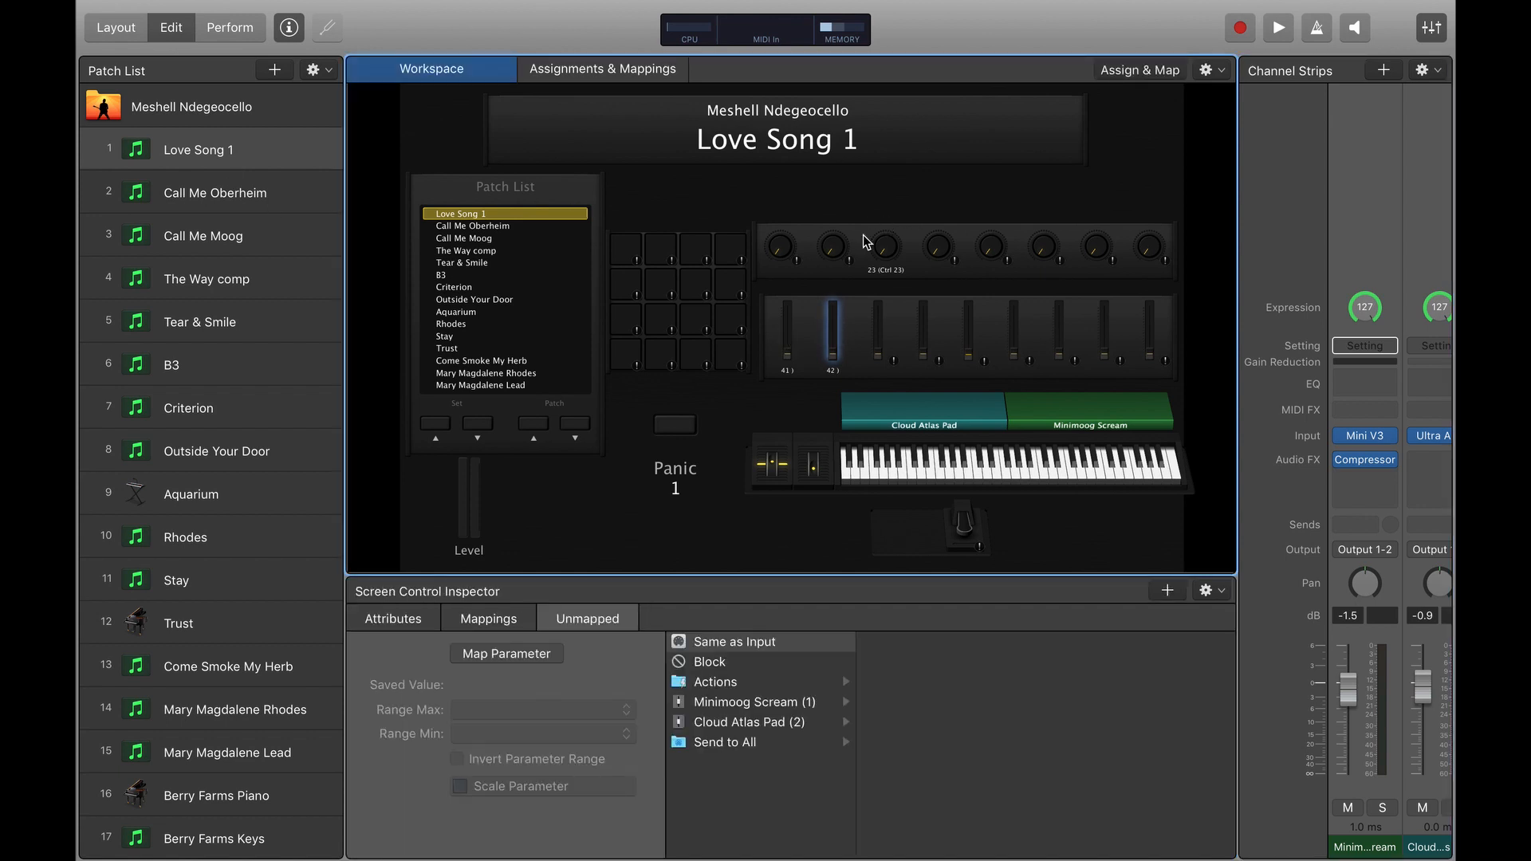
pyautogui.click(885, 252)
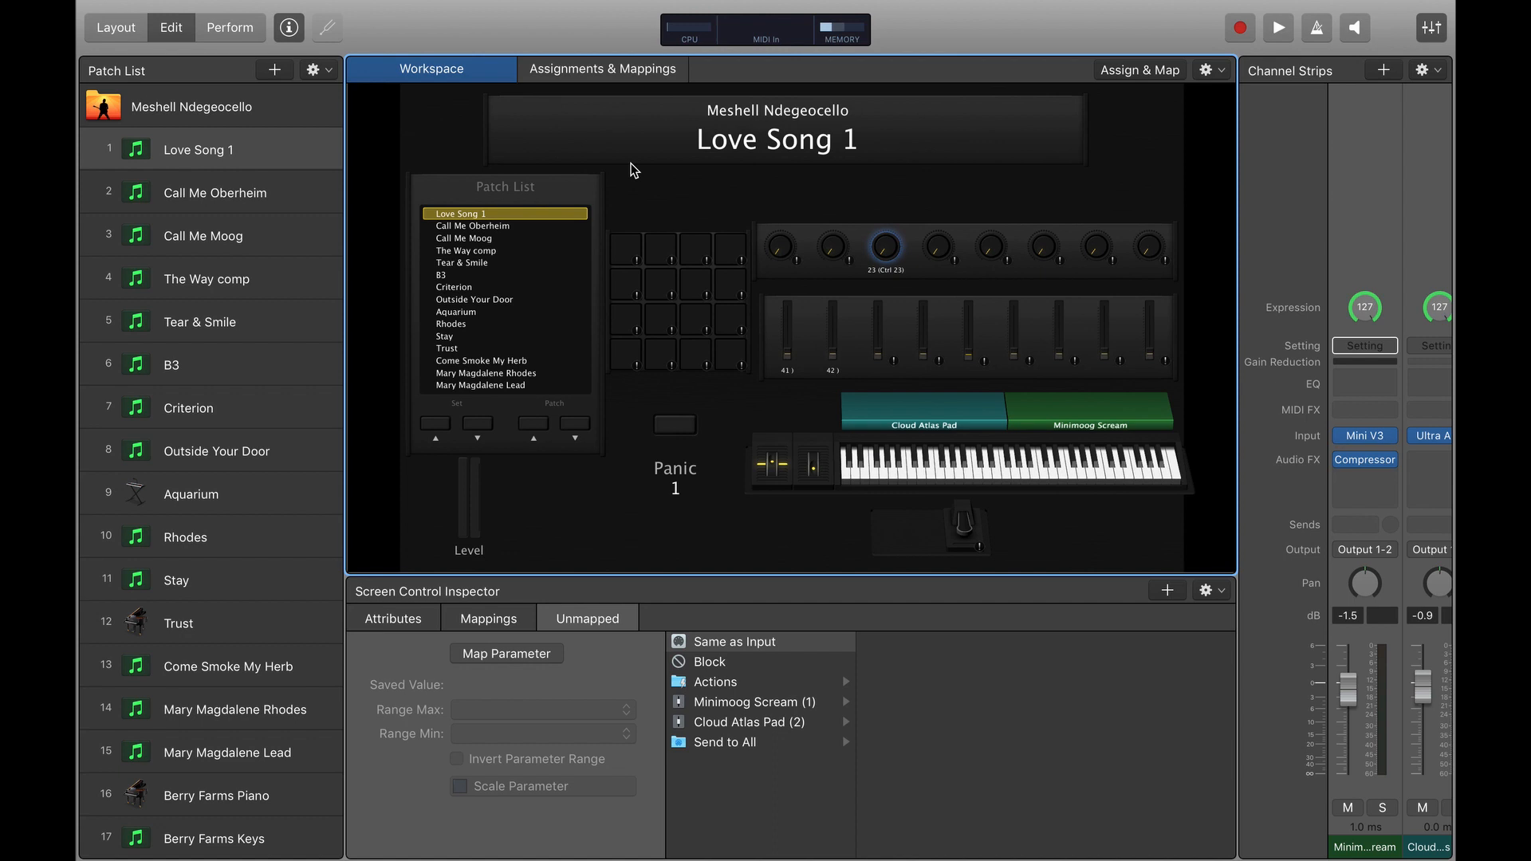
# - Review the keyboard layers and channel strip instruments of the Call Me Oberheim and Call Me Moog patches
pyautogui.click(240, 201)
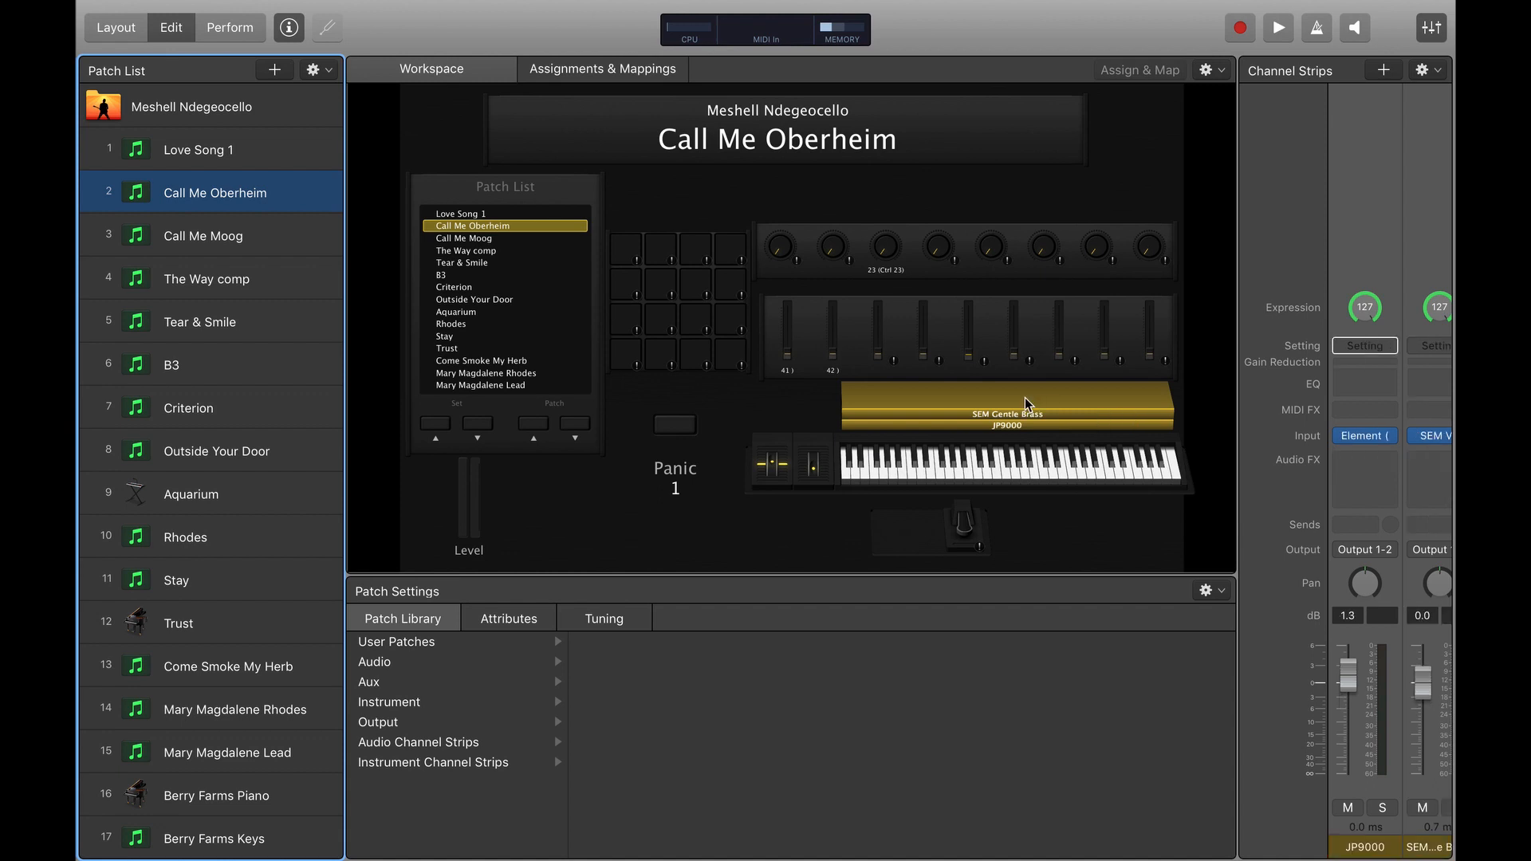
pyautogui.moveTo(1368, 441)
pyautogui.click(271, 241)
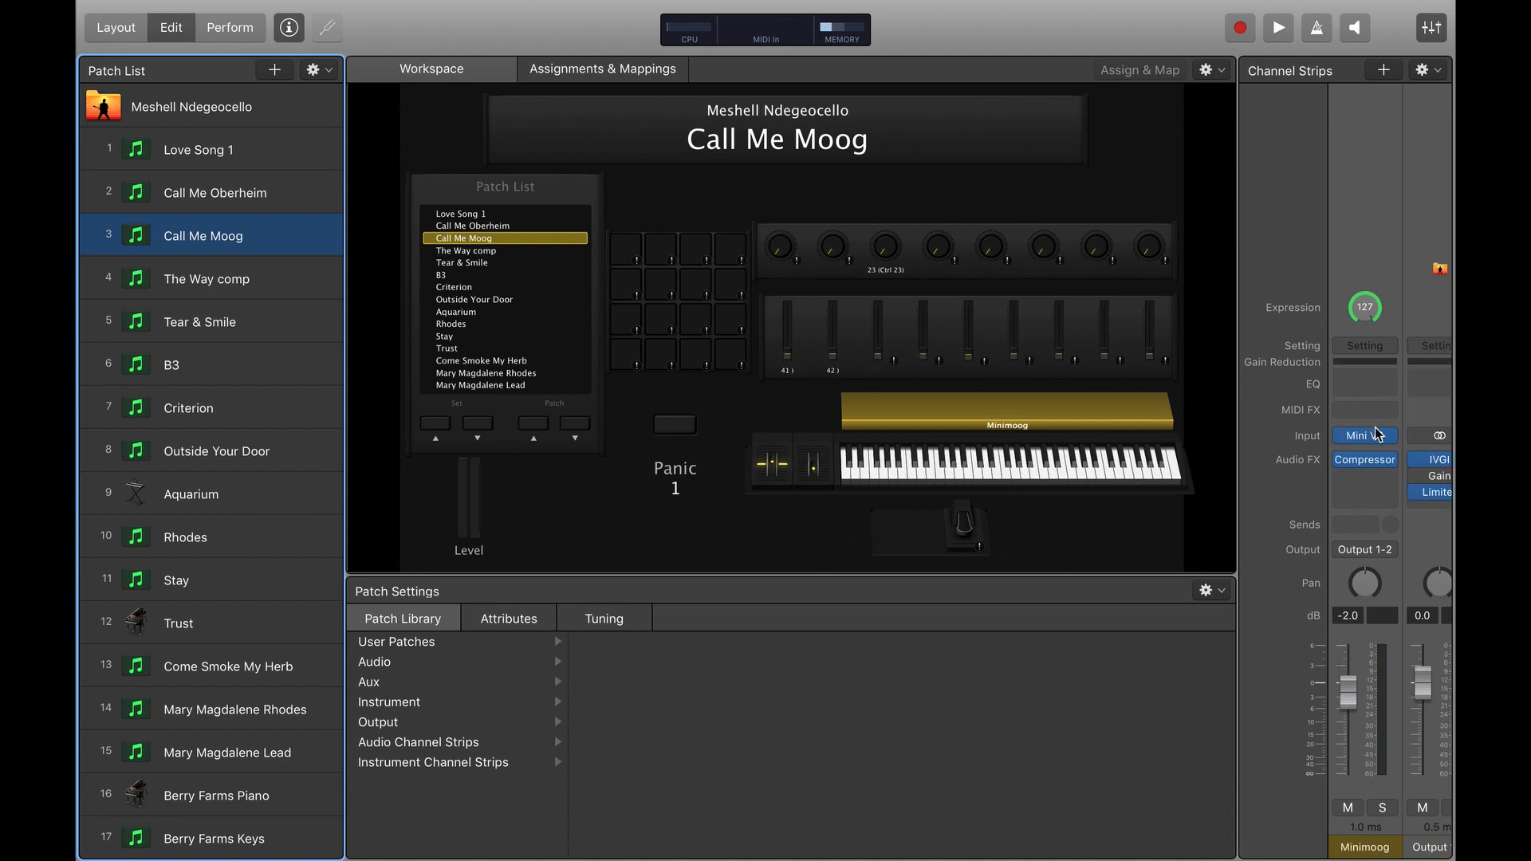
pyautogui.moveTo(1371, 443)
# - Switch to perform mode and advance through the patches from Call Me Moog to Tear & Smile
pyautogui.click(236, 30)
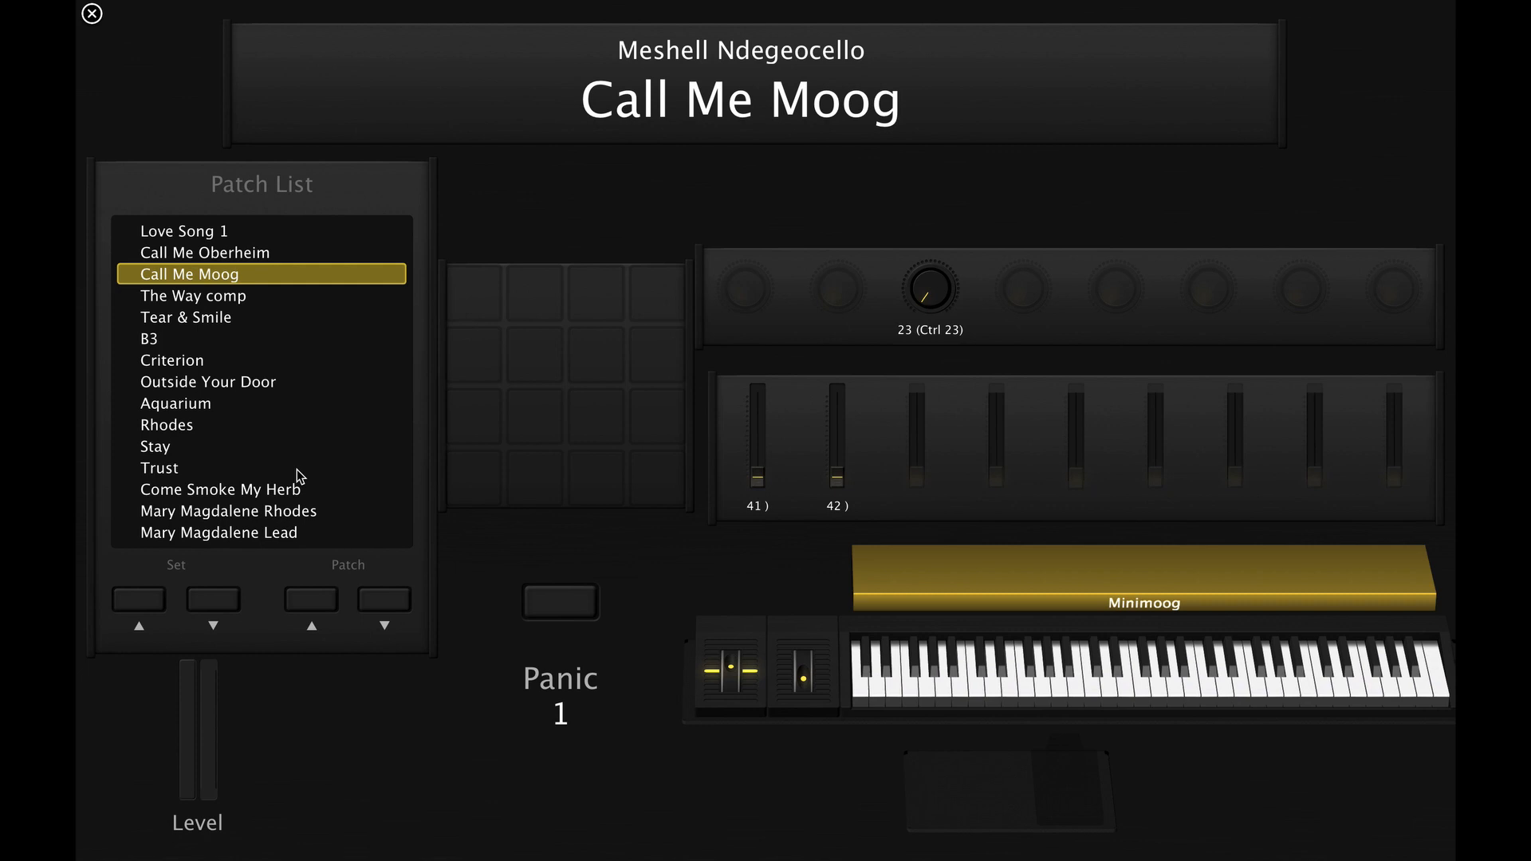
pyautogui.press('Down')
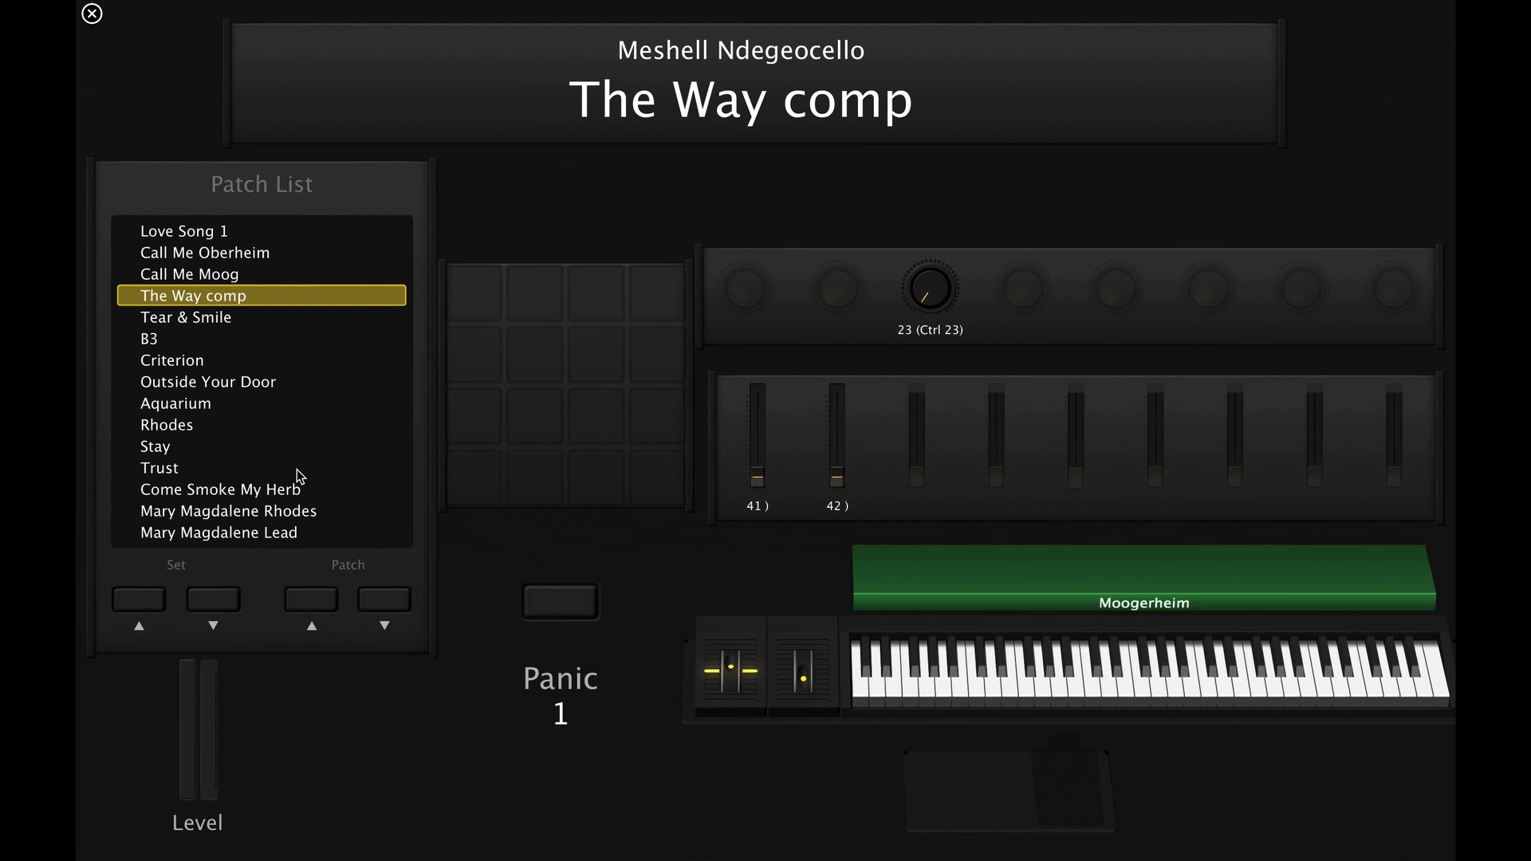
pyautogui.press('Down')
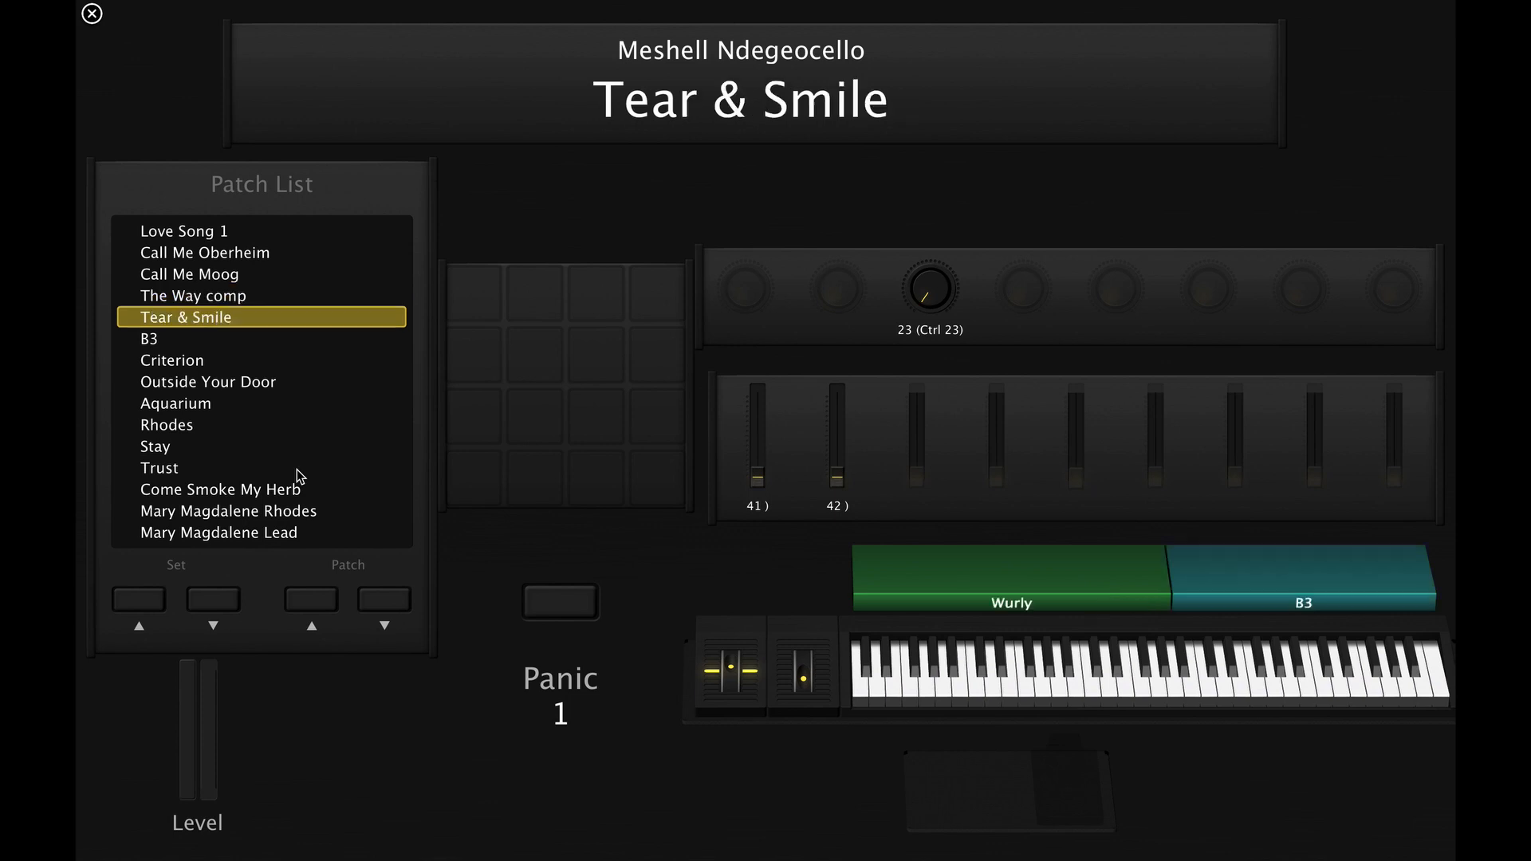
# - Switch from the Tear & Smile patch to B3, Rhodes and Stay in perform mode
pyautogui.press('Down')
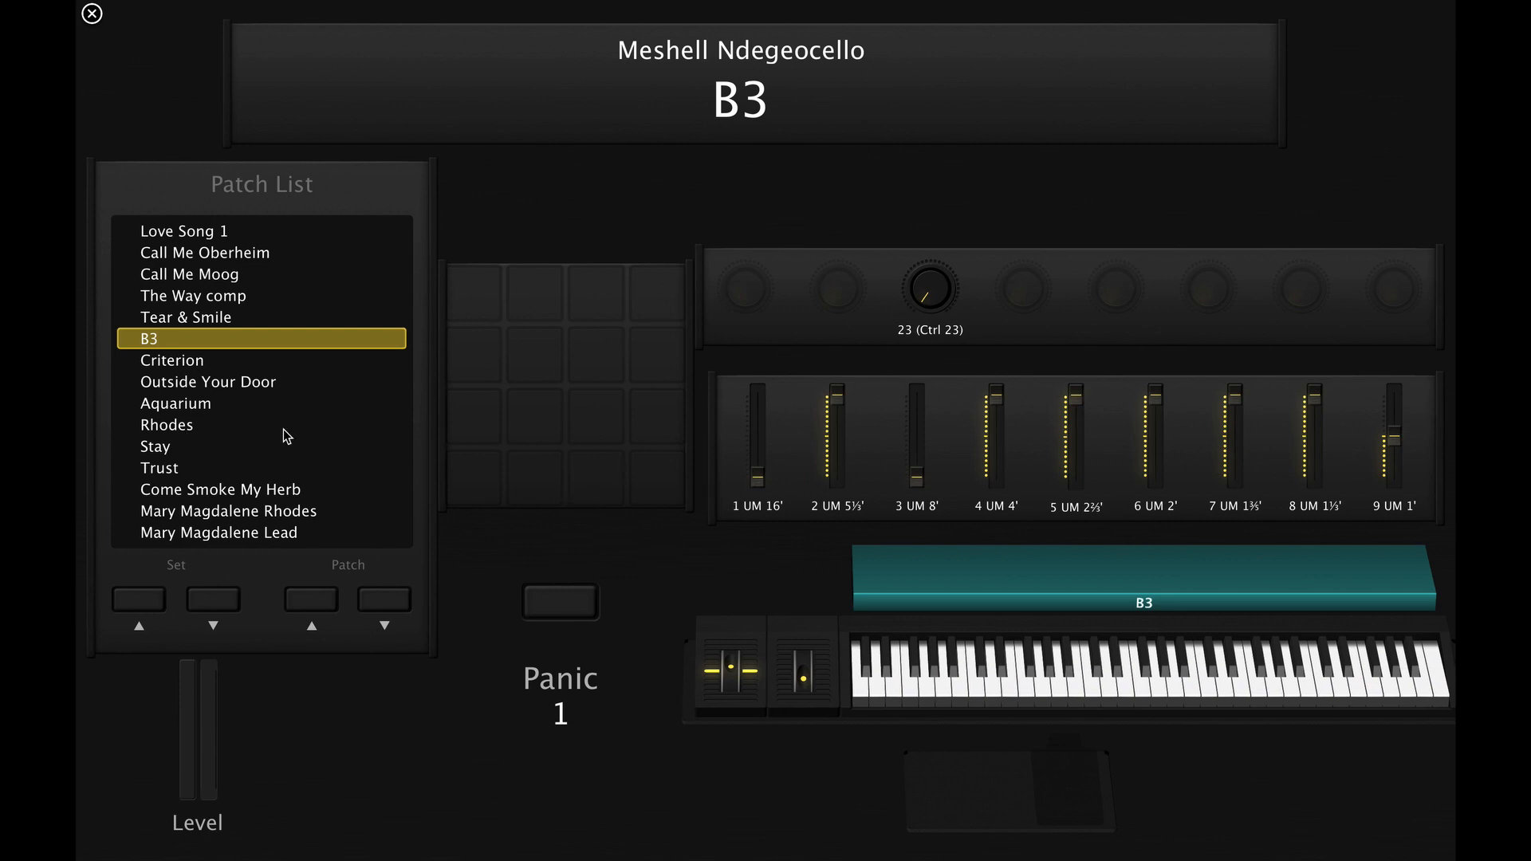
pyautogui.click(213, 424)
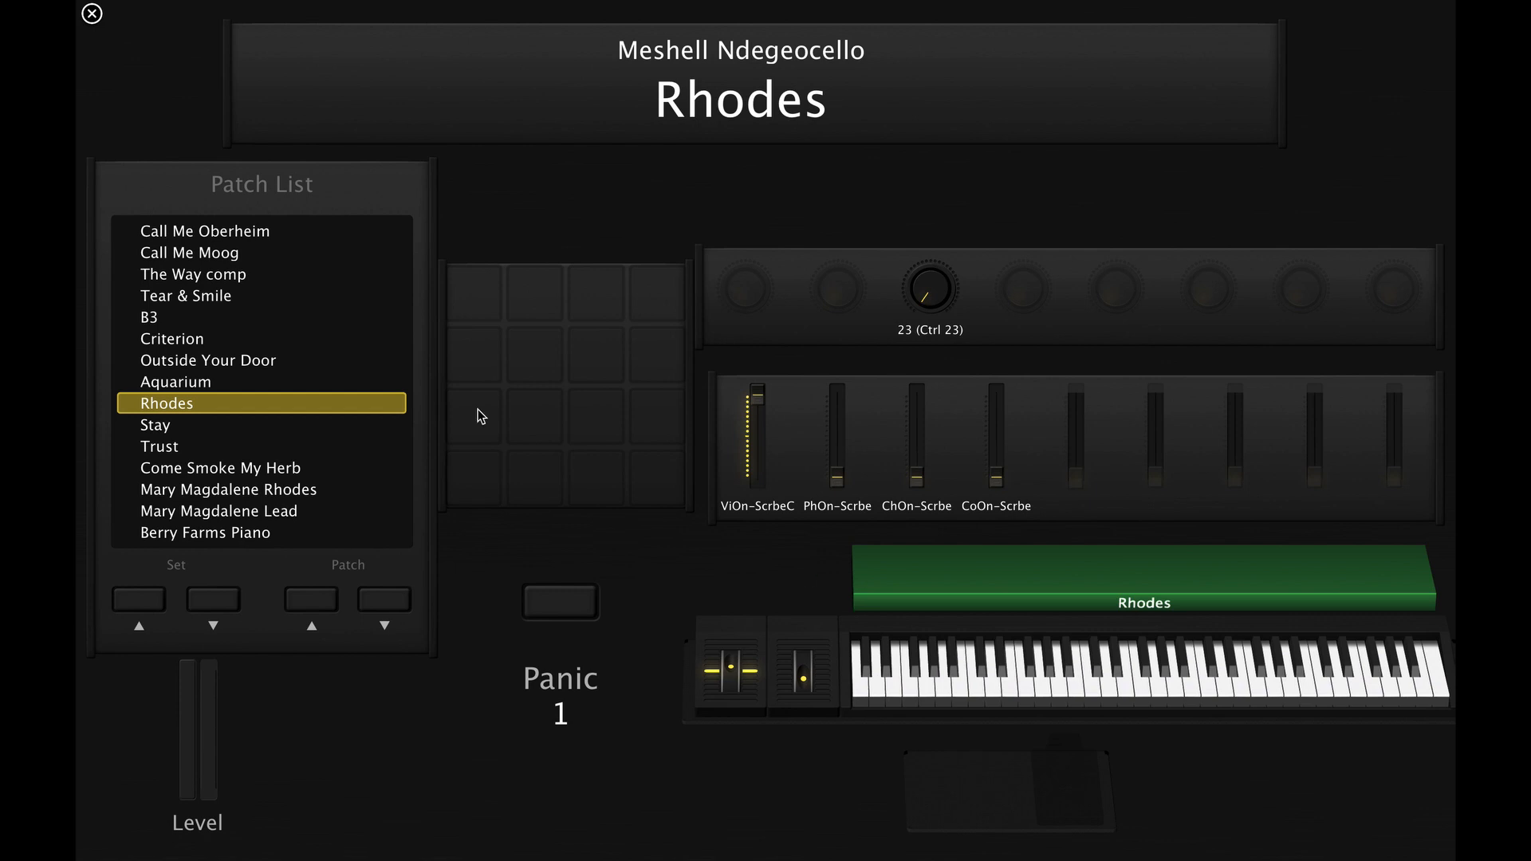
pyautogui.click(243, 426)
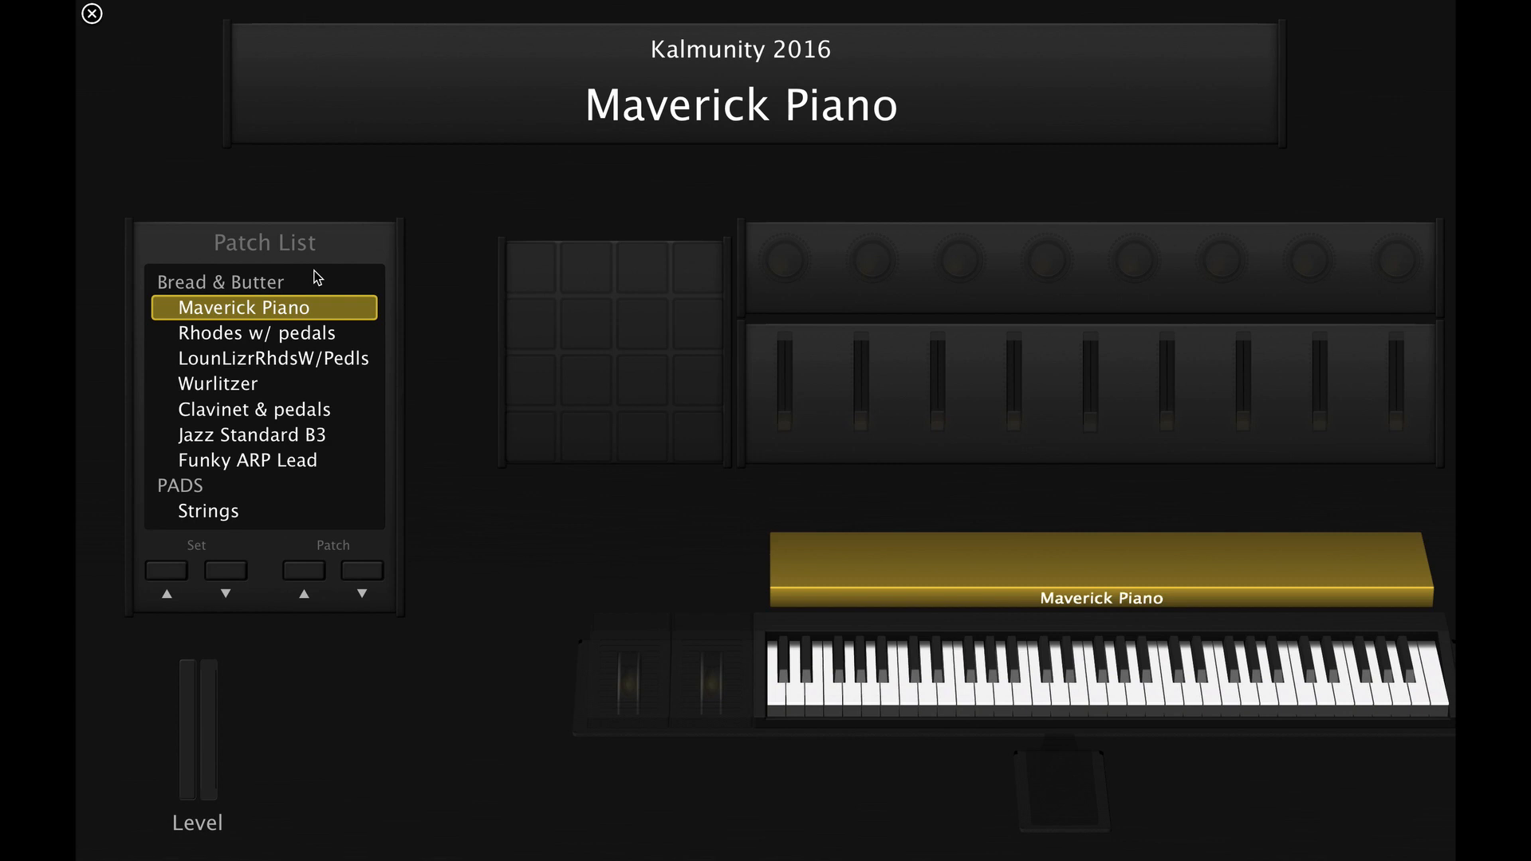
# - Return the Kalmunity 2016 concert to edit mode, select the Bread & Butter set, and expand the PADS and Splits sets
pyautogui.click(91, 14)
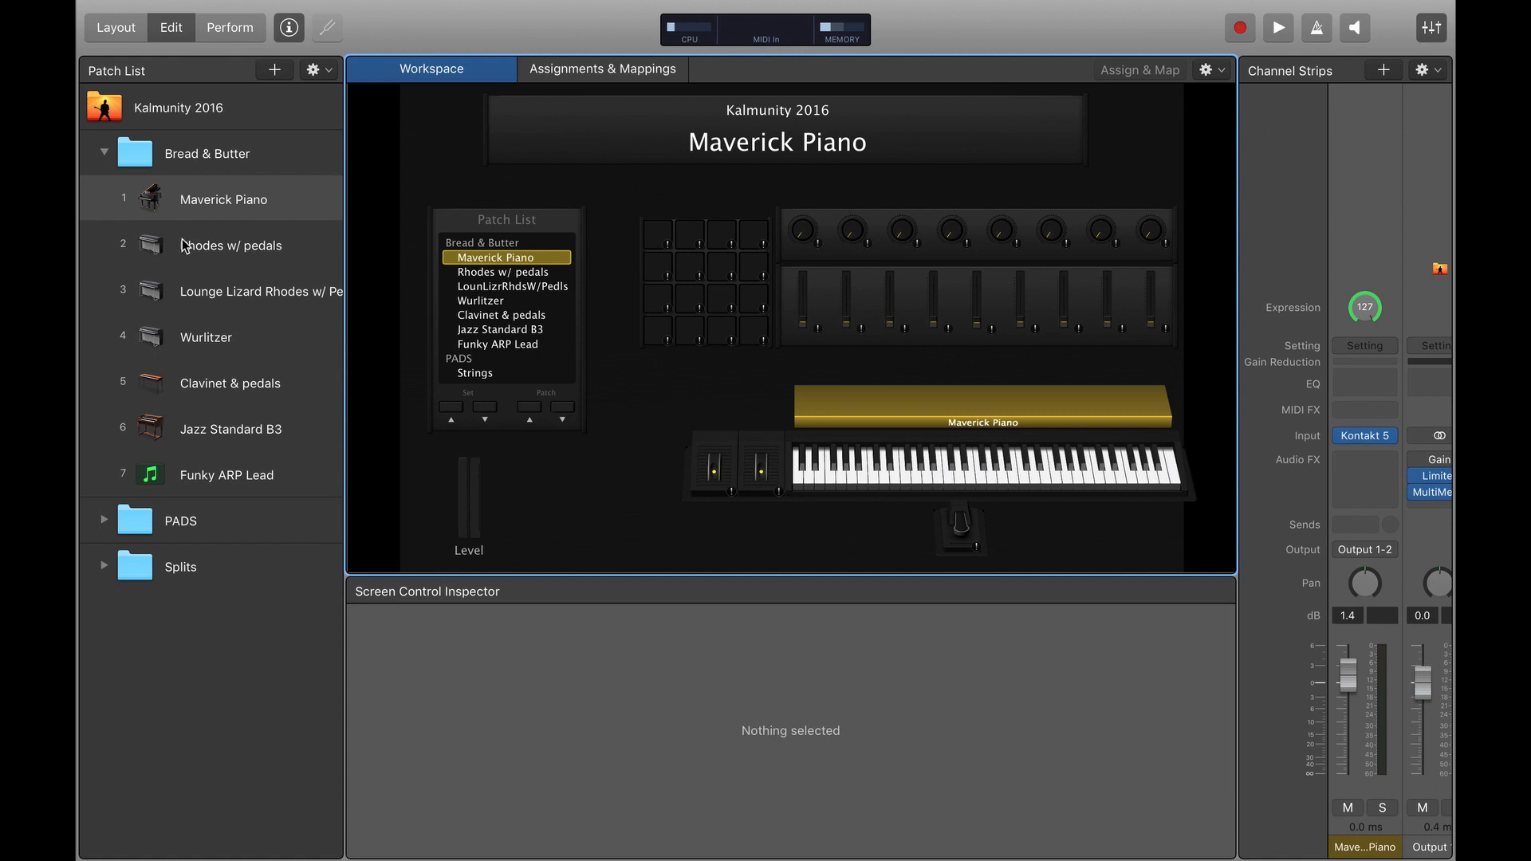
pyautogui.click(232, 158)
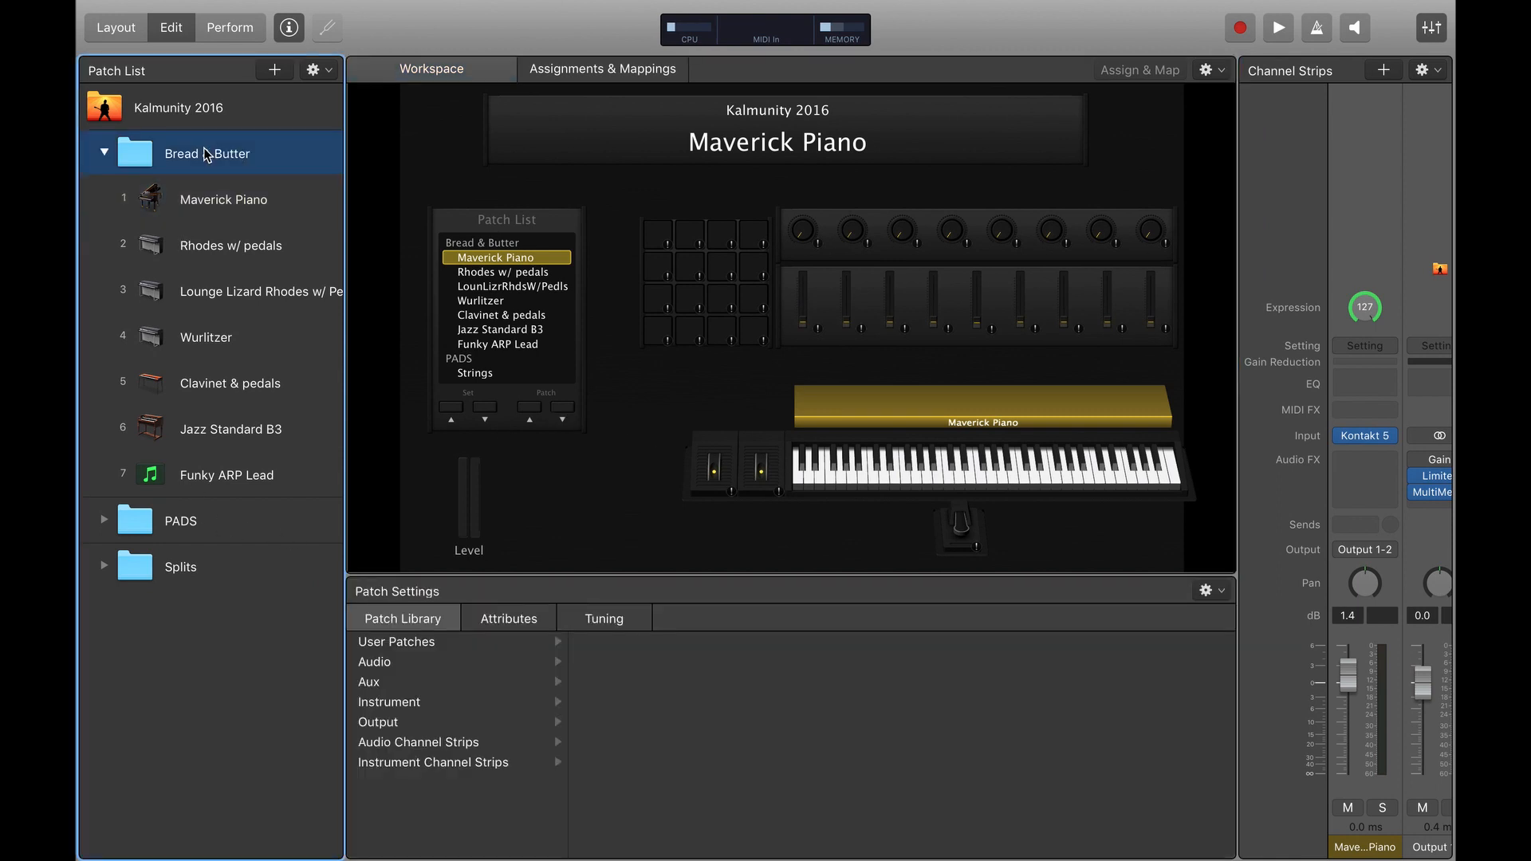
pyautogui.click(104, 522)
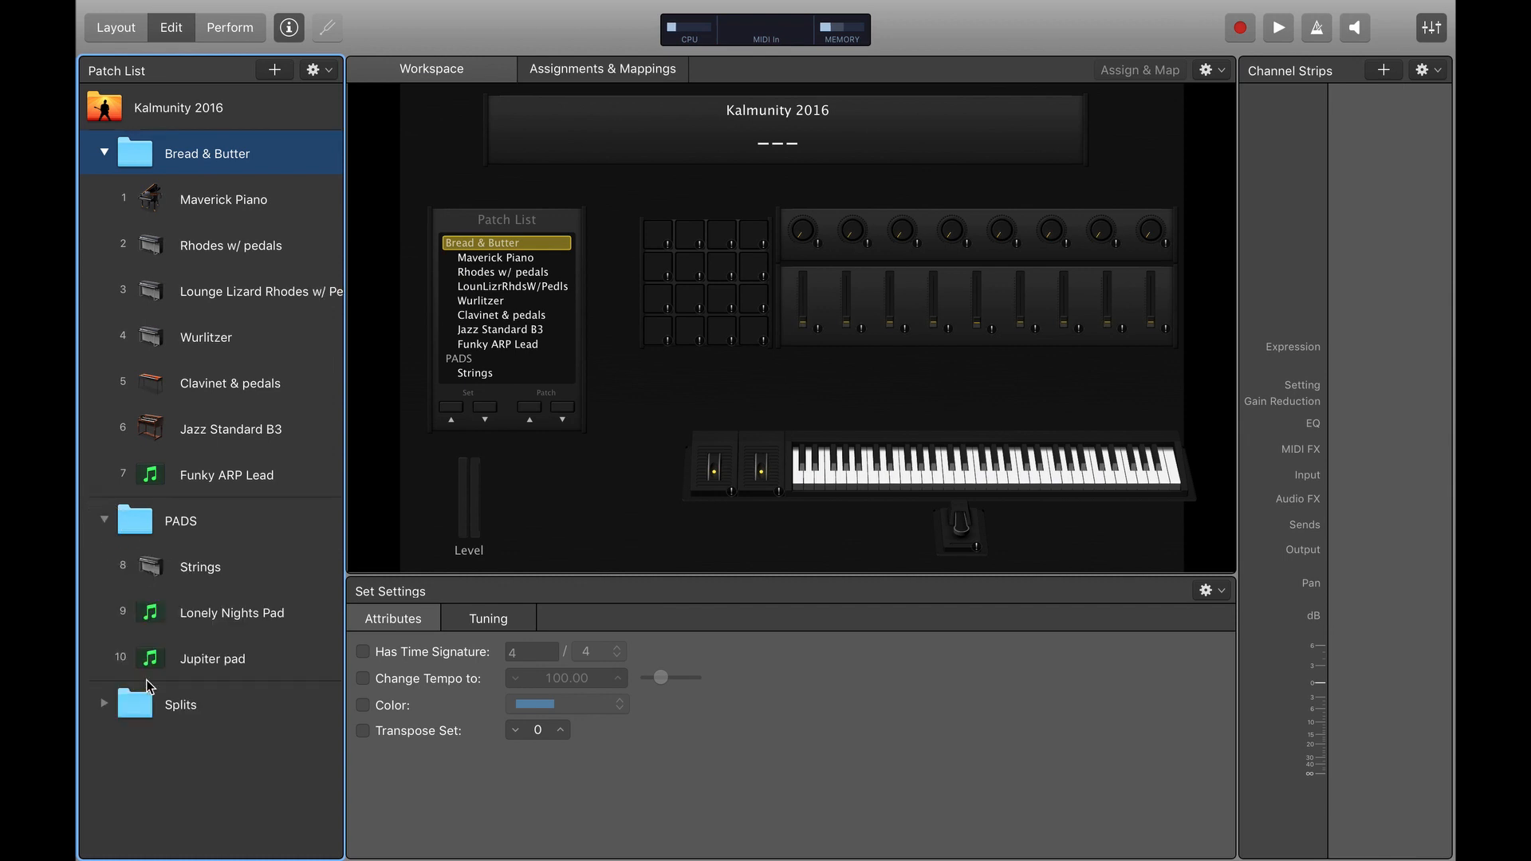
pyautogui.click(105, 706)
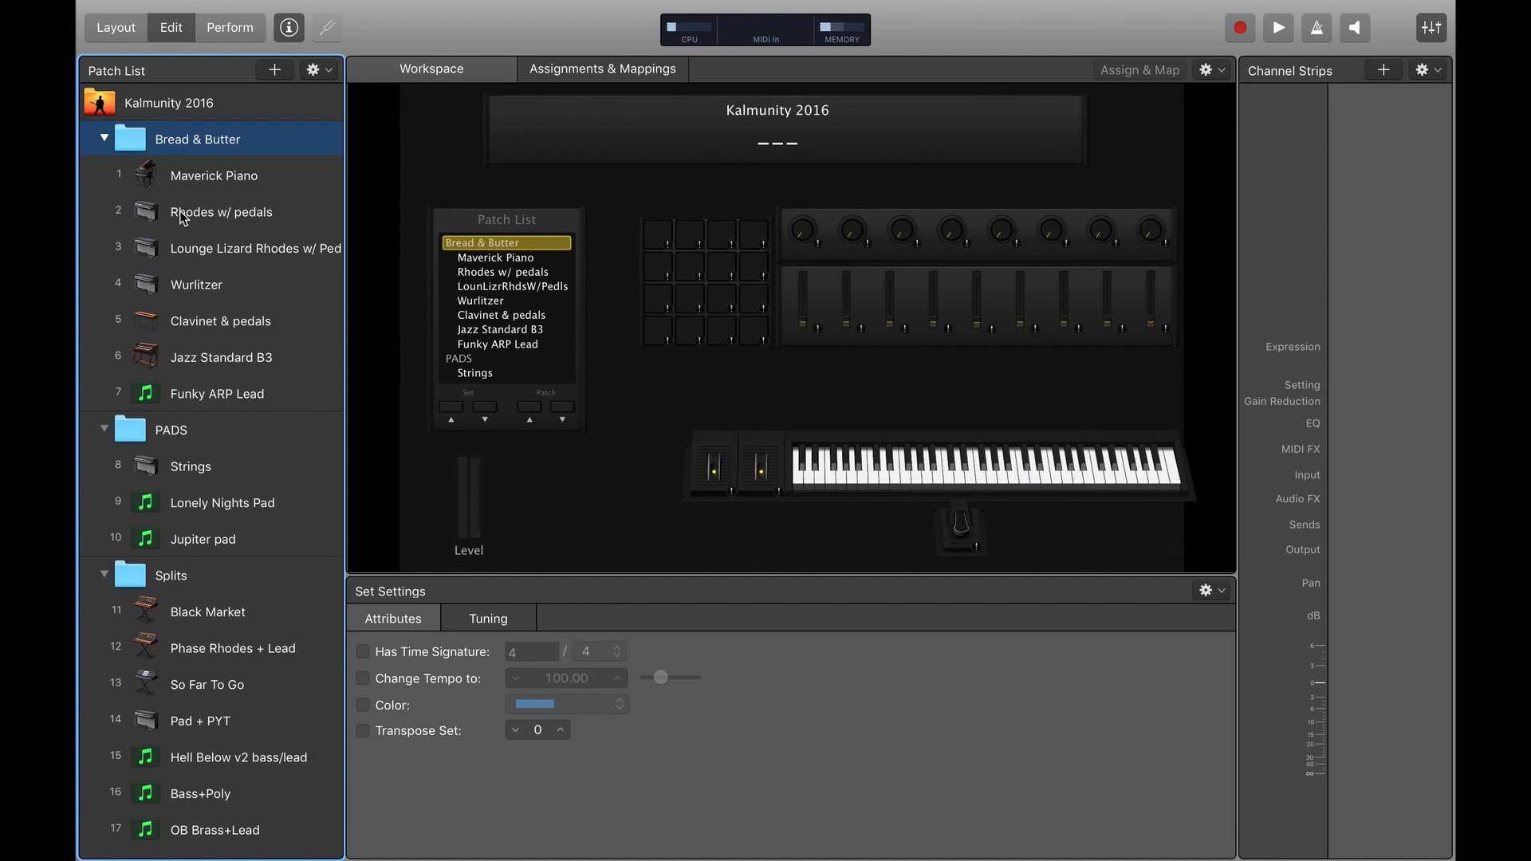
# - Go through the Bread & Butter patches from Maverick Piano to Funky ARP Lead, reviewing their layers and control mappings
pyautogui.click(244, 175)
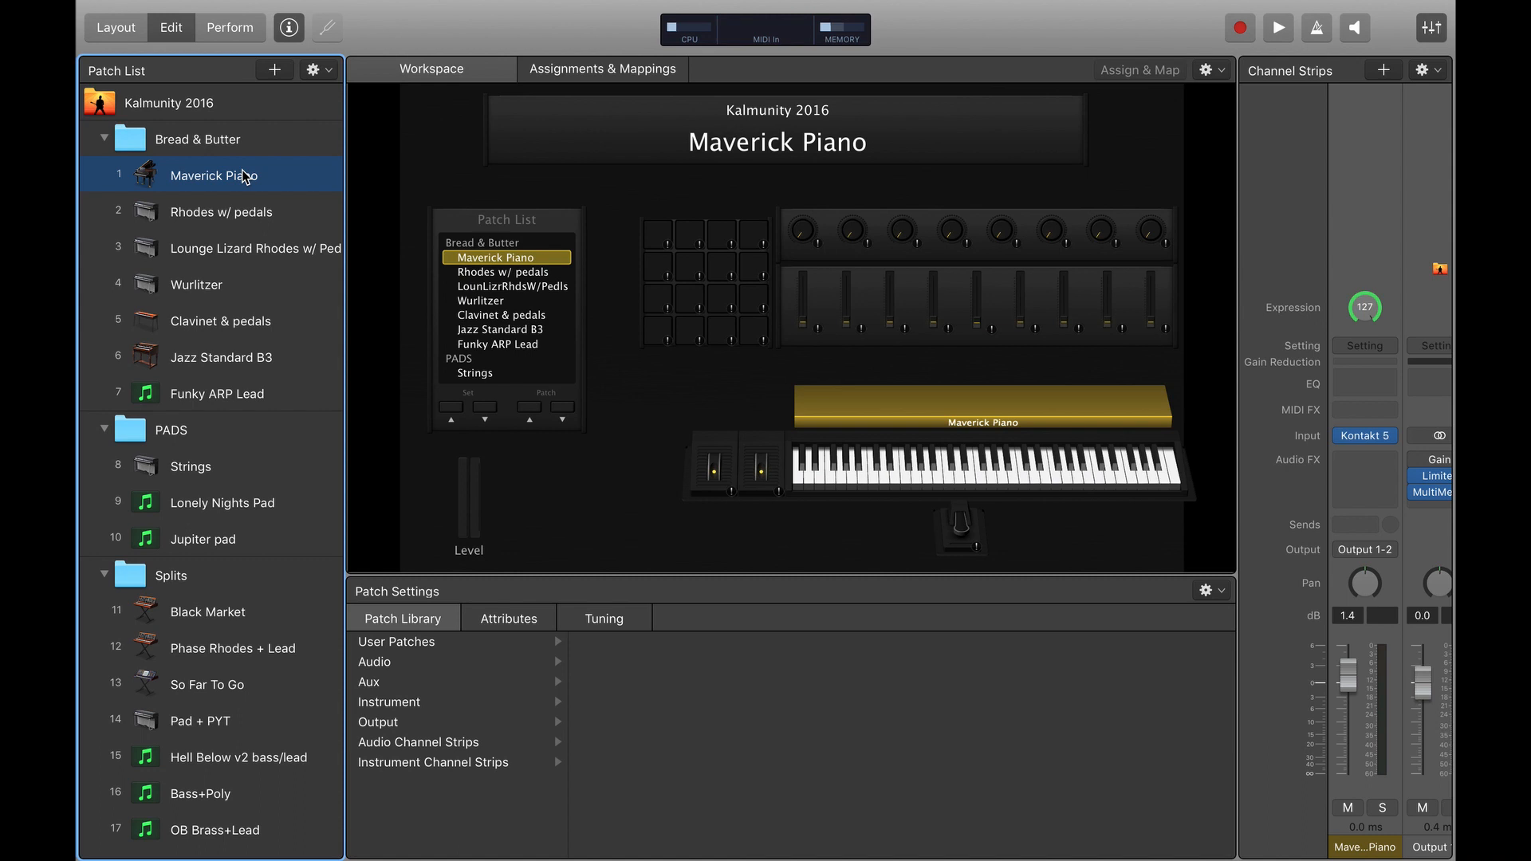
pyautogui.click(245, 217)
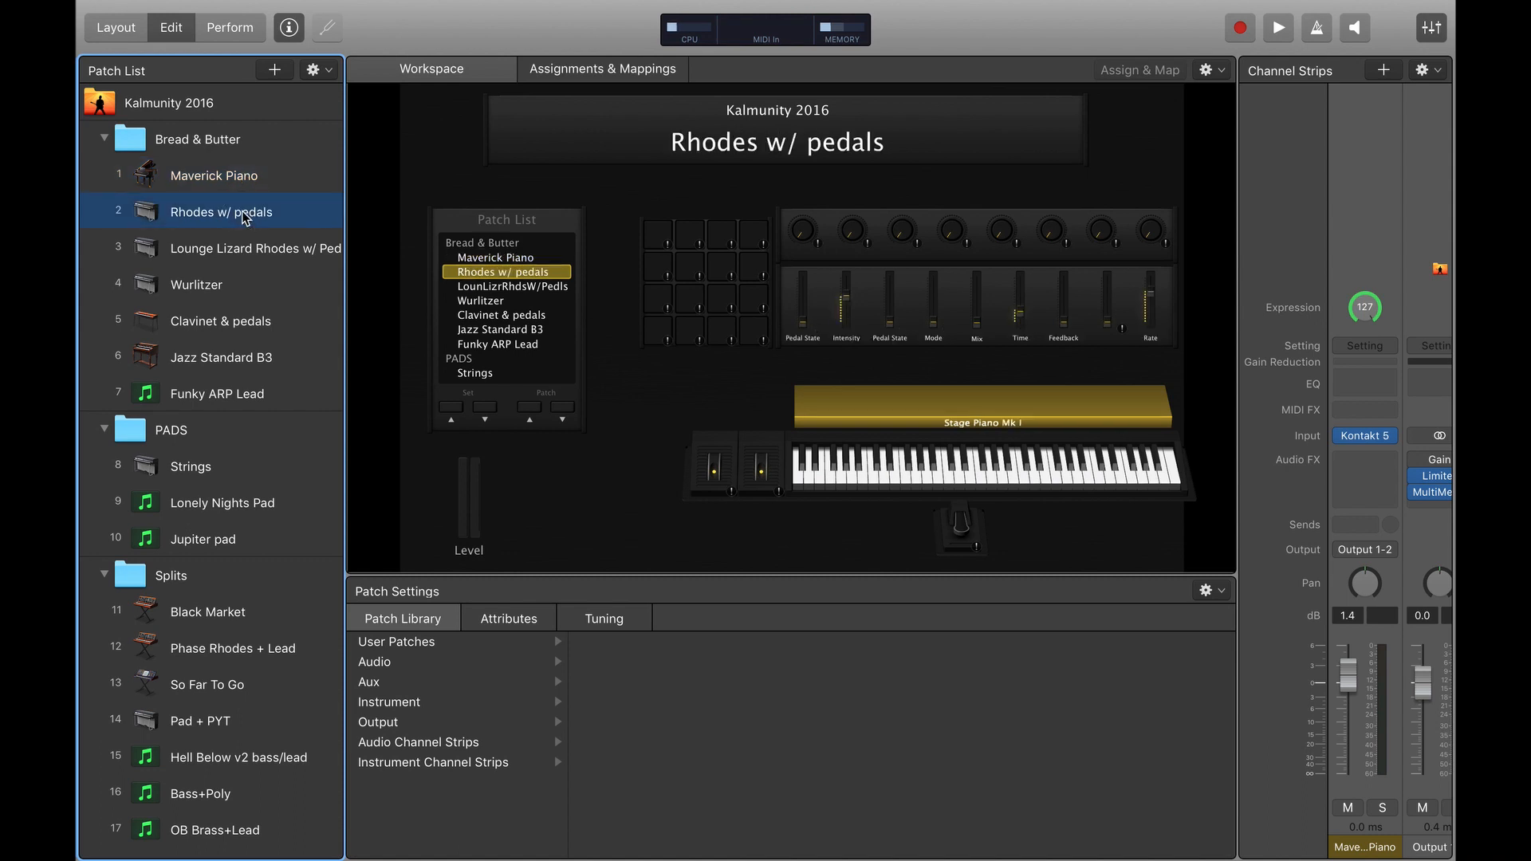
pyautogui.click(269, 253)
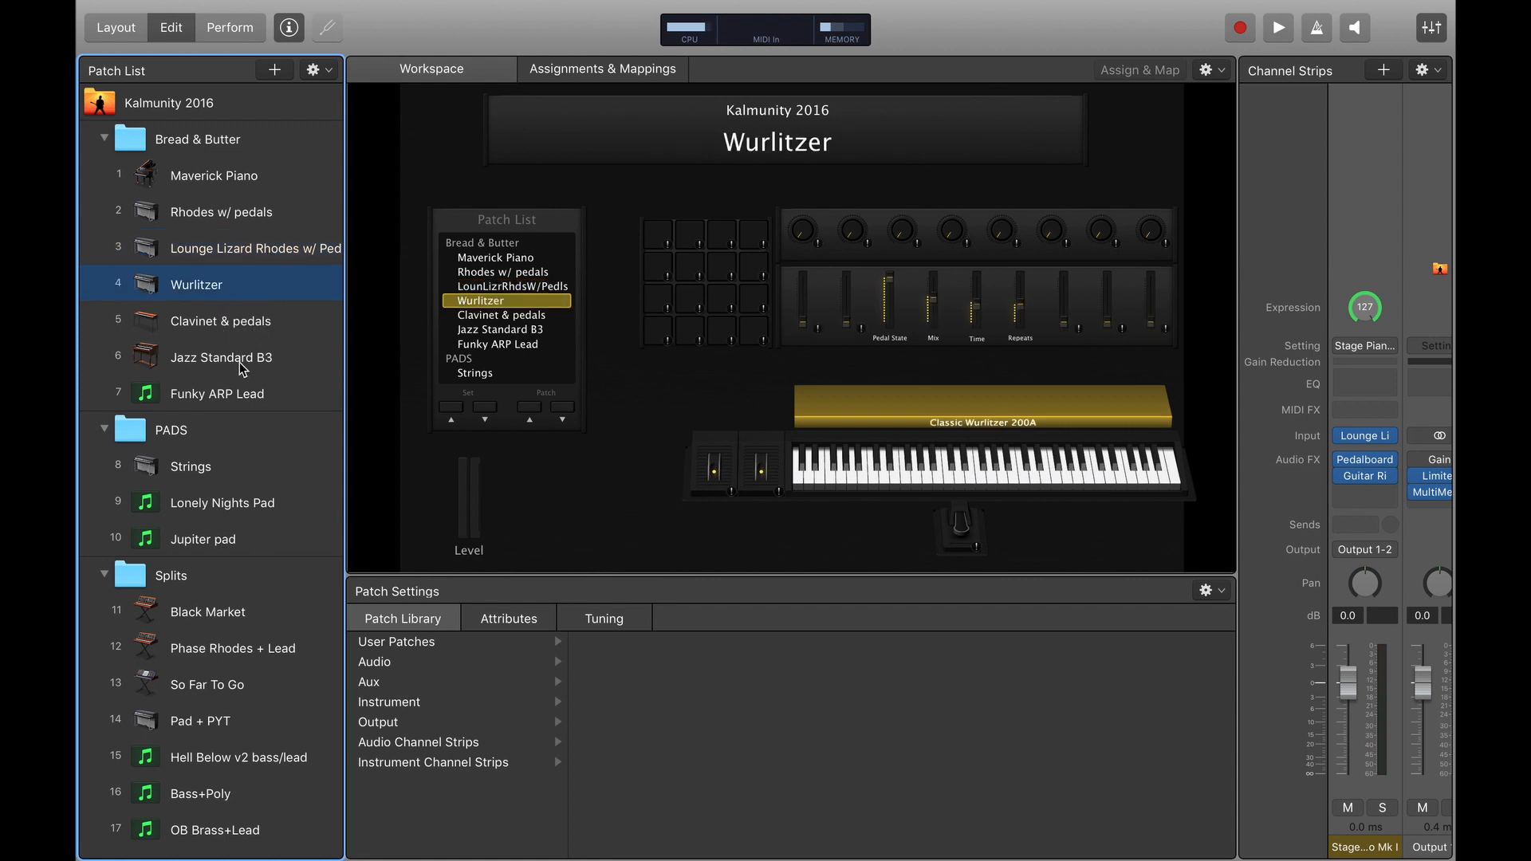
pyautogui.press('Down')
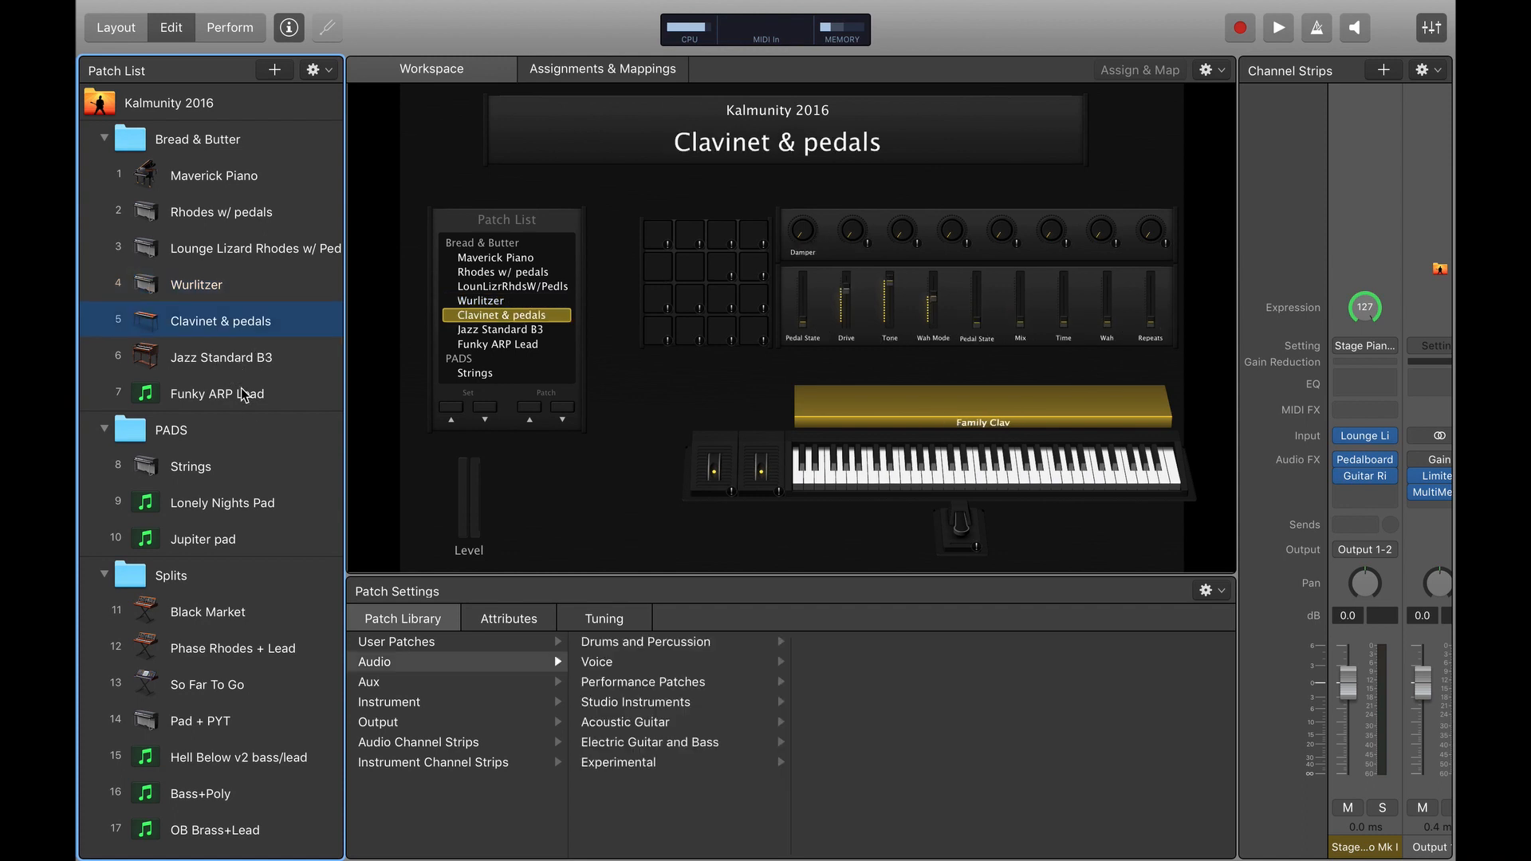
pyautogui.press('Down')
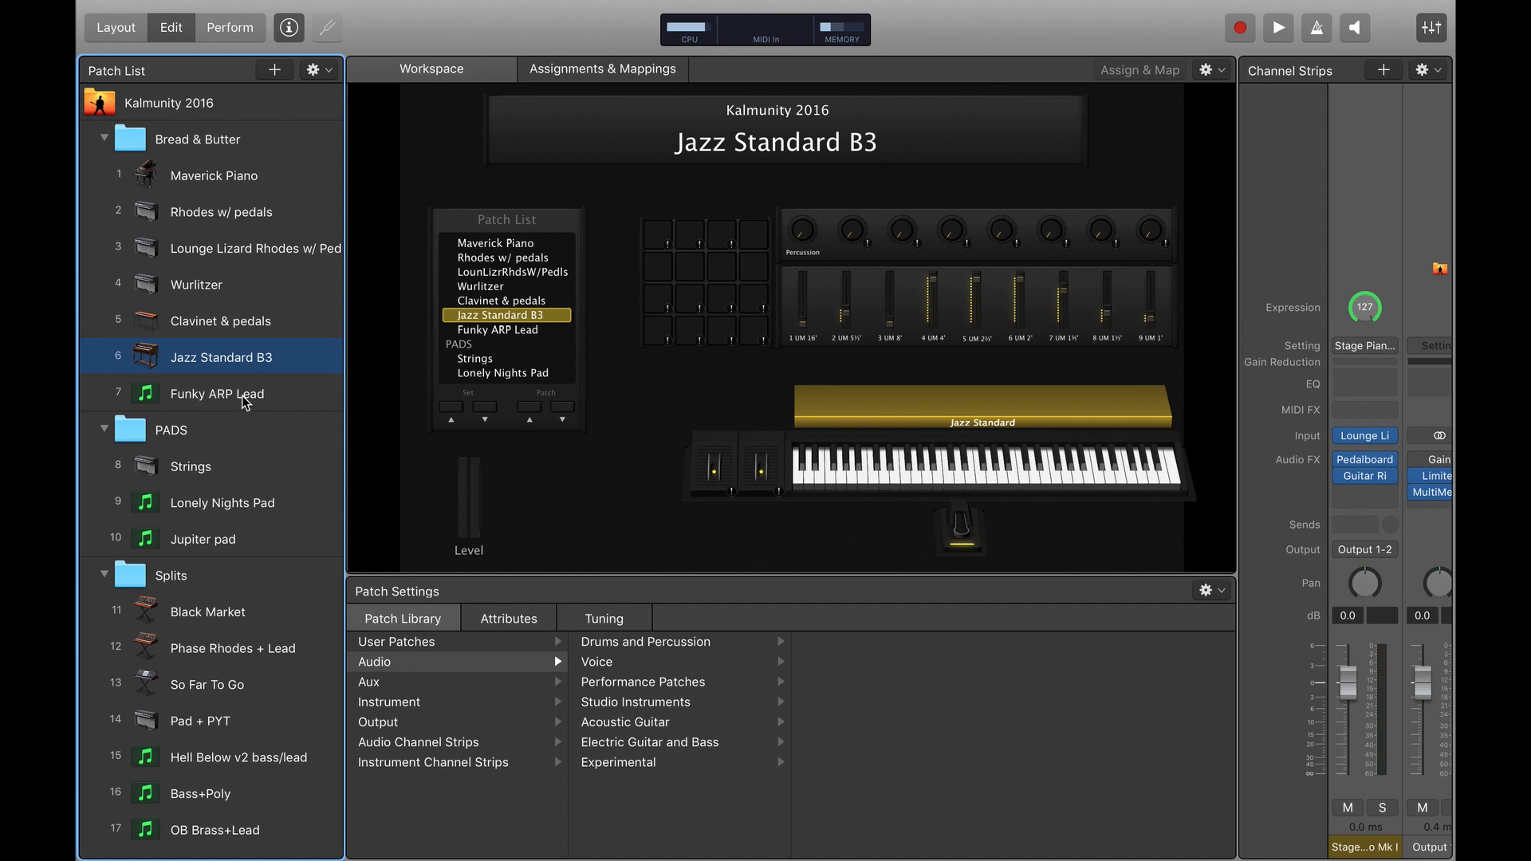
pyautogui.click(241, 396)
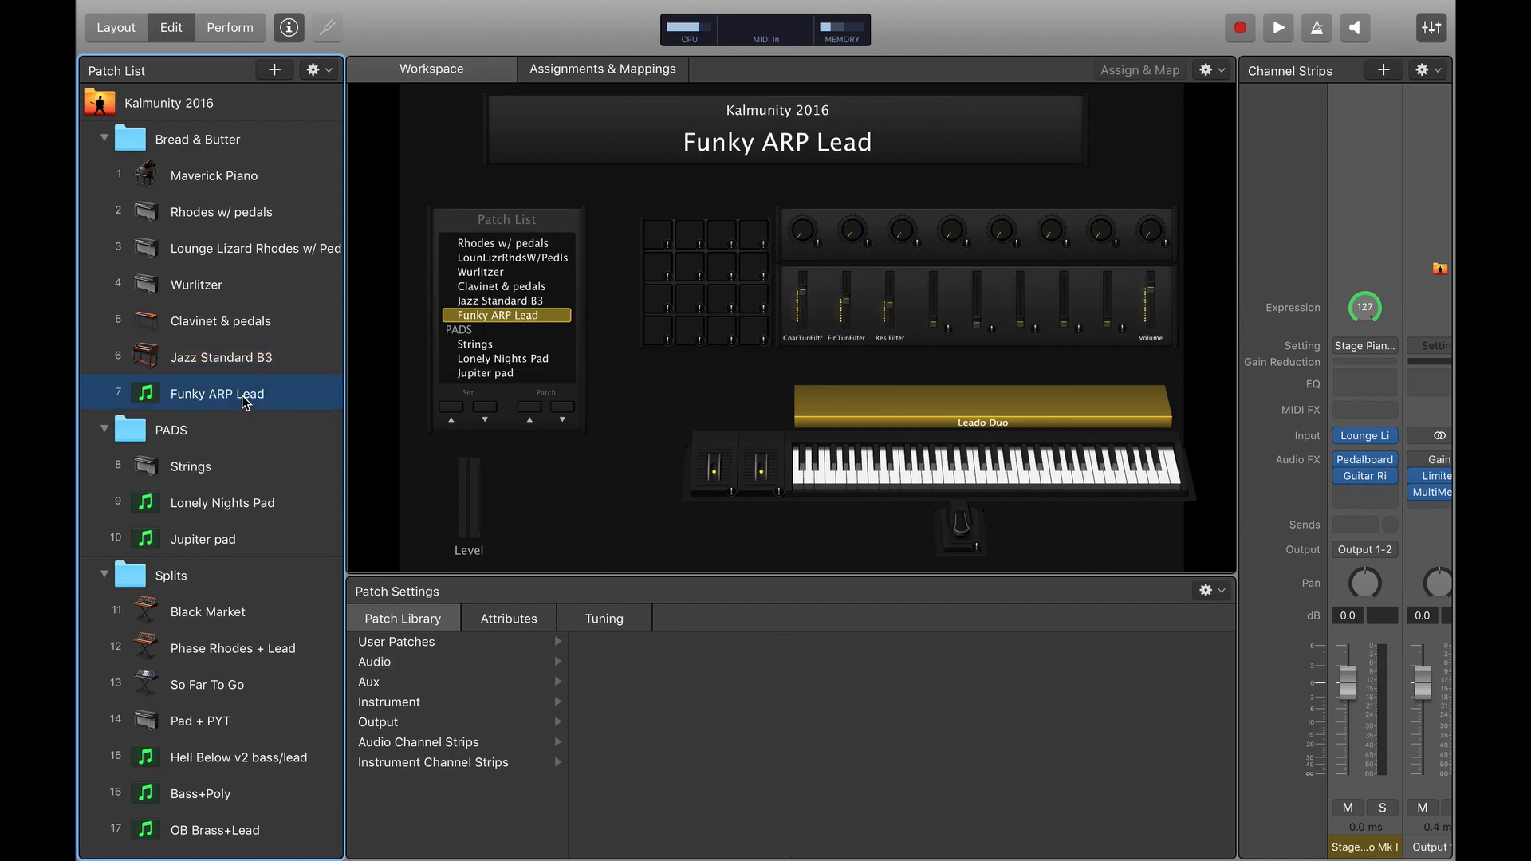
# - View the Pedalboard effect on the Rhodes w/ pedals patch's channel strip and close it
pyautogui.click(250, 220)
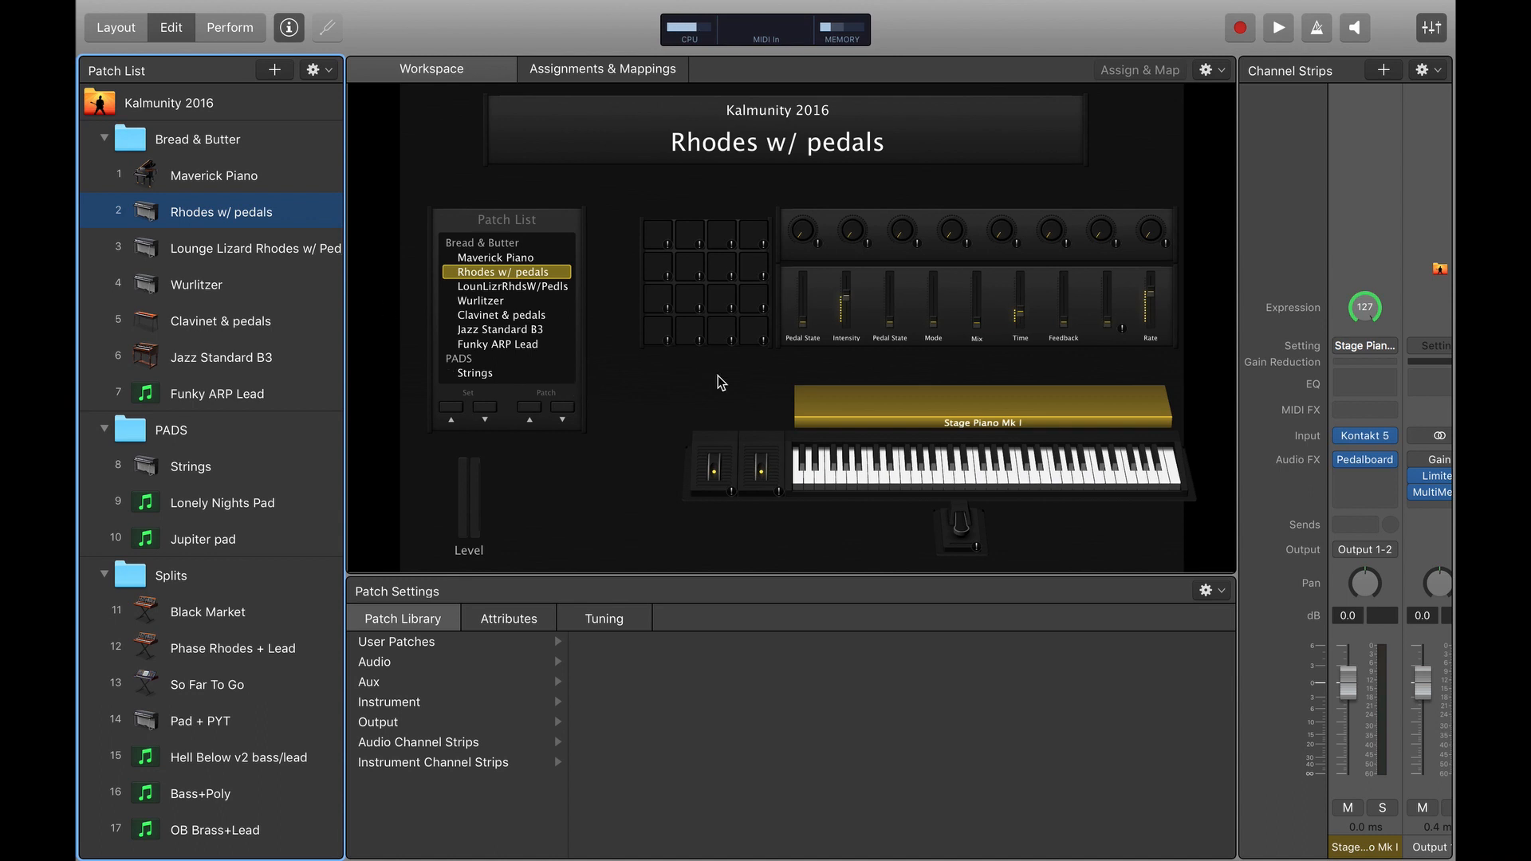
pyautogui.click(1368, 467)
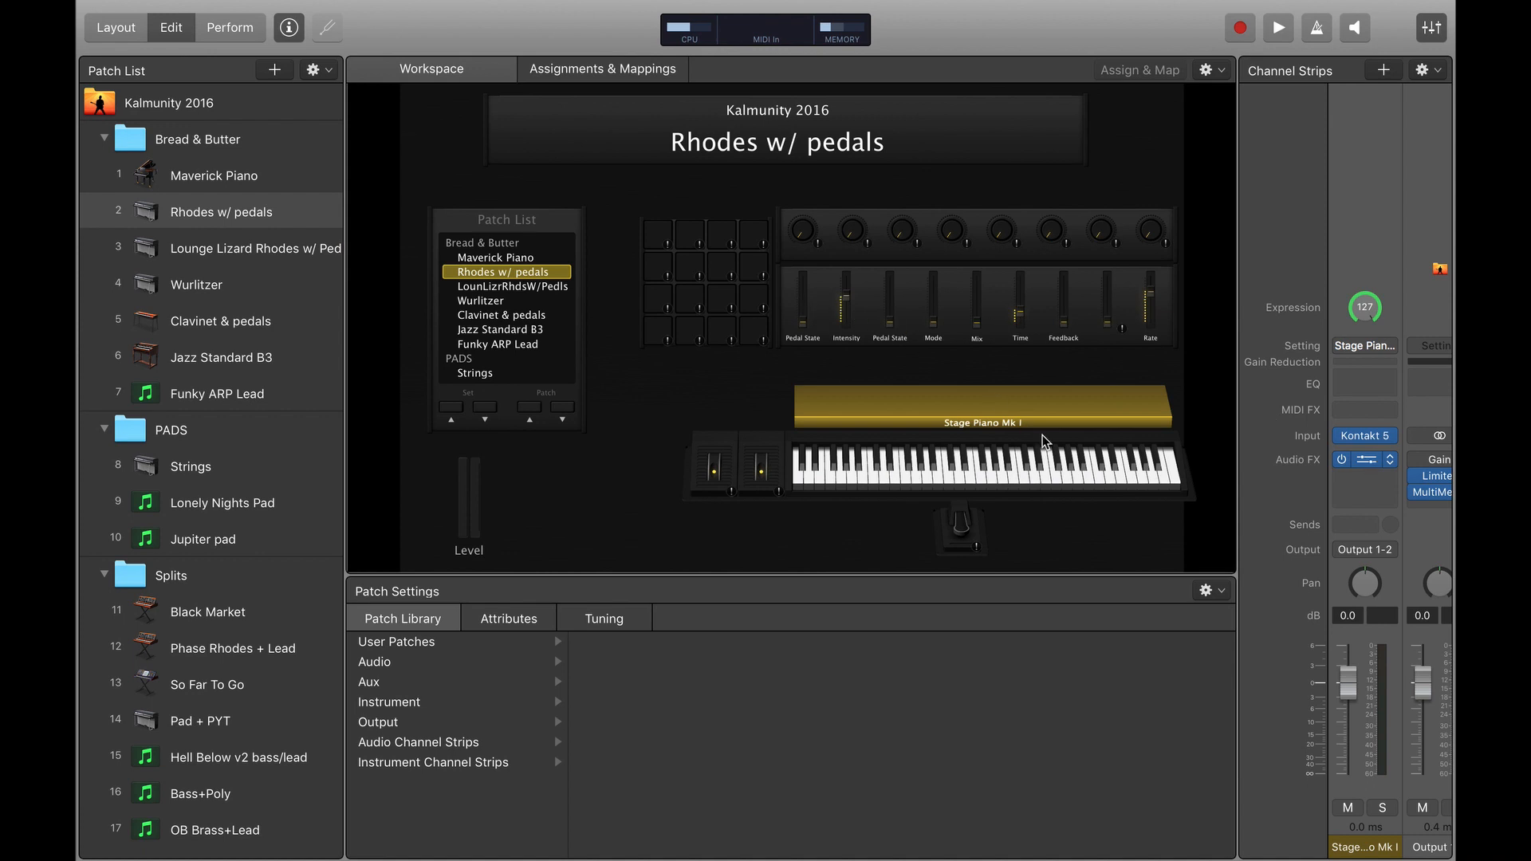
pyautogui.click(1365, 459)
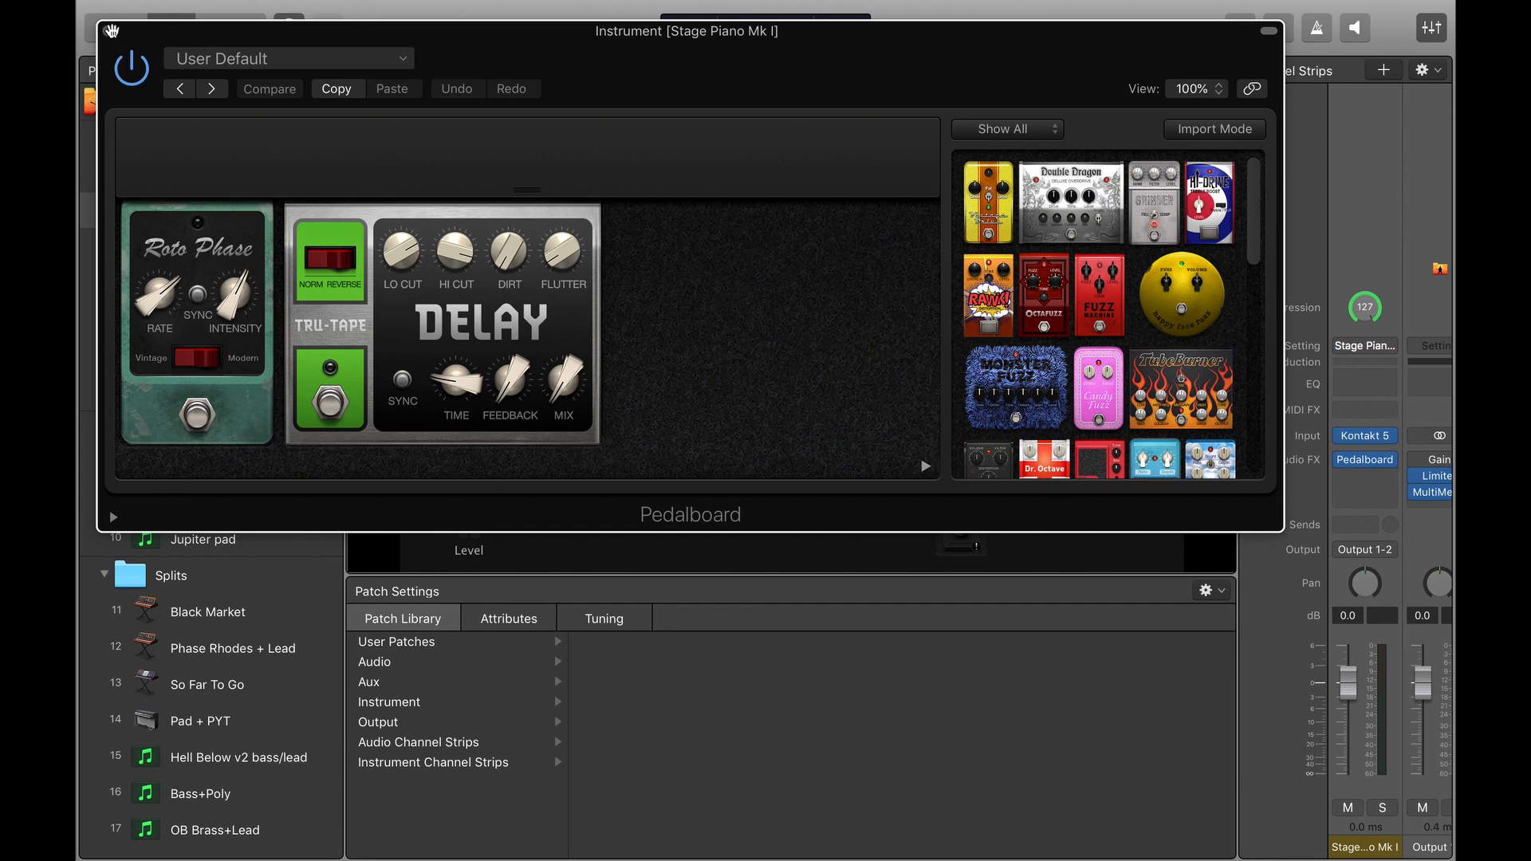
pyautogui.click(110, 32)
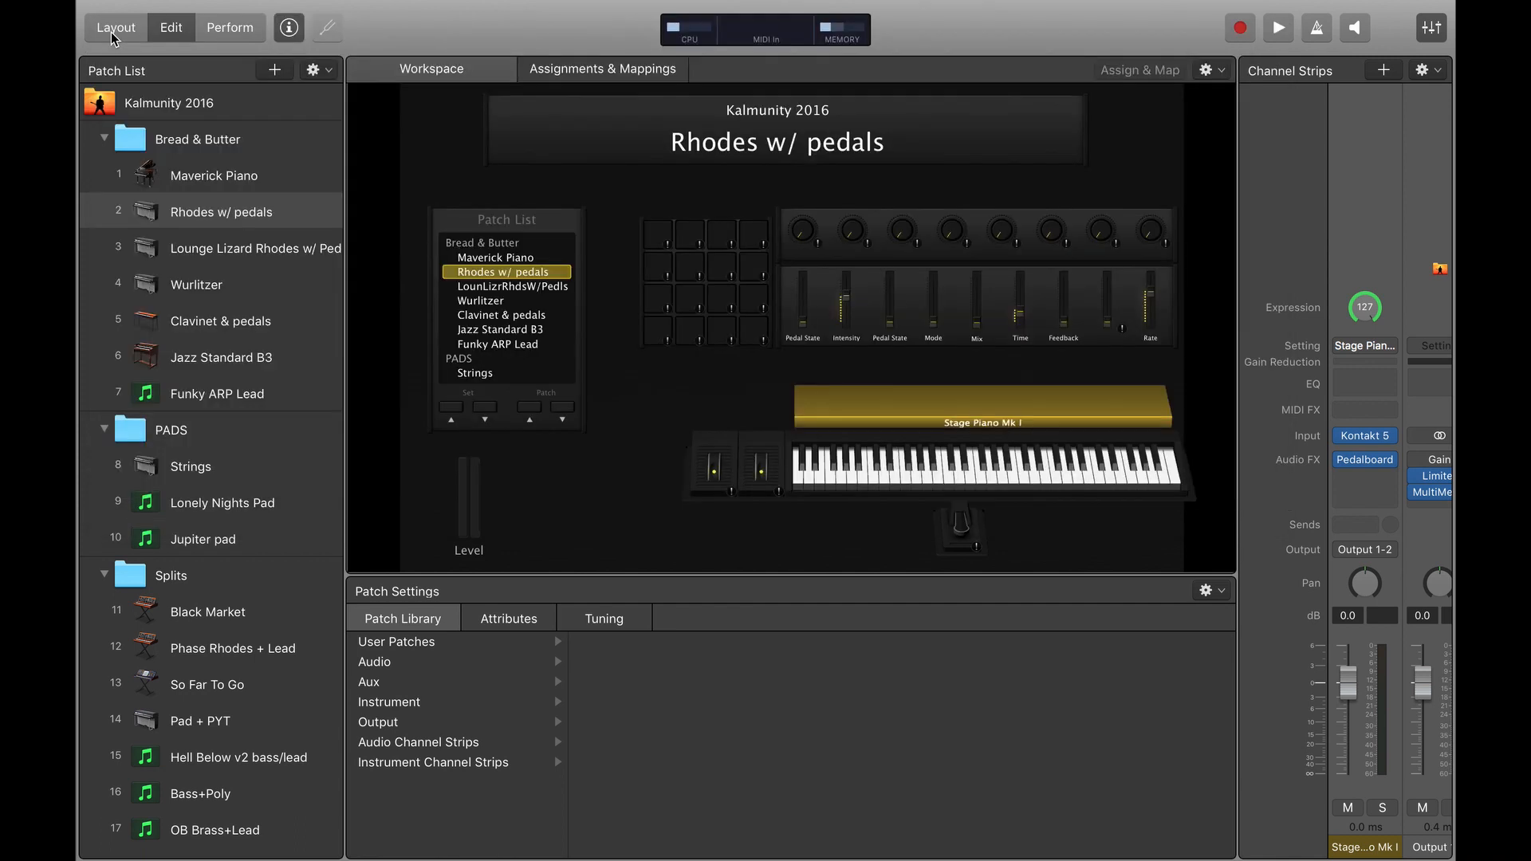
# - Review the layers and channel strip instruments of the Strings, Lonely Nights Pad and Jupiter pad patches in the PADS set
pyautogui.click(184, 433)
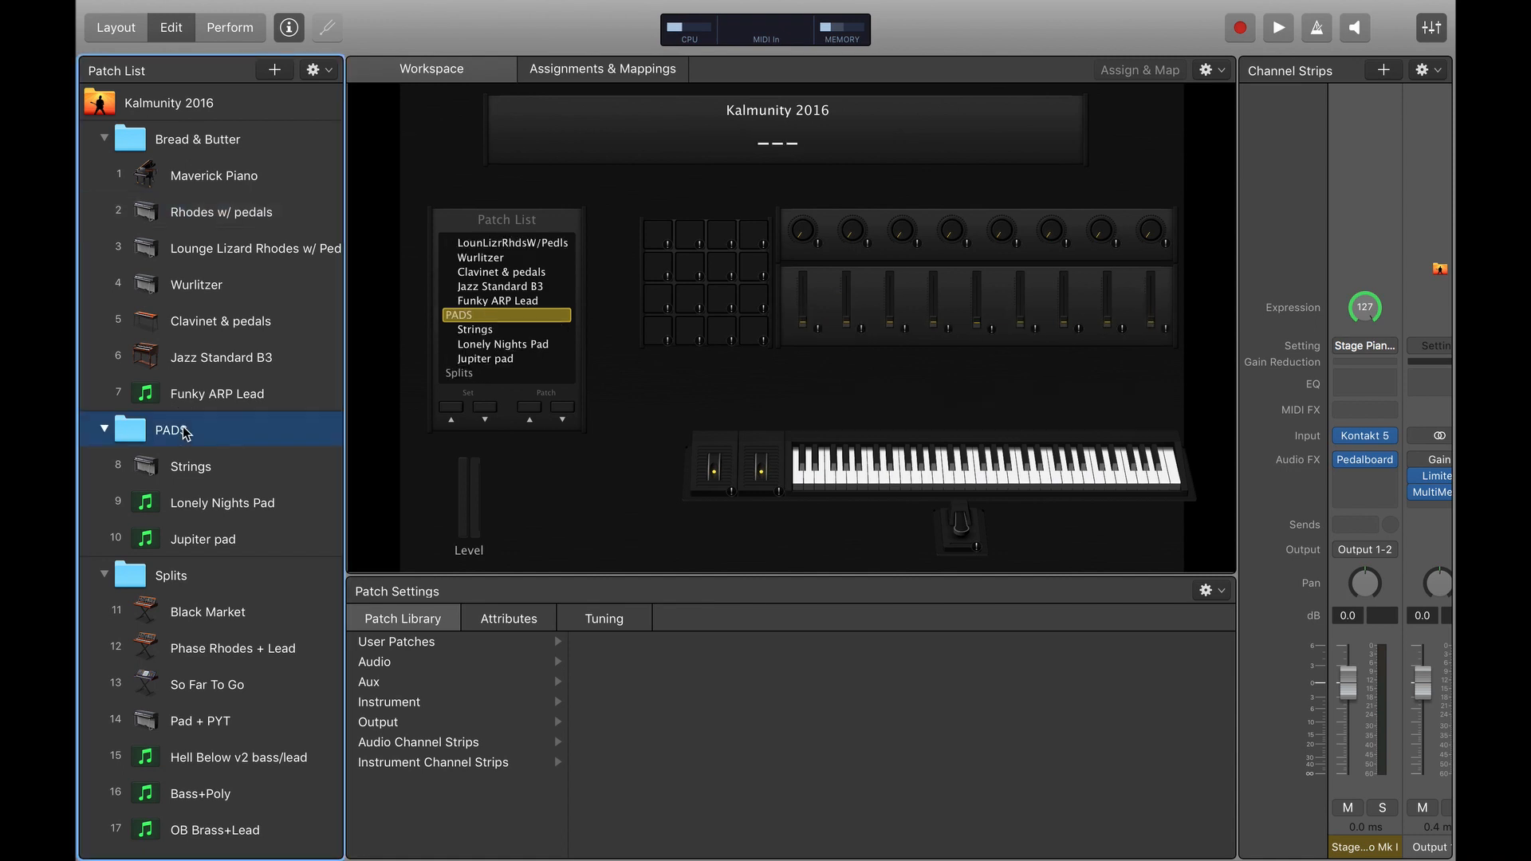
pyautogui.click(213, 470)
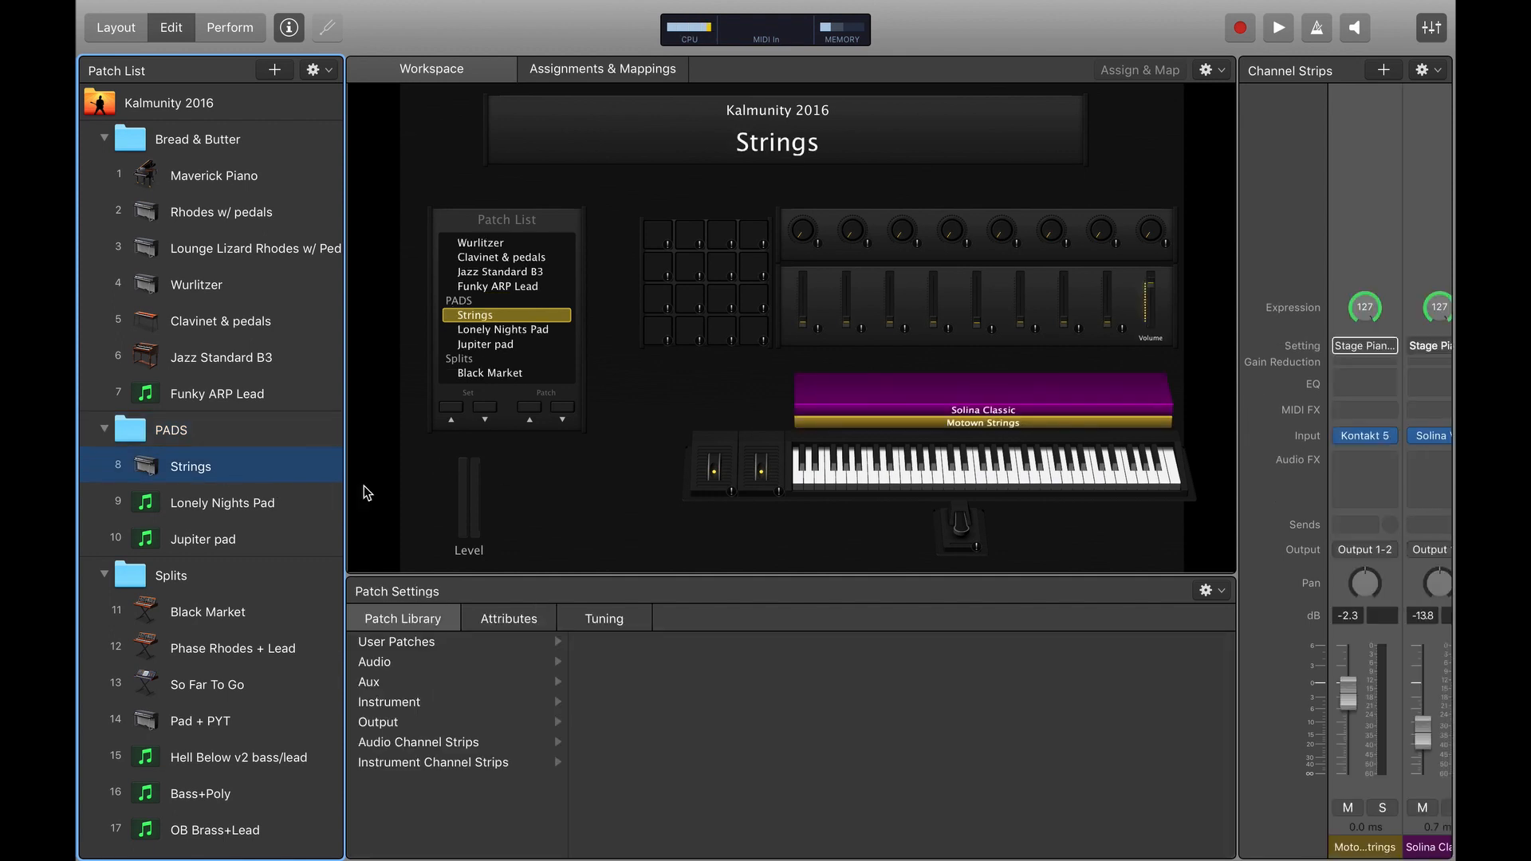
pyautogui.click(295, 513)
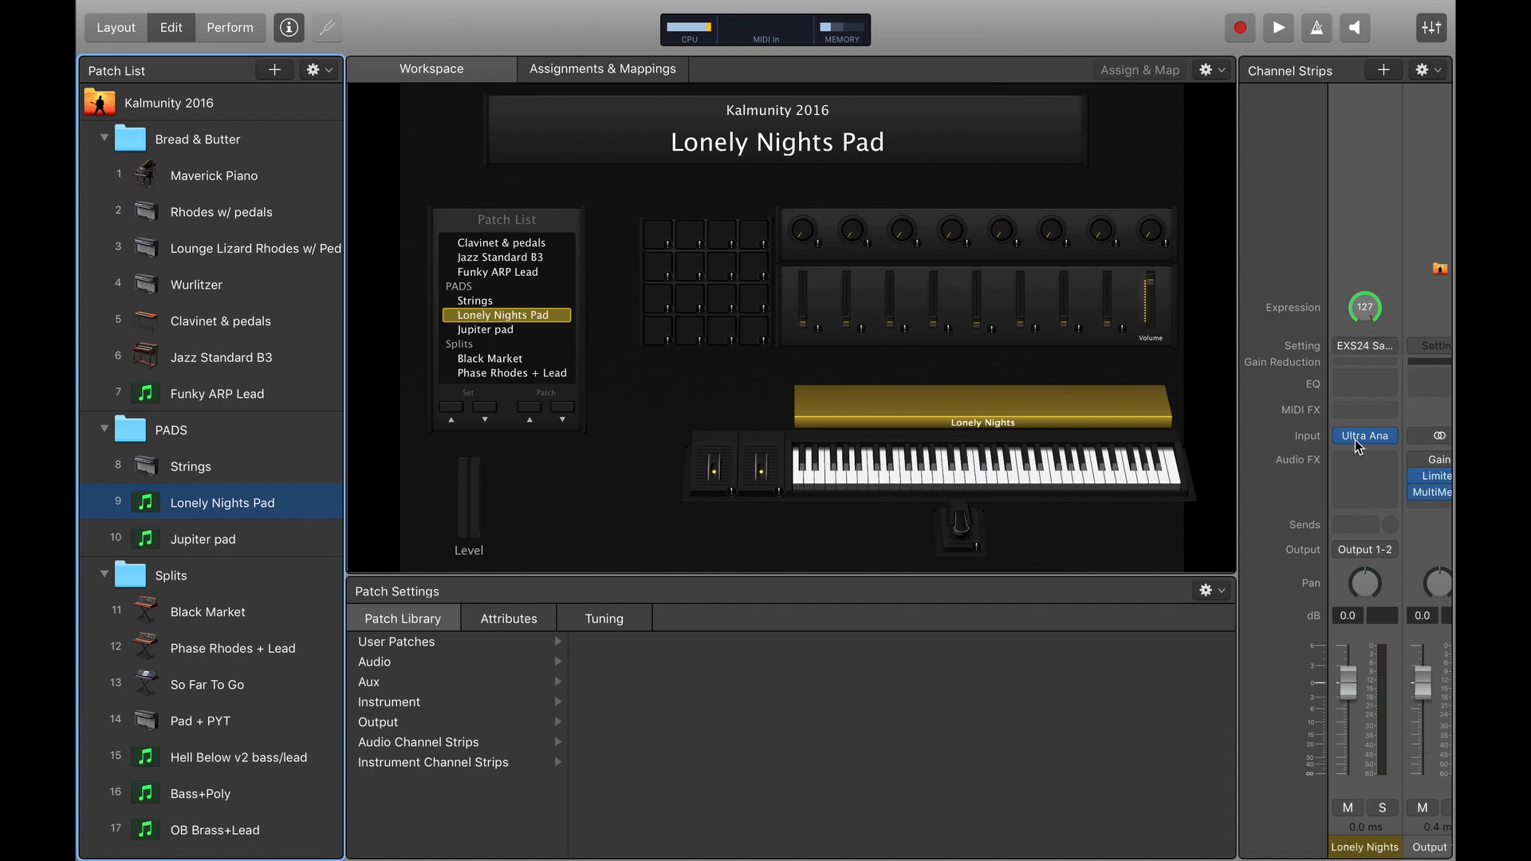
pyautogui.click(220, 547)
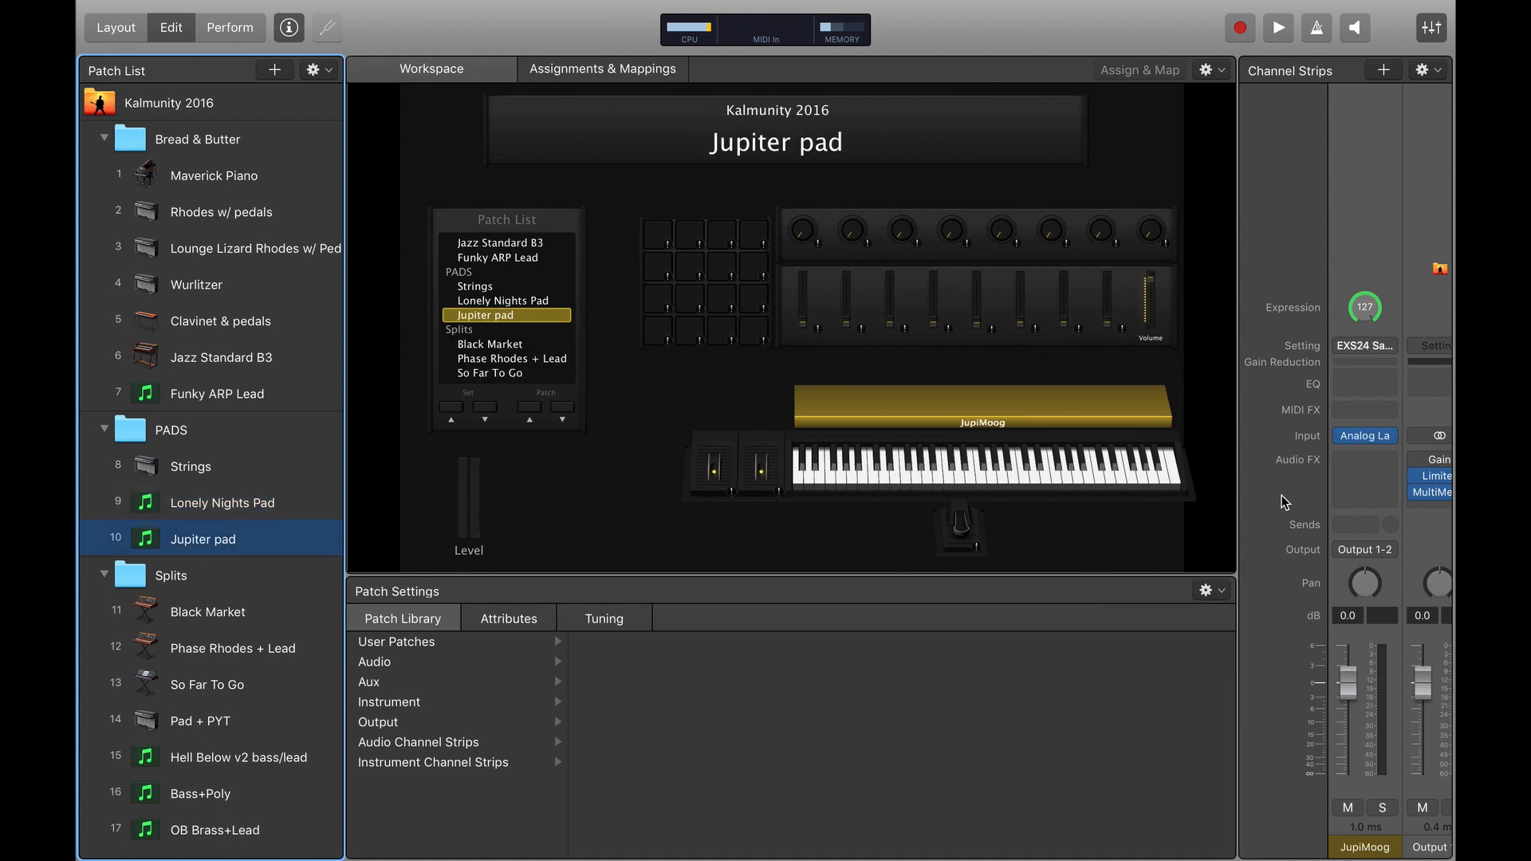
pyautogui.moveTo(1379, 439)
# - Review the keyboard splits of the Black Market, So Far To Go, Pad + PYT and Hell Below v2 bass/lead patches
pyautogui.click(252, 624)
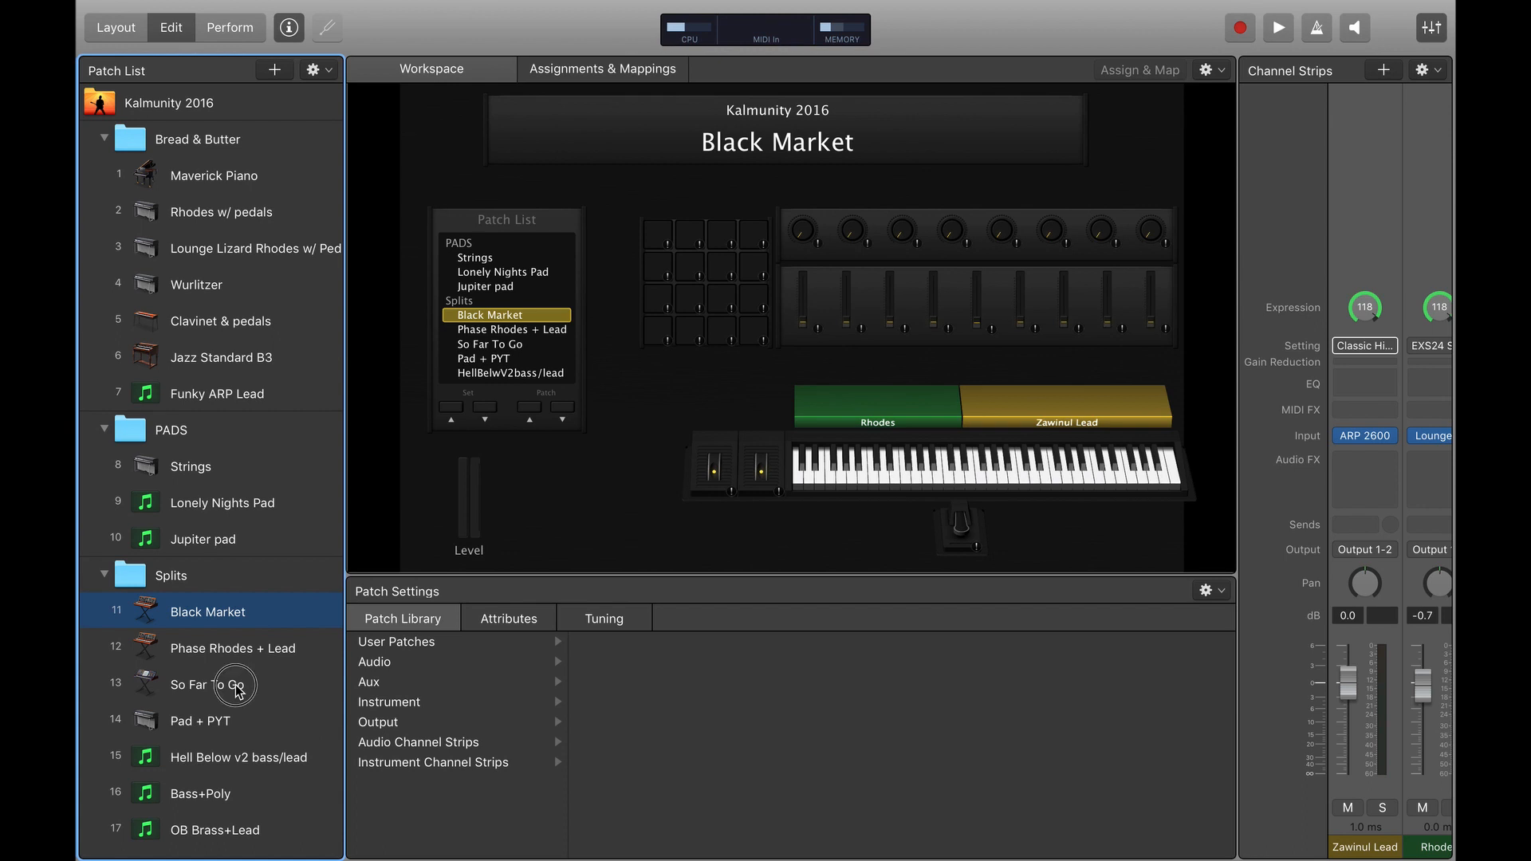
pyautogui.click(238, 687)
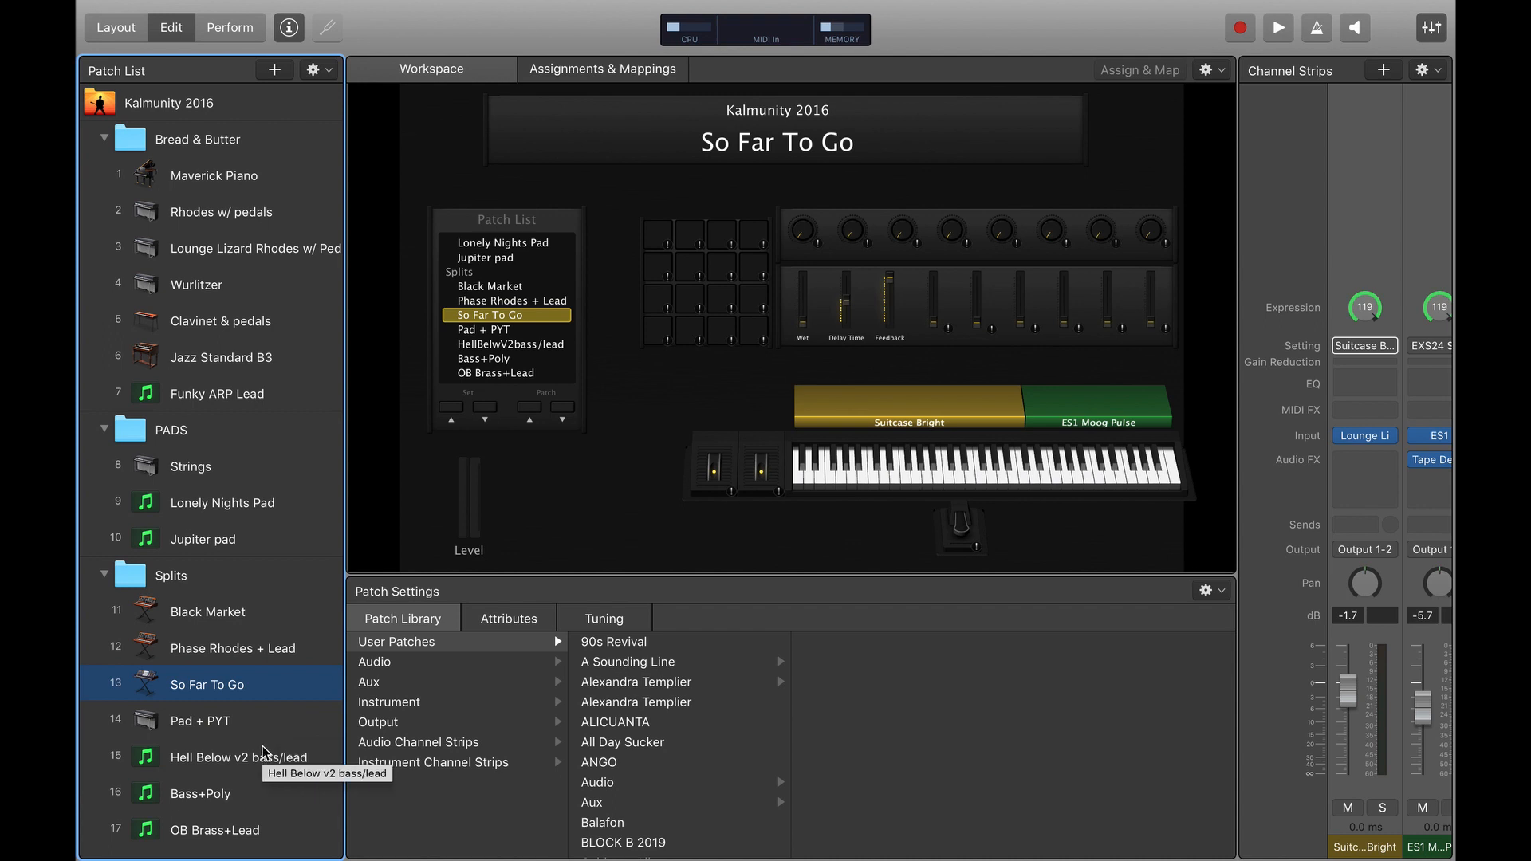
pyautogui.click(226, 724)
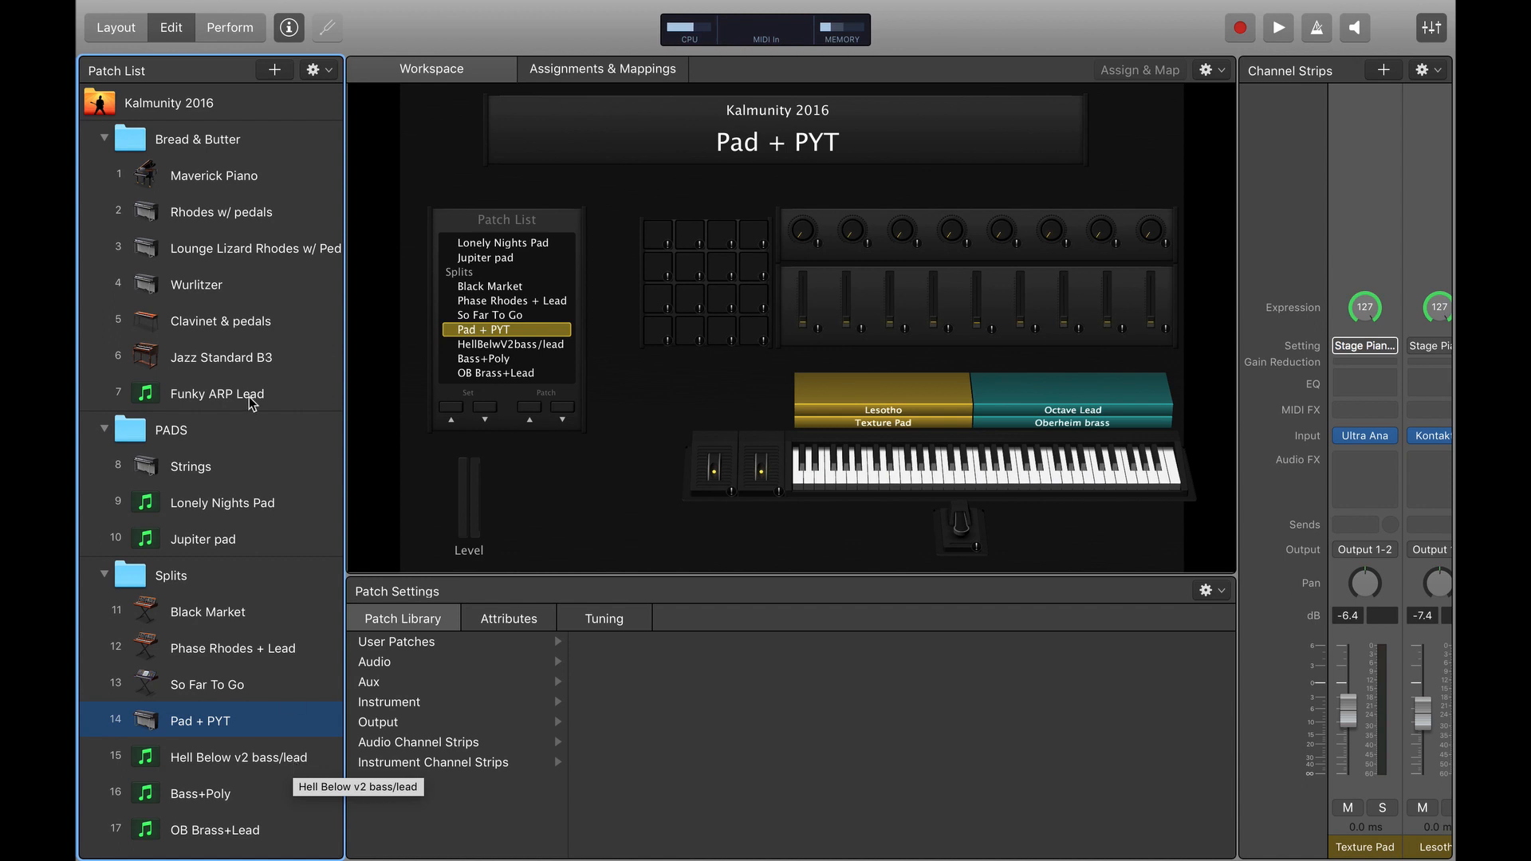
pyautogui.click(269, 763)
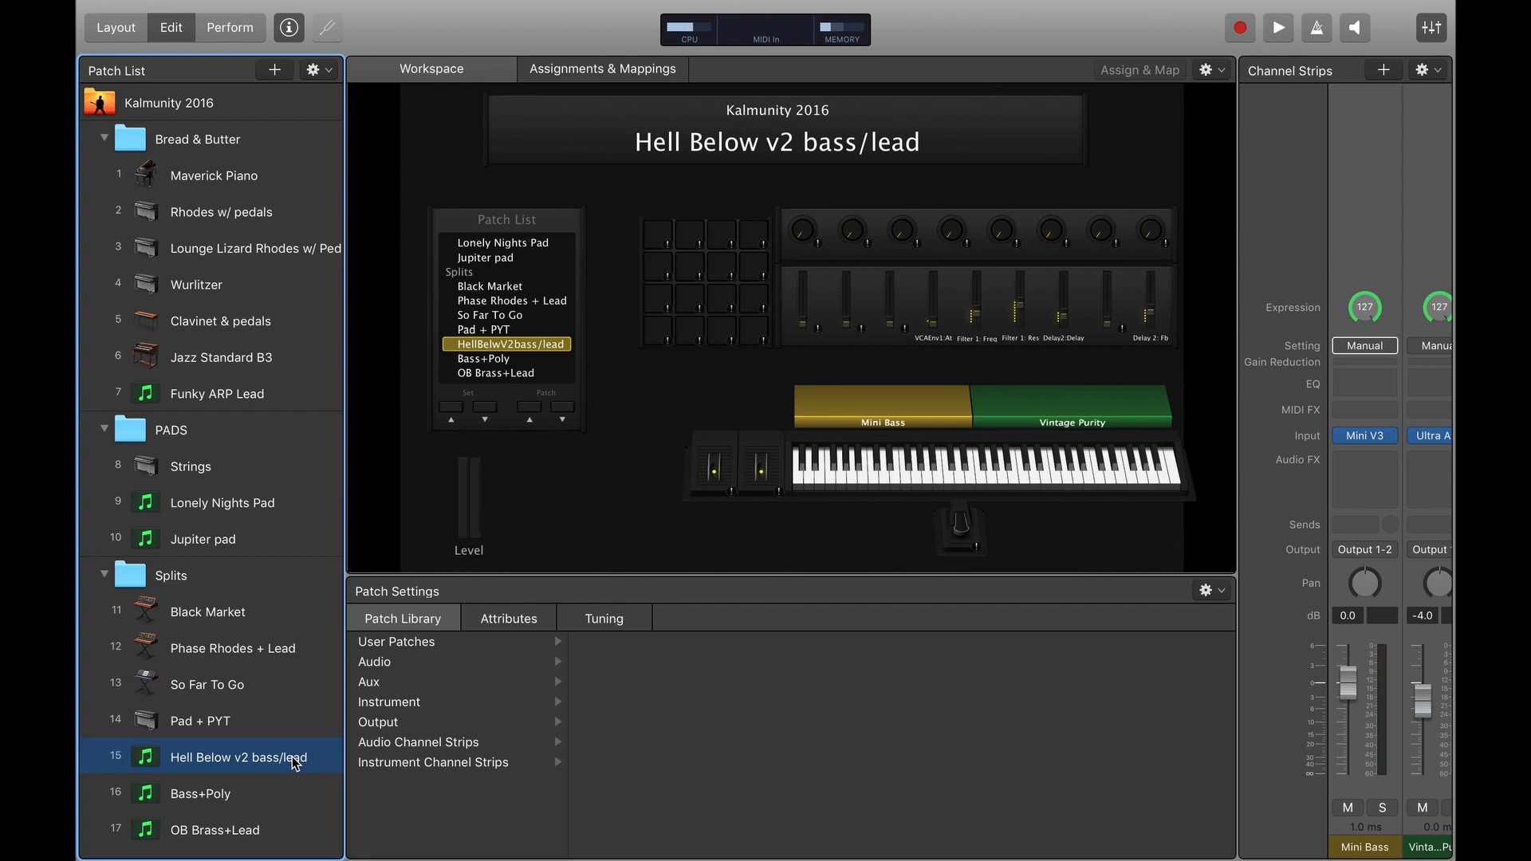
# - View the Hell Below v2 bass/lead patch in perform mode and return to edit mode
pyautogui.moveTo(273, 4)
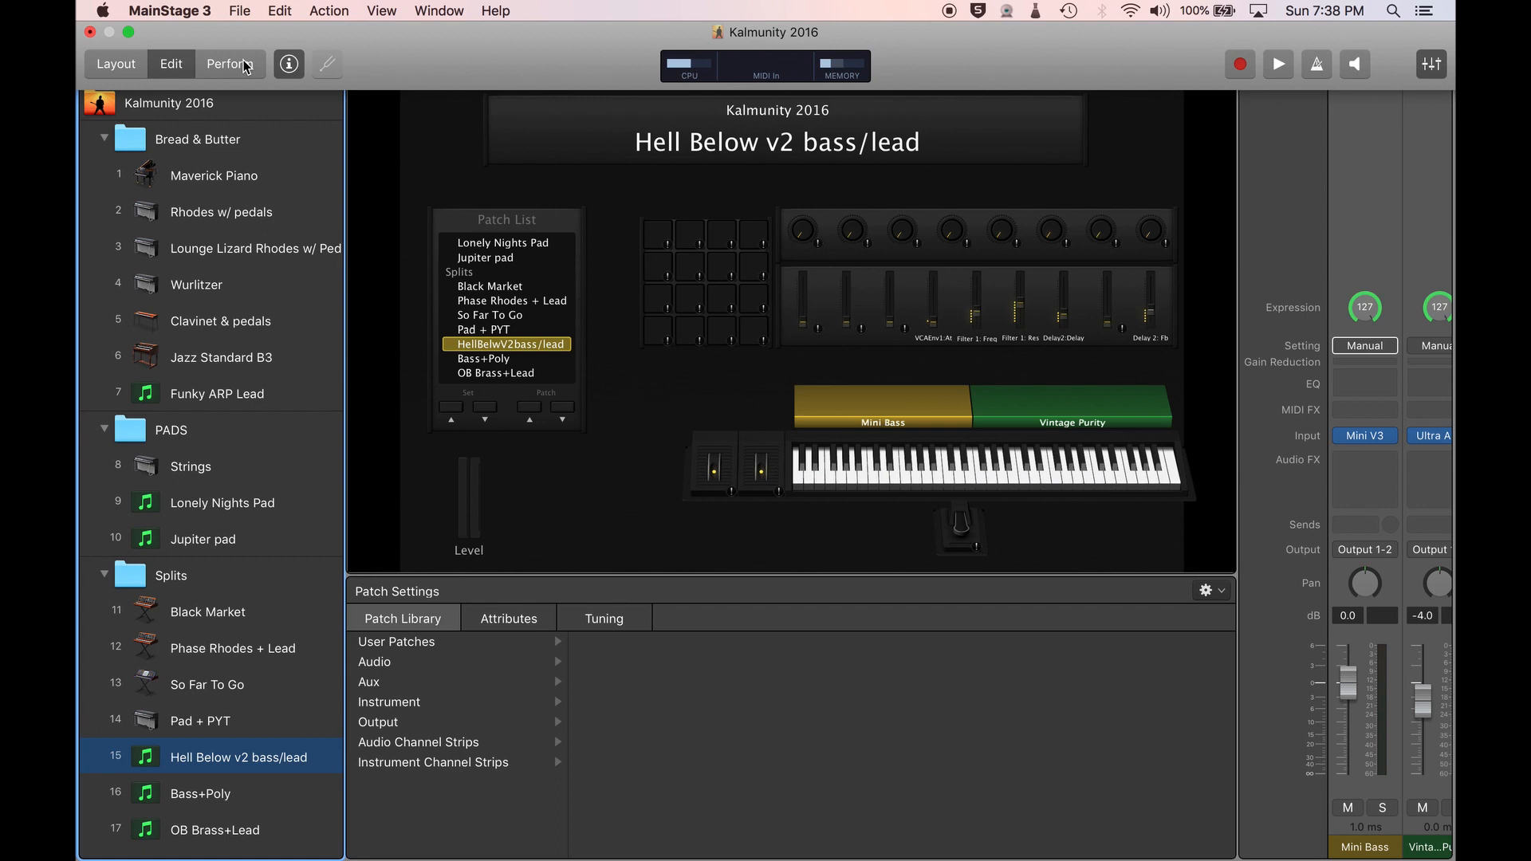
pyautogui.click(245, 67)
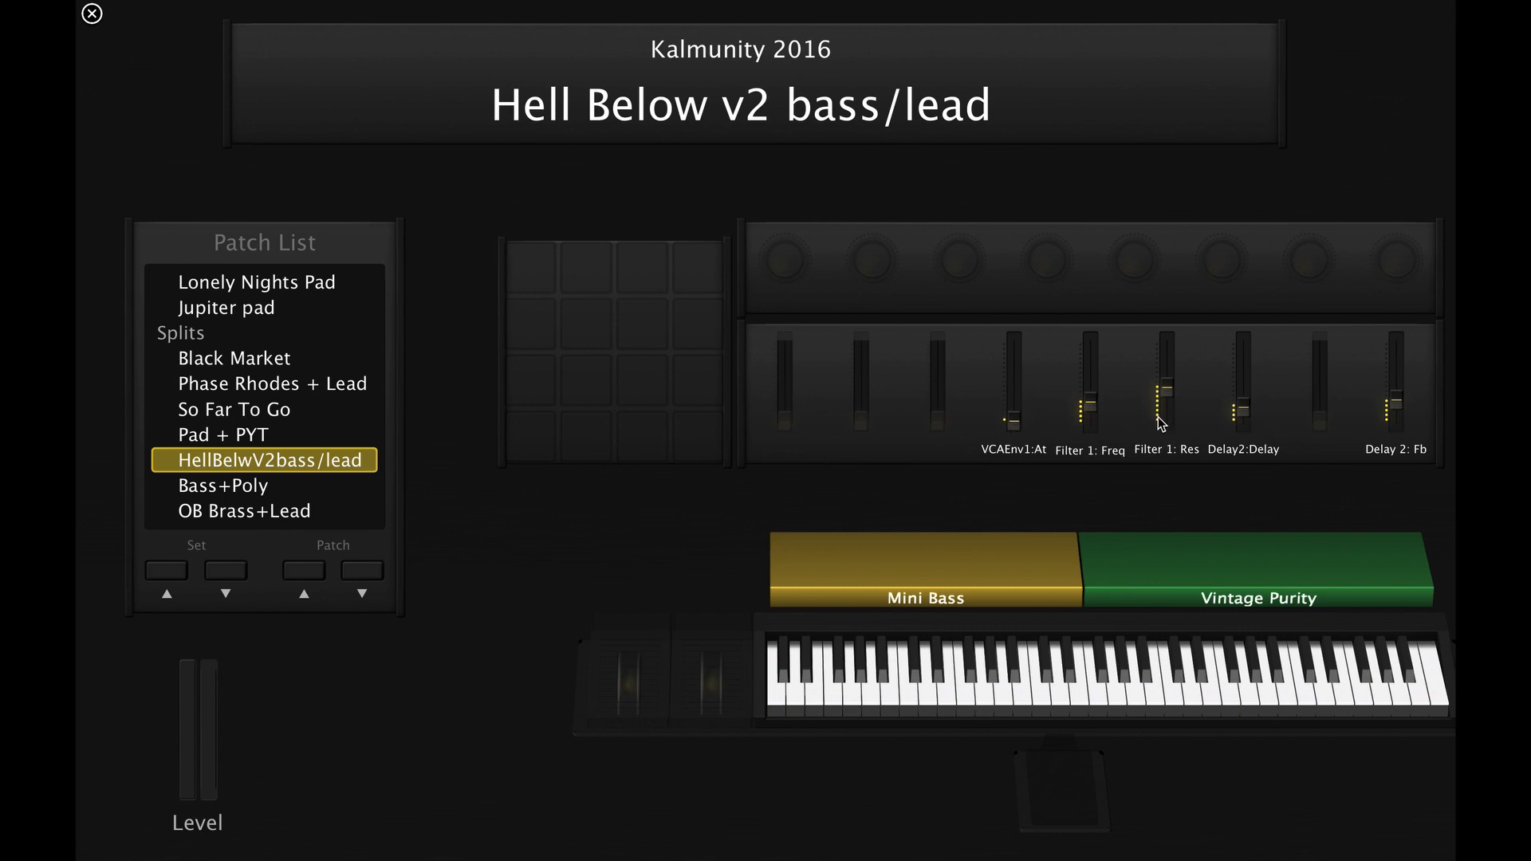
pyautogui.press('Escape')
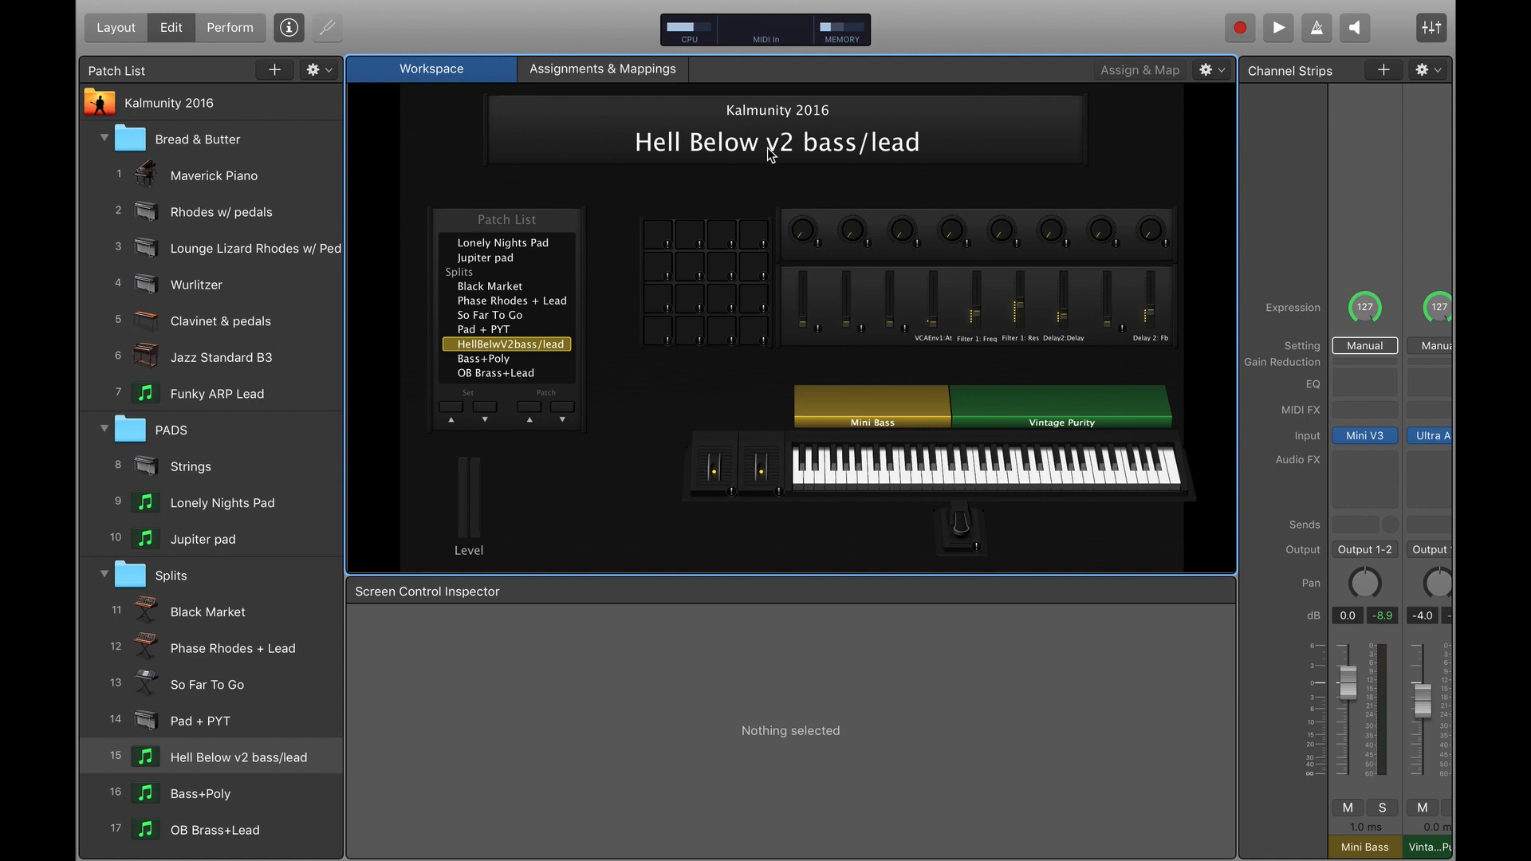
# - In the A Sounding Line concert's Modulars patch, check the first knob's 01 Glide and 01 WT Pos 1 mappings and the Joystick2 Y fader
pyautogui.moveTo(407, 8)
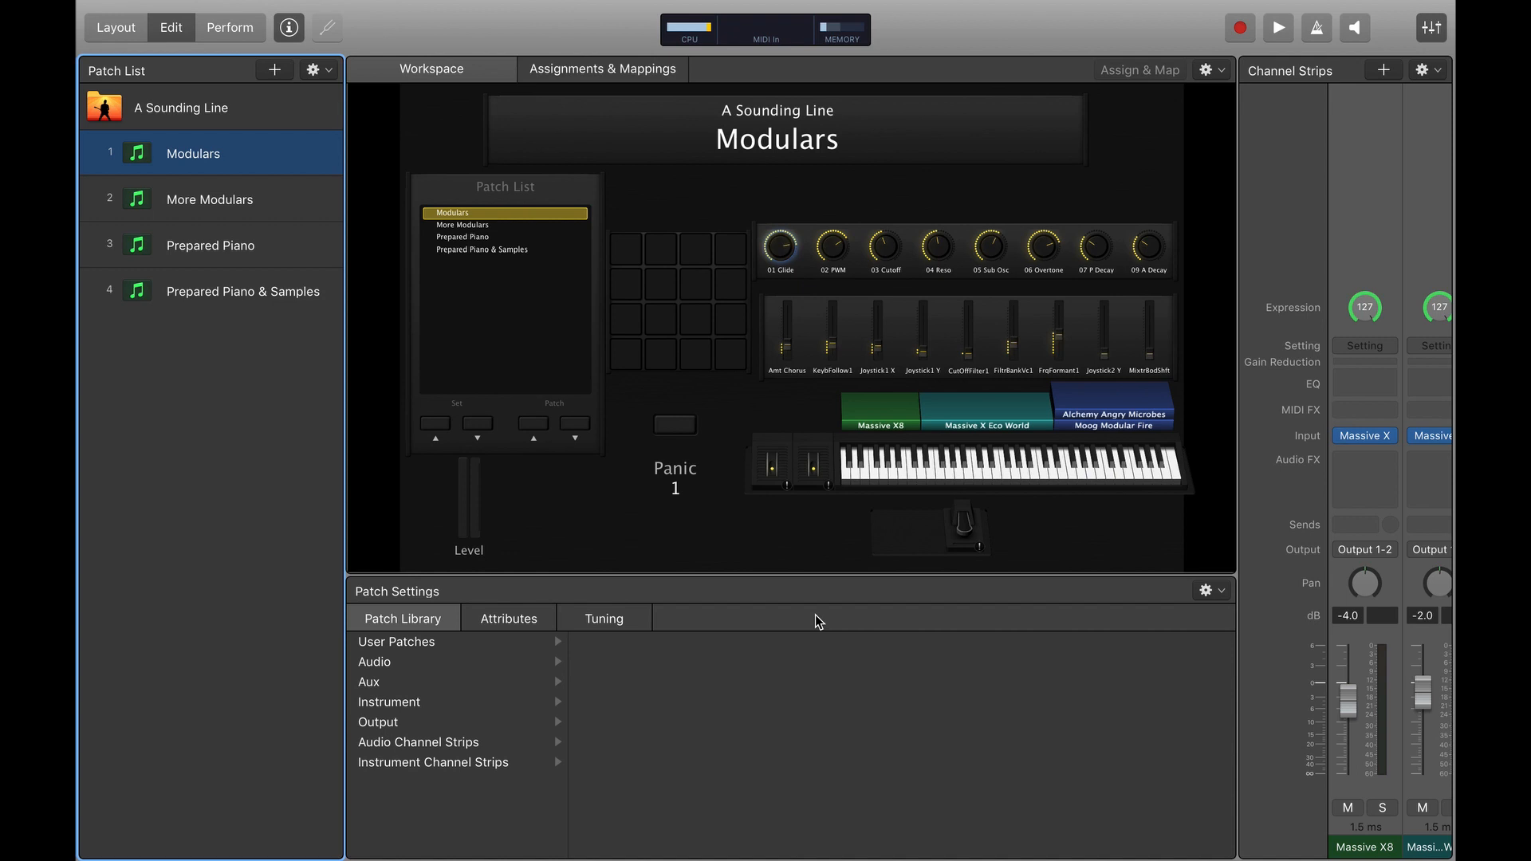
pyautogui.click(777, 177)
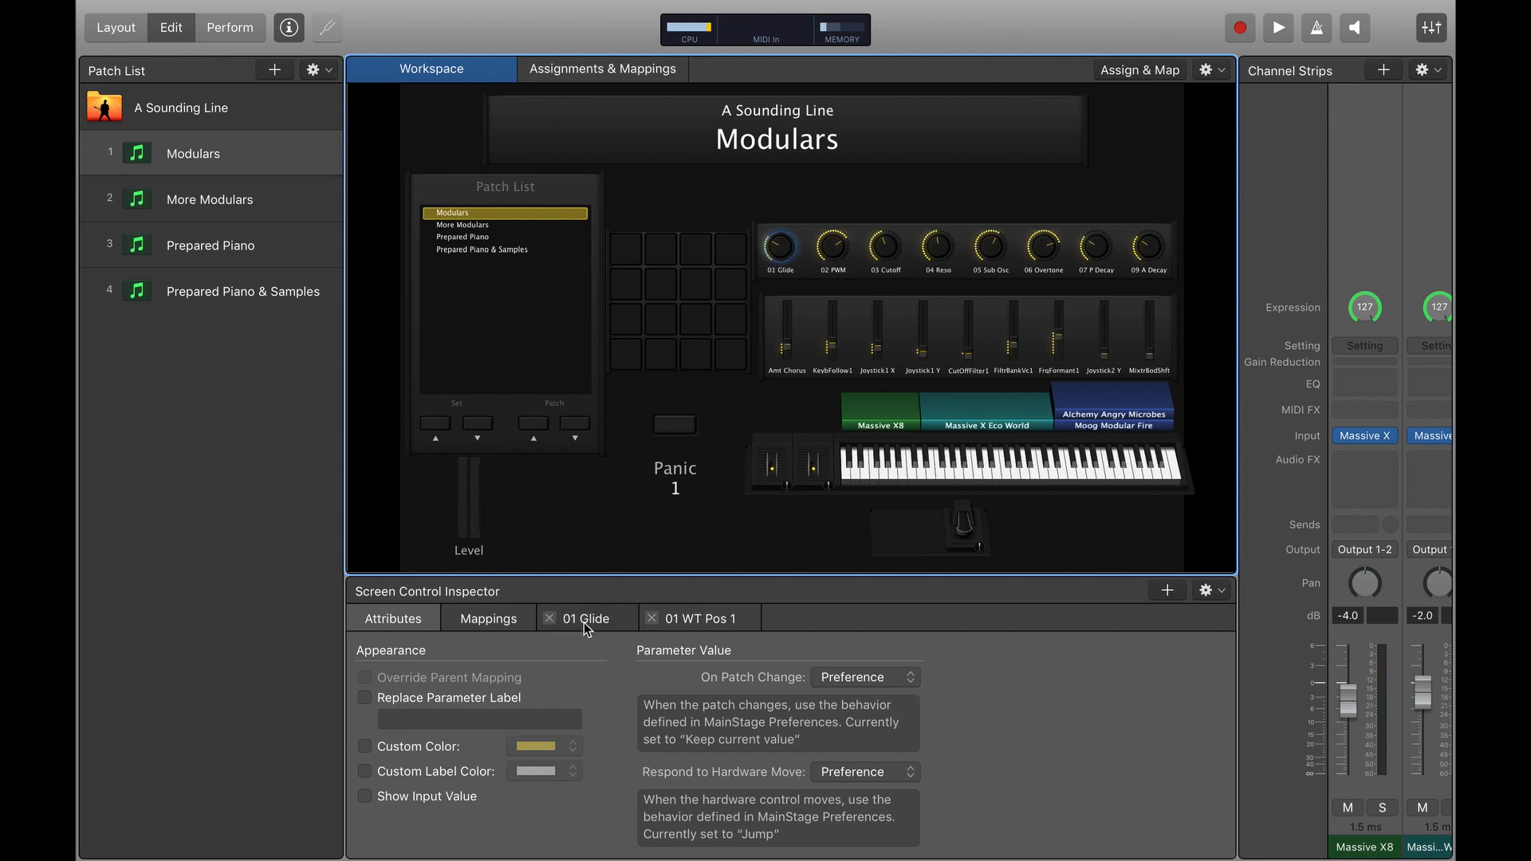
pyautogui.click(610, 618)
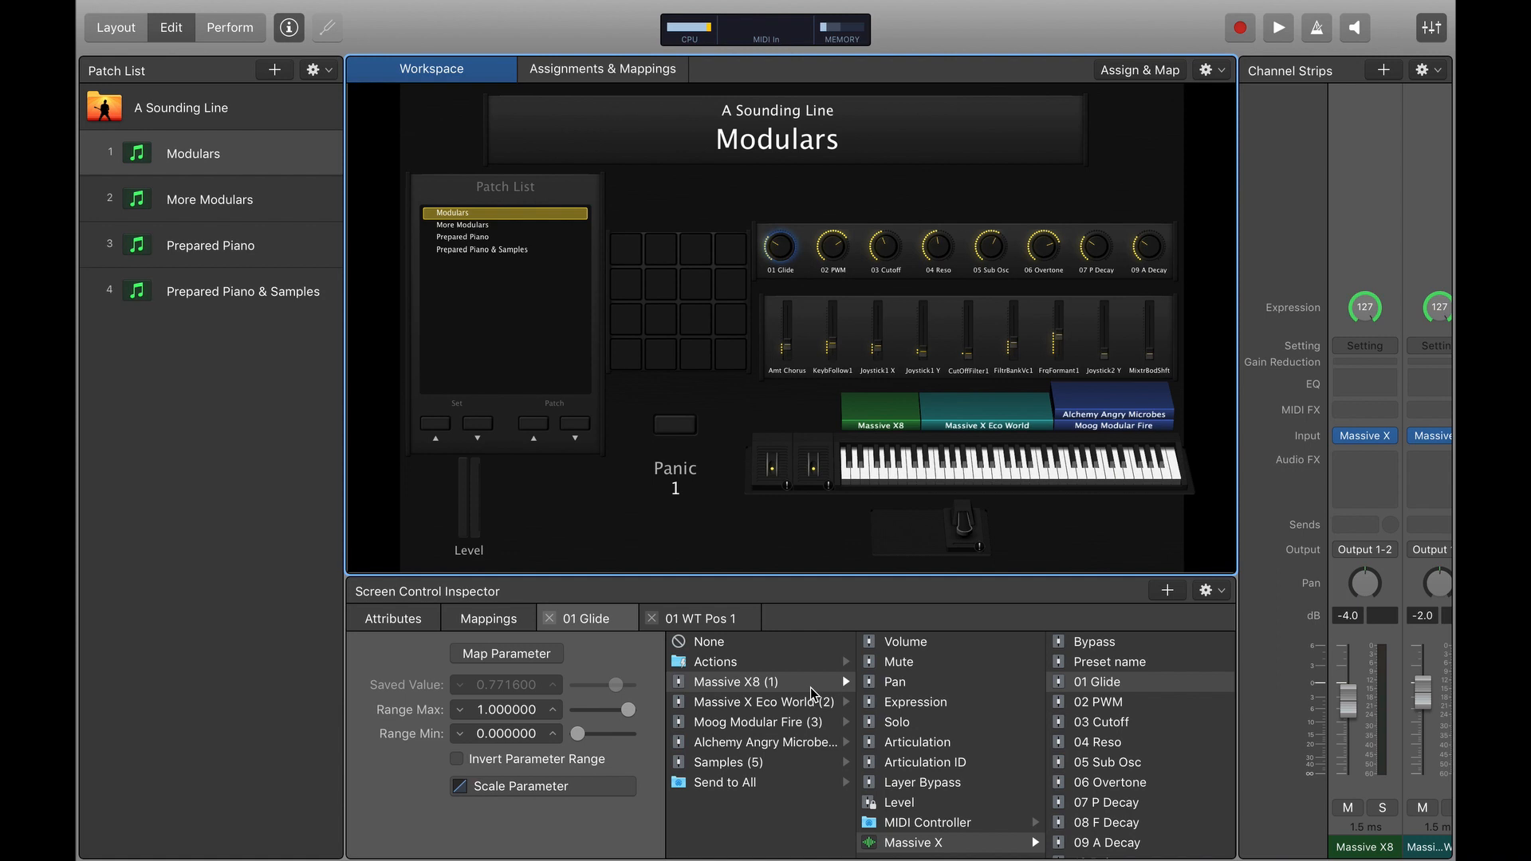
pyautogui.click(714, 624)
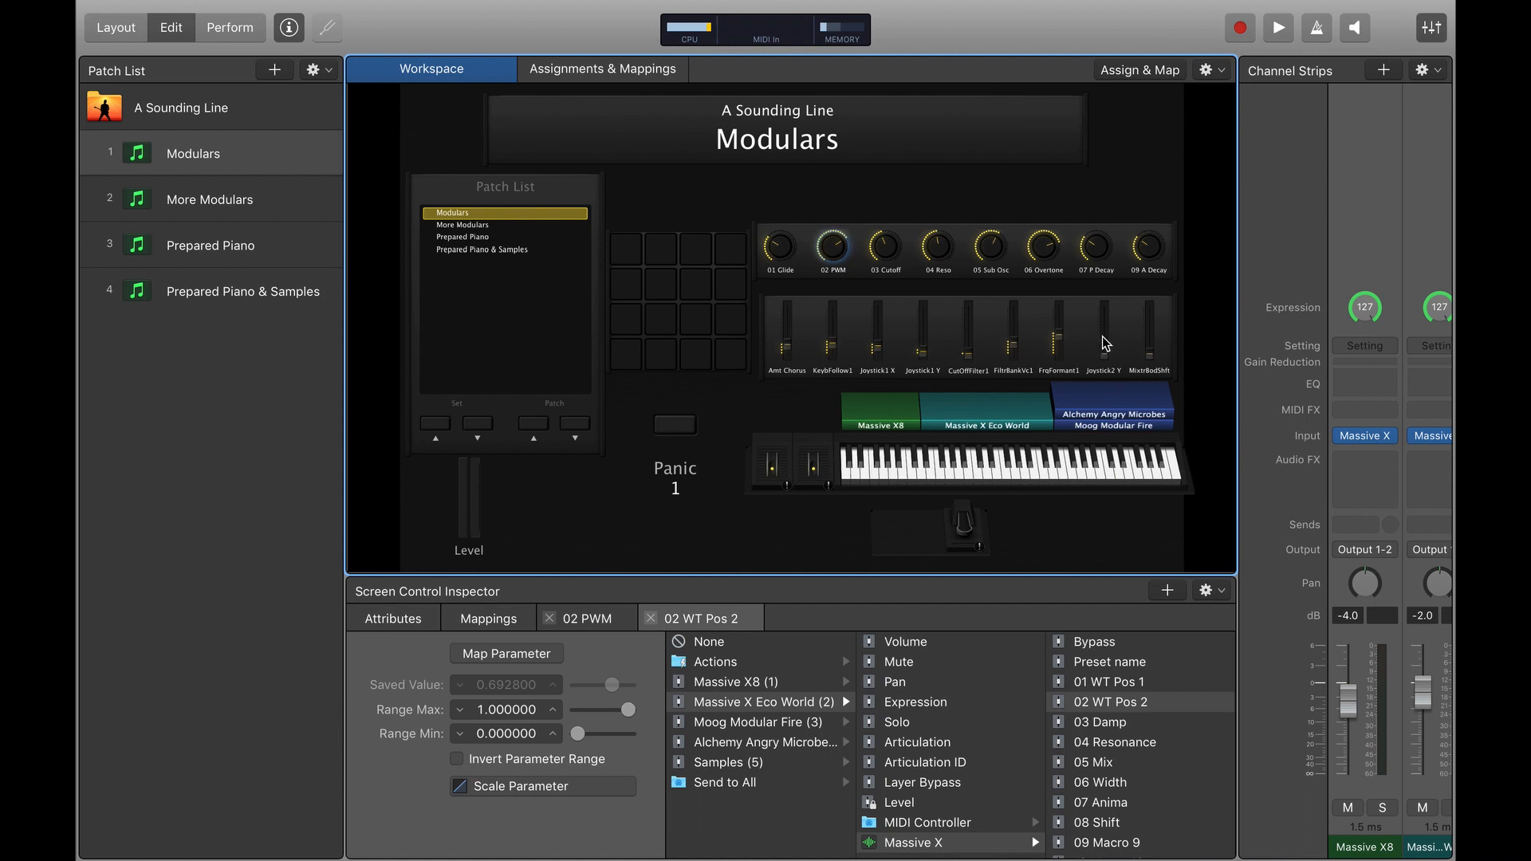
pyautogui.click(1104, 339)
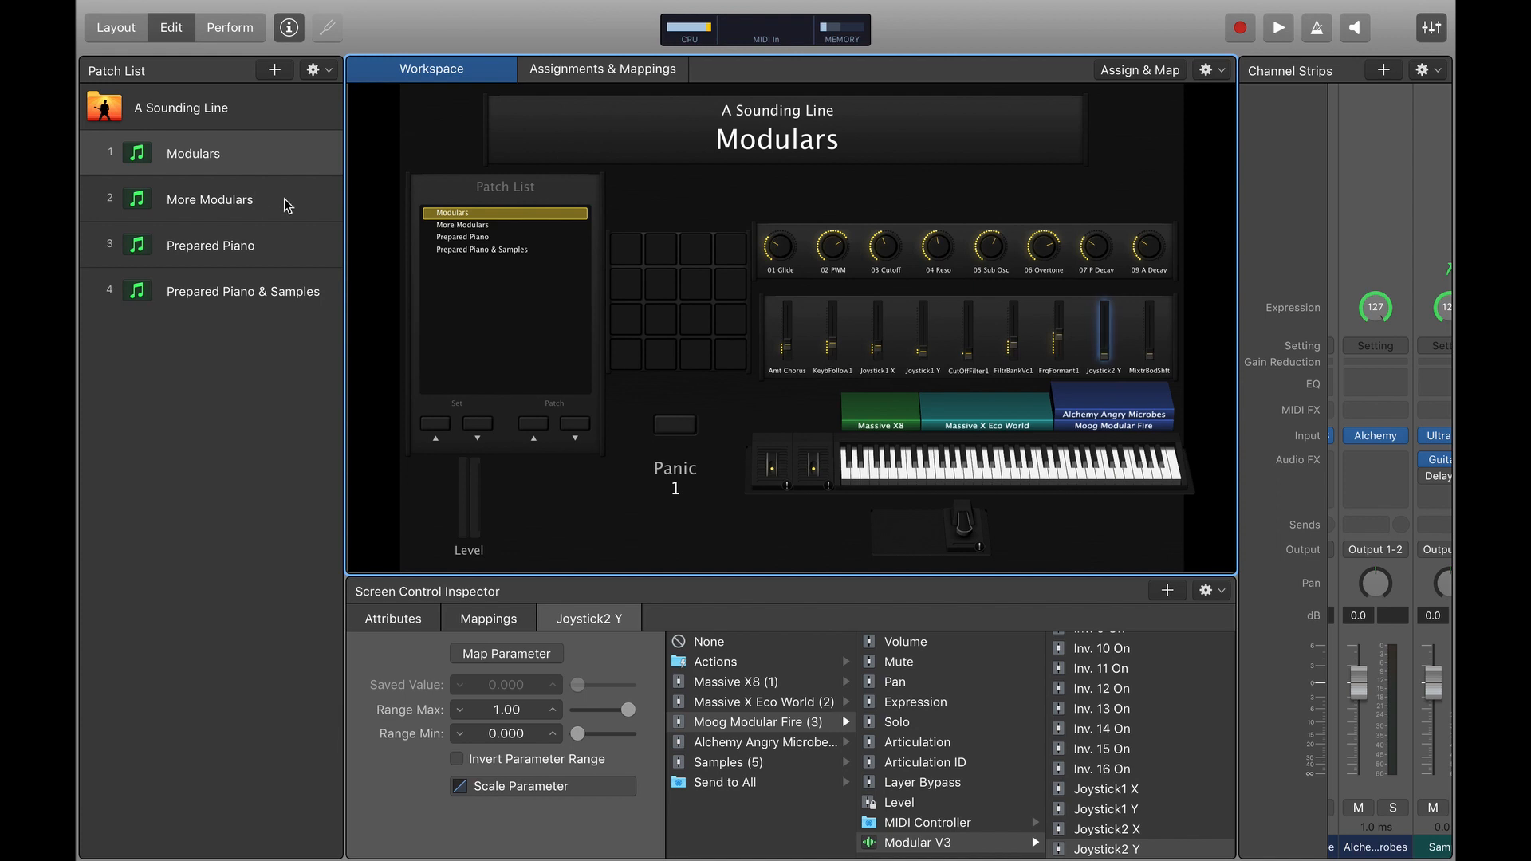
# - View the More Modulars patch and the concert-level Nord channel strip with its audio effects
pyautogui.click(284, 199)
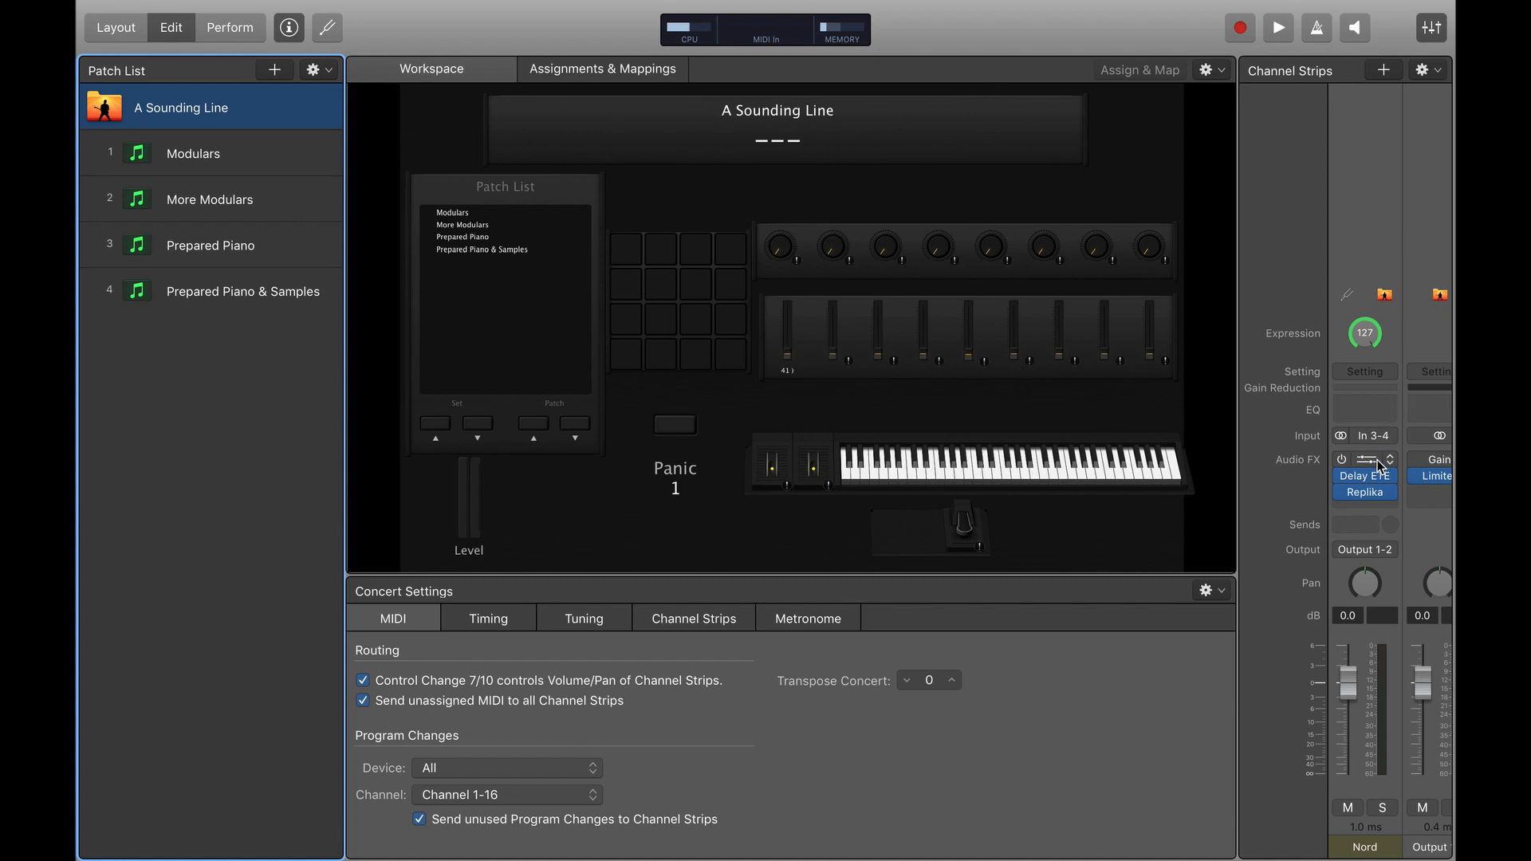
pyautogui.moveTo(1377, 472)
pyautogui.click(1360, 351)
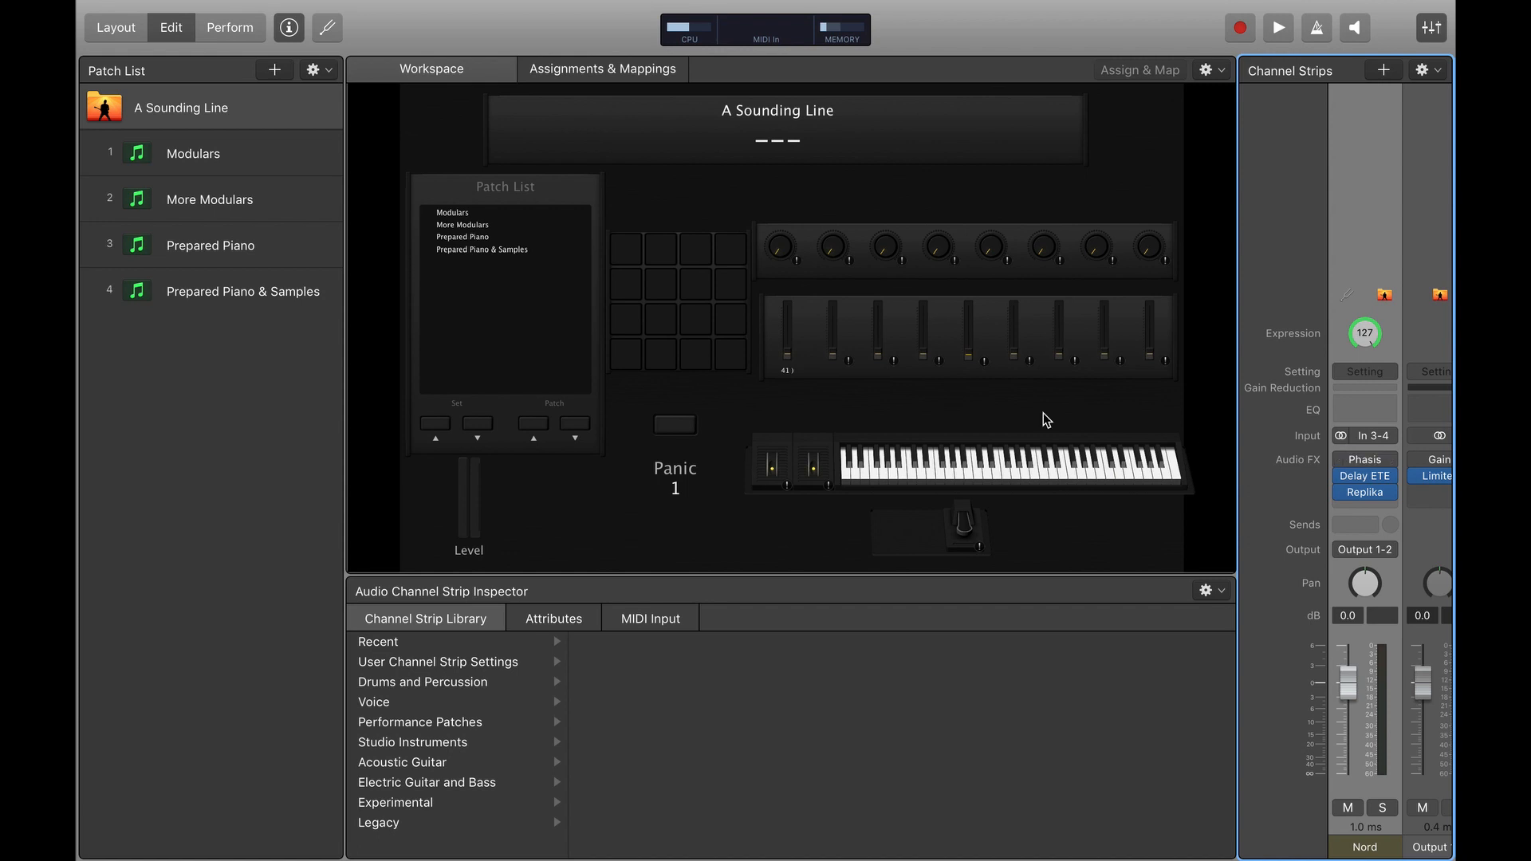
# - Check the first three bottom-row pads' bypass mappings for the Phasis, Delay ETERNITY and Replika effects on the concert-level Nord strip
pyautogui.click(631, 367)
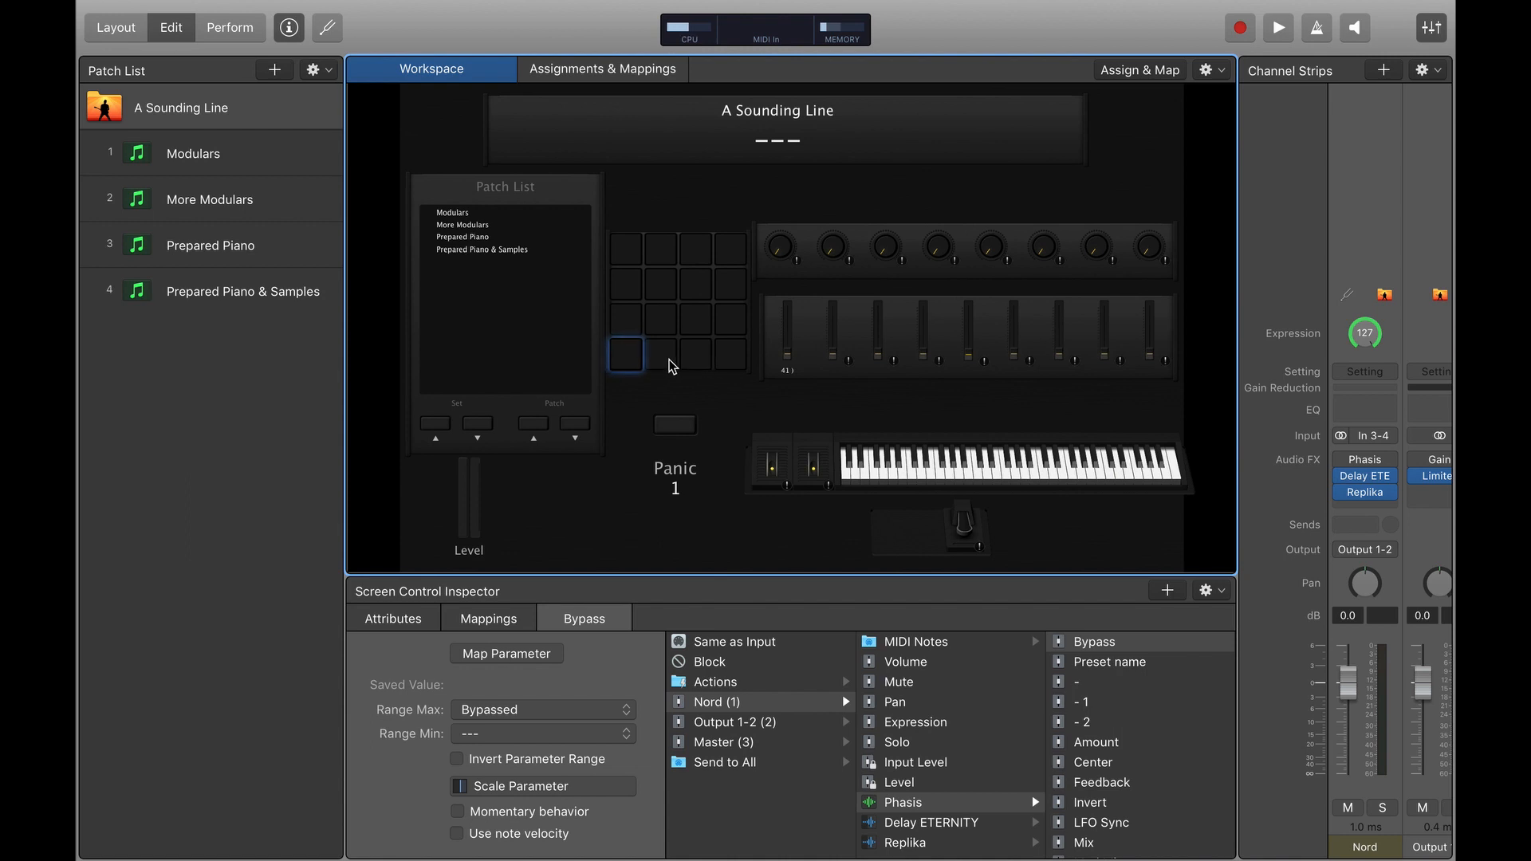
pyautogui.click(668, 363)
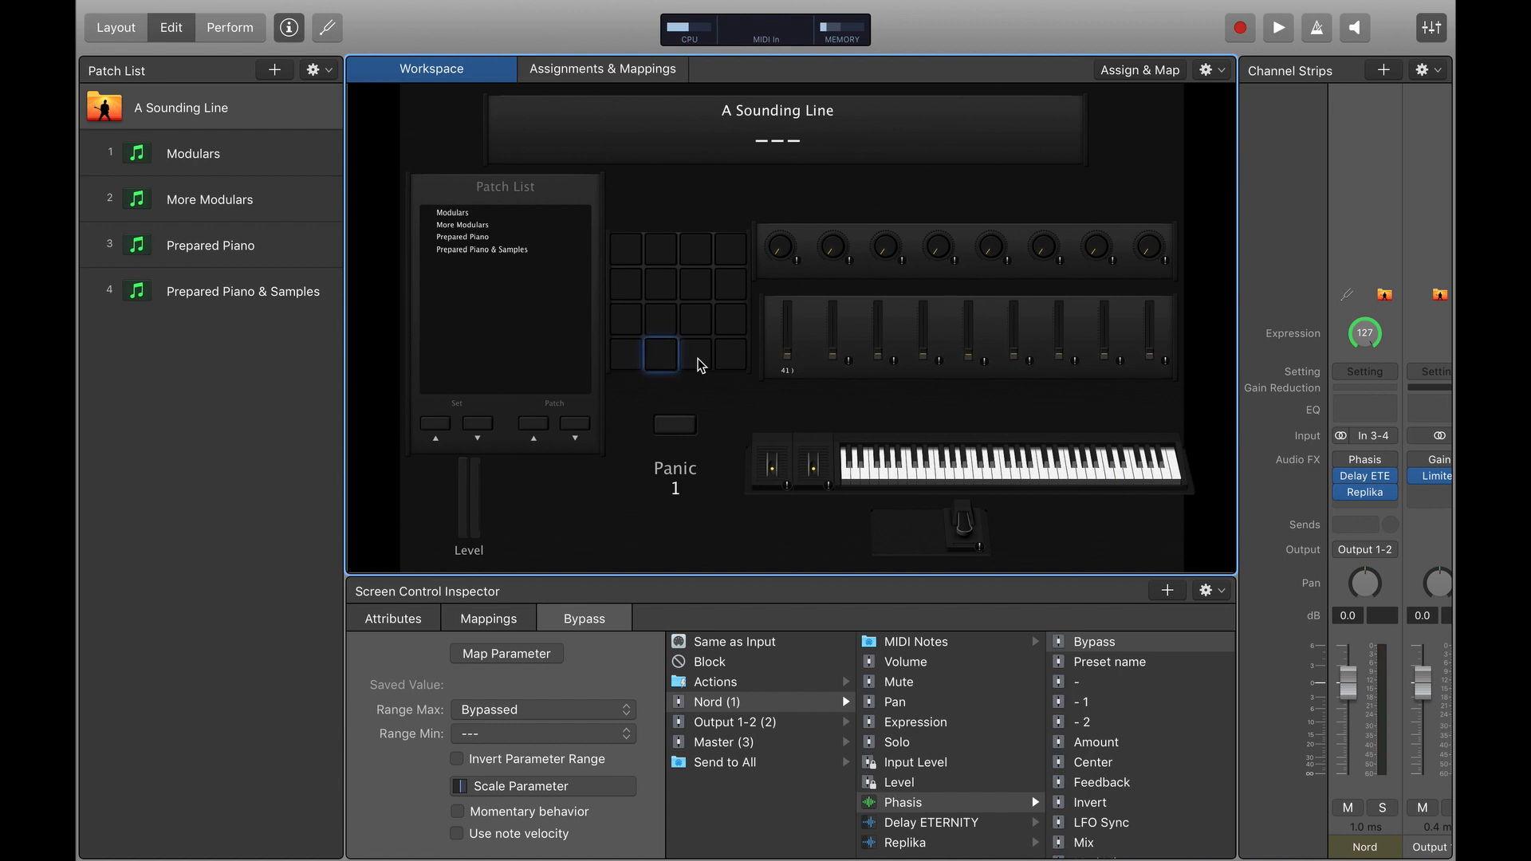
pyautogui.press('Down')
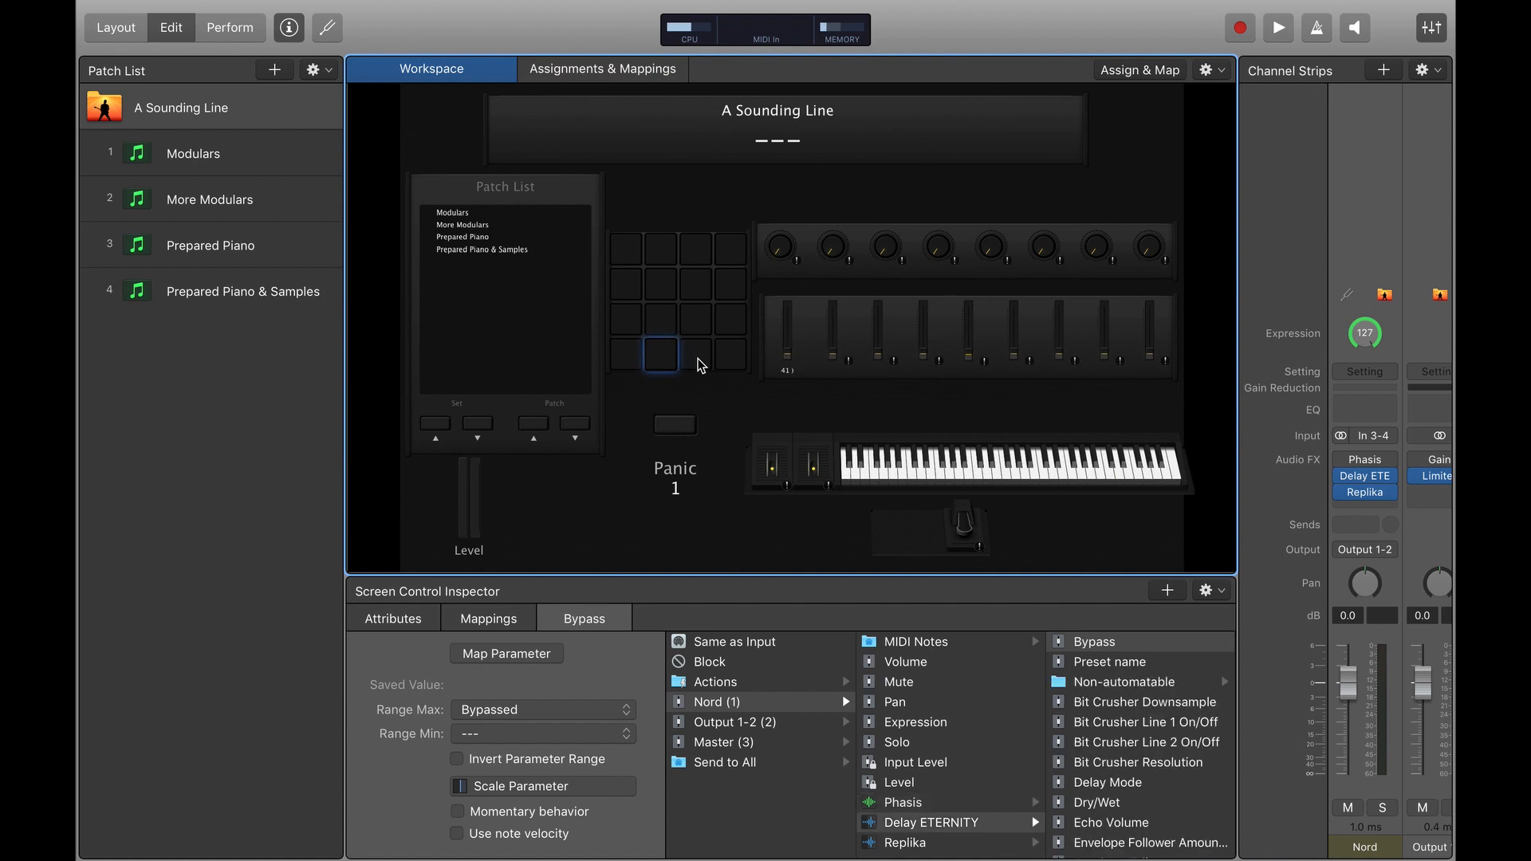
pyautogui.press('Left')
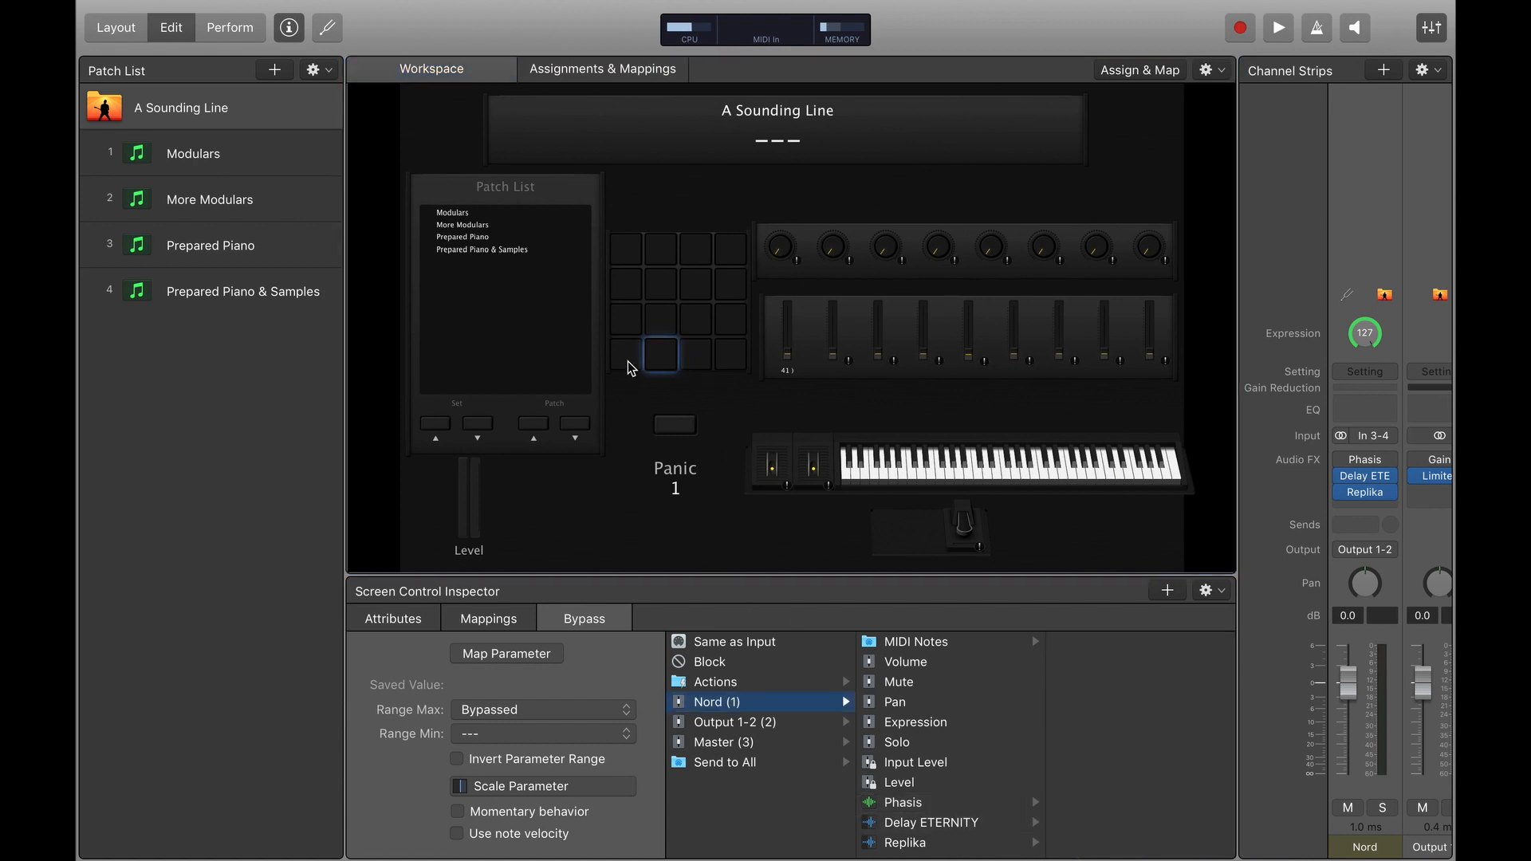
pyautogui.click(630, 366)
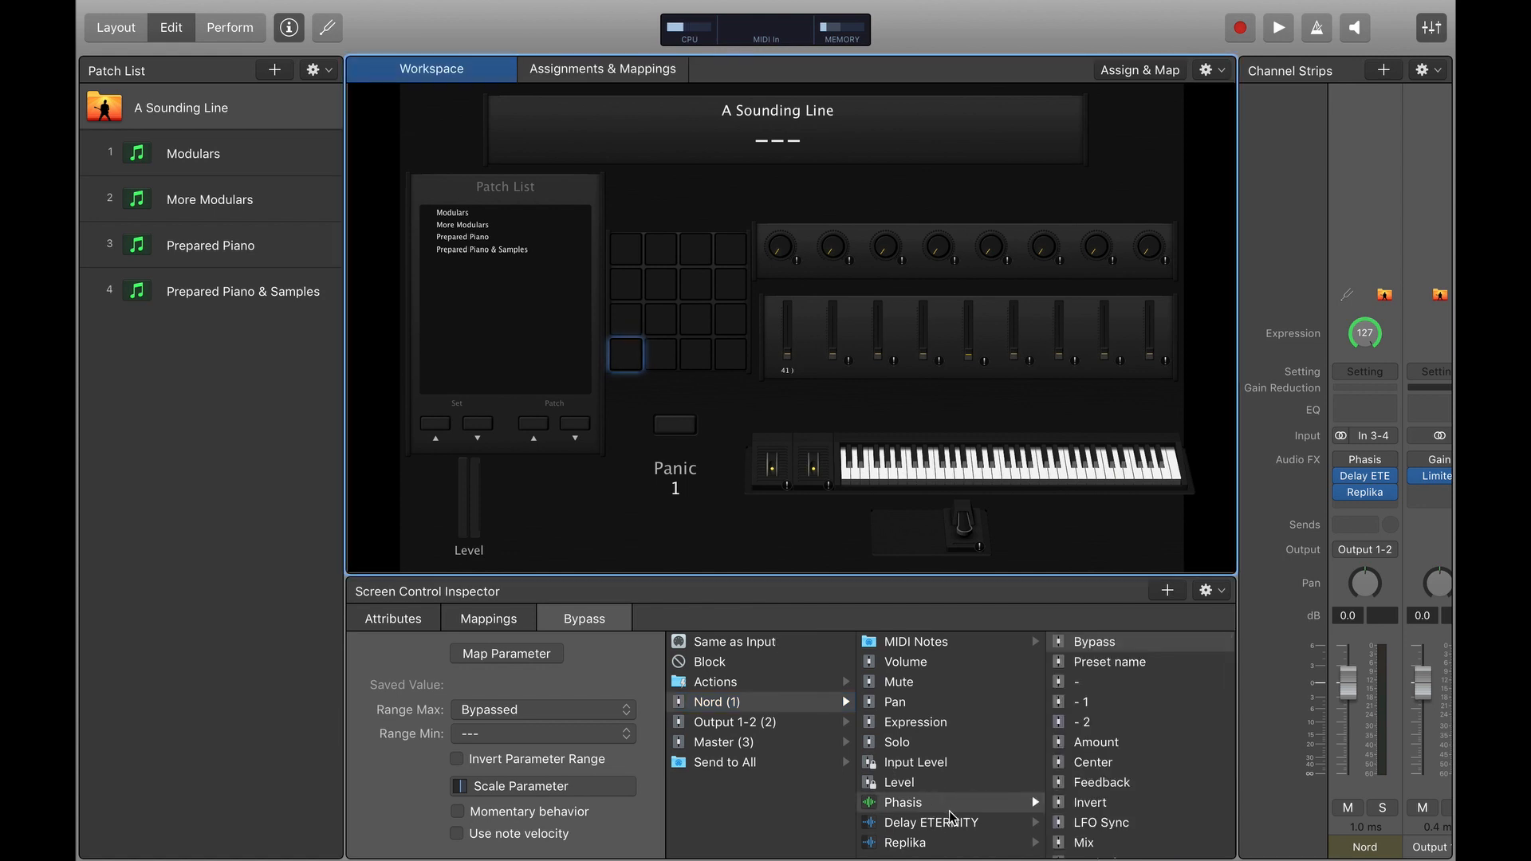
pyautogui.click(665, 359)
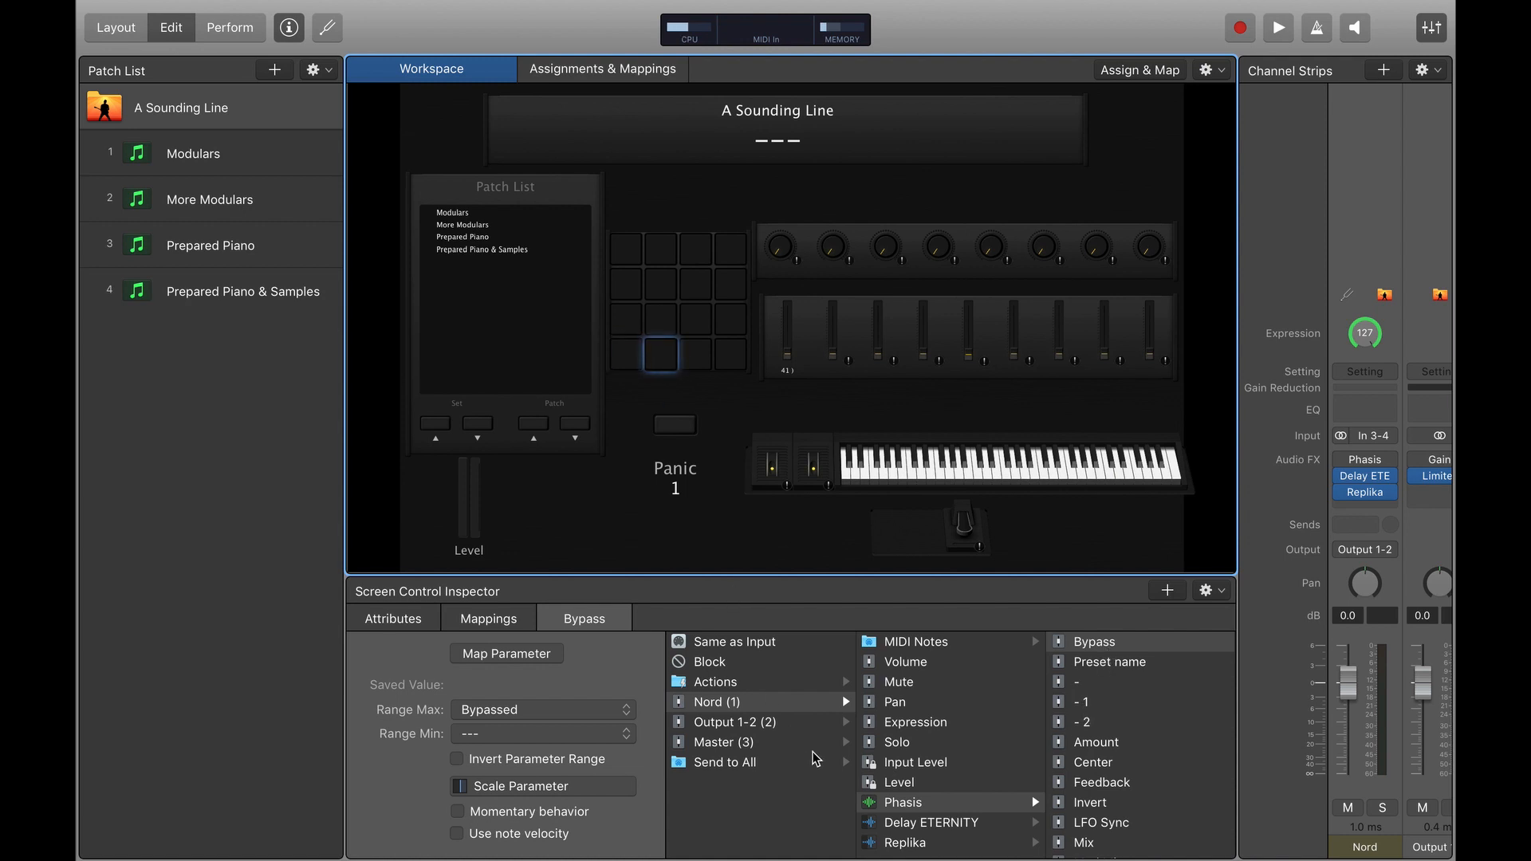
pyautogui.press('Down')
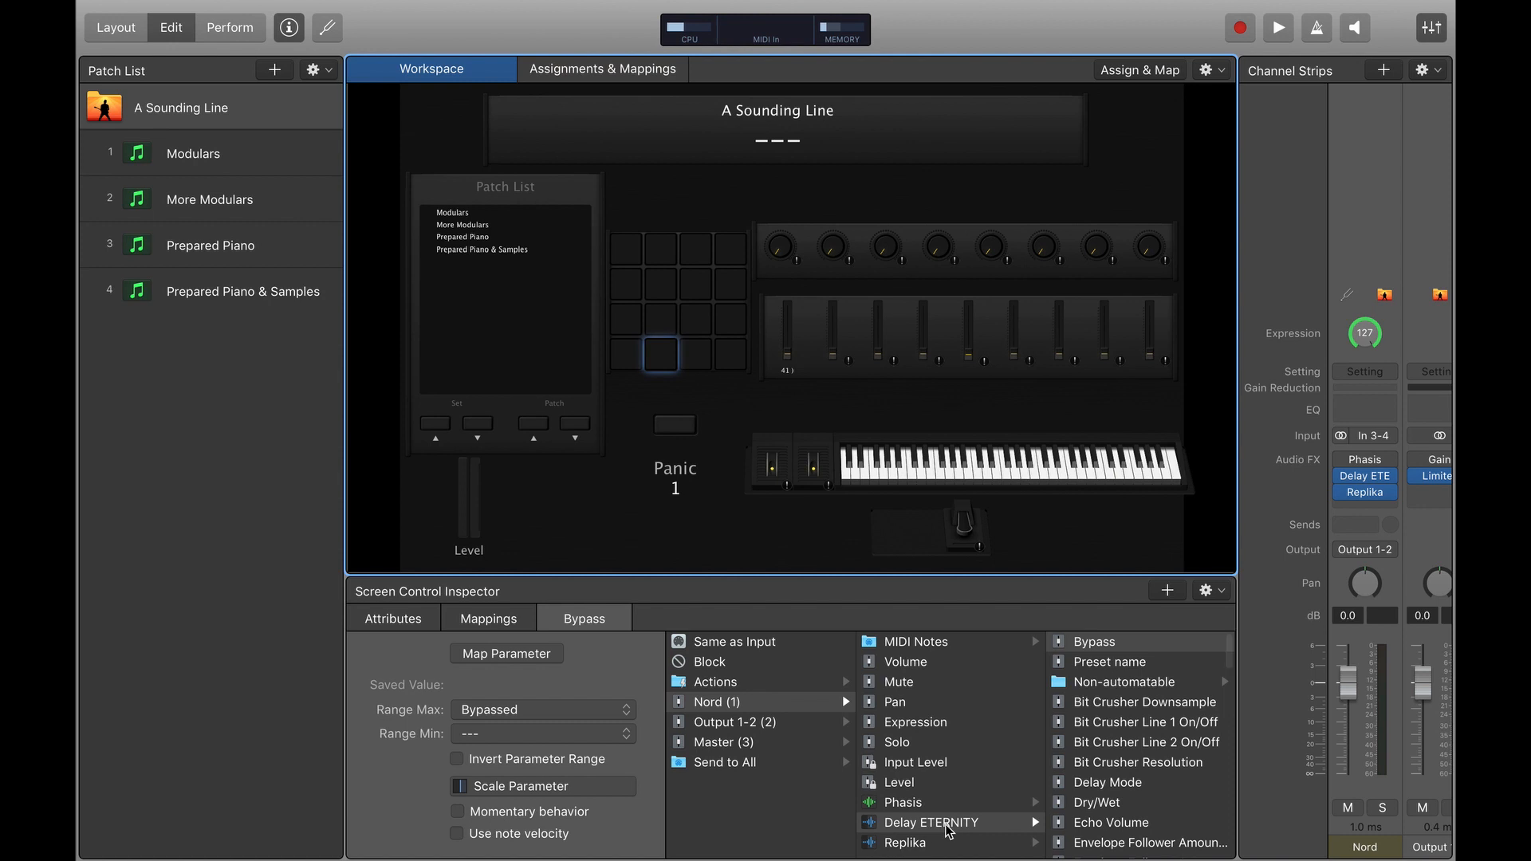
pyautogui.click(699, 361)
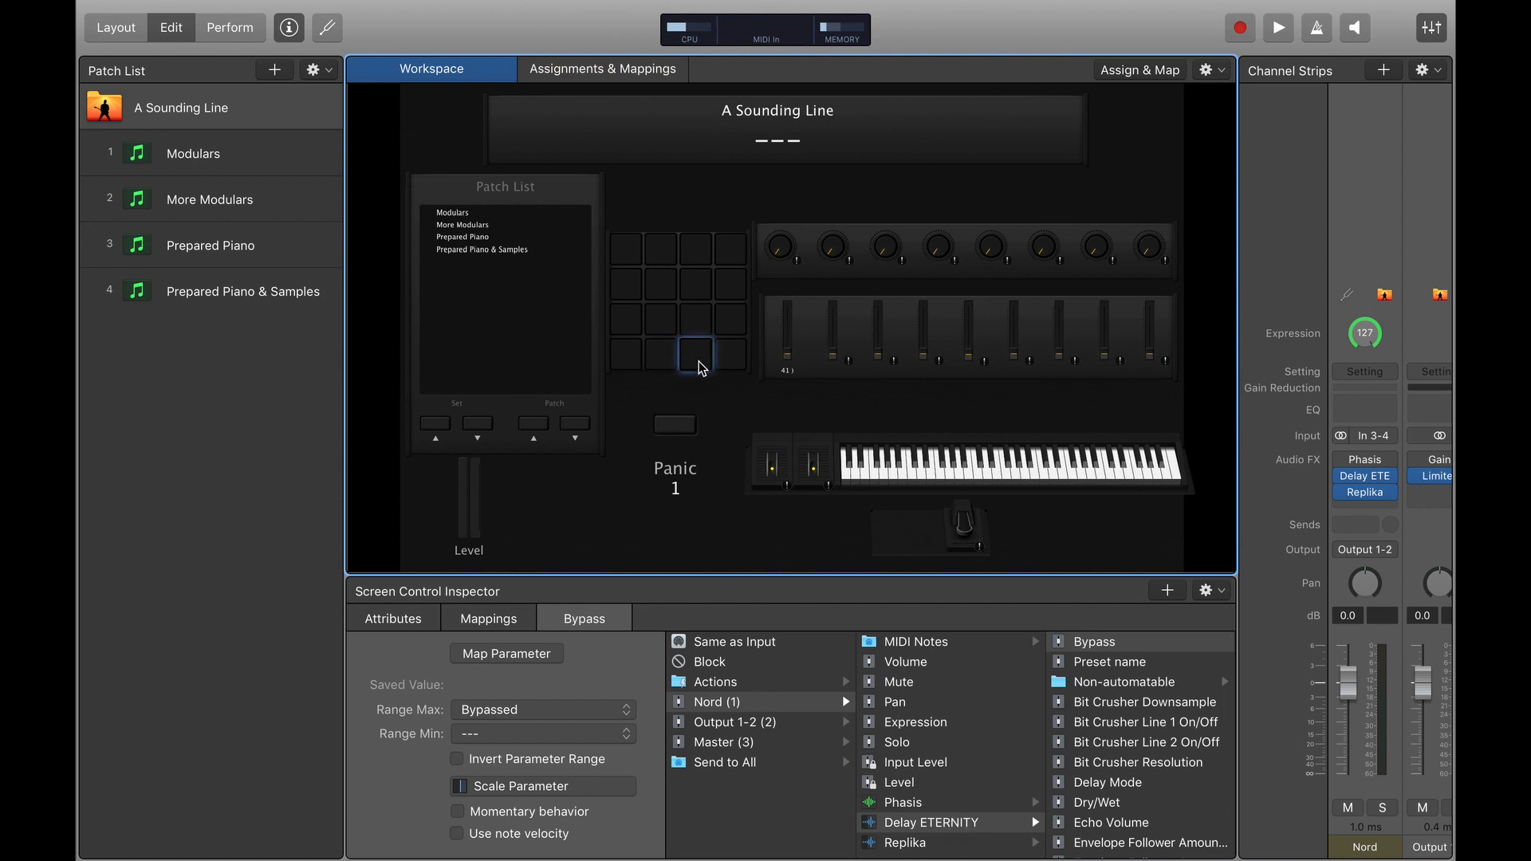
pyautogui.press('Down')
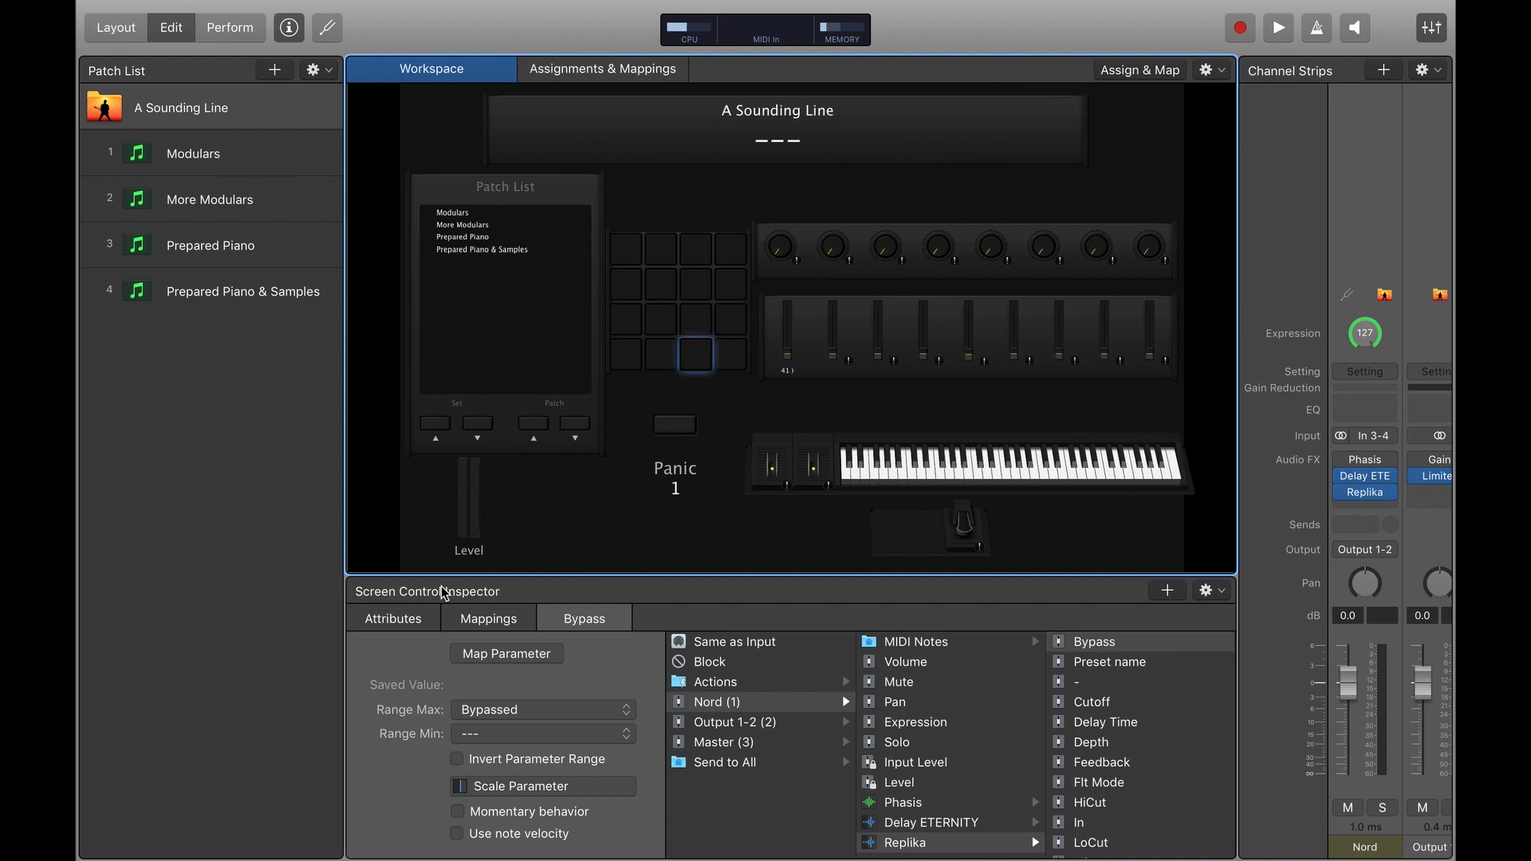
# - Select the Modulars patch in the A Sounding Line concert
pyautogui.click(284, 152)
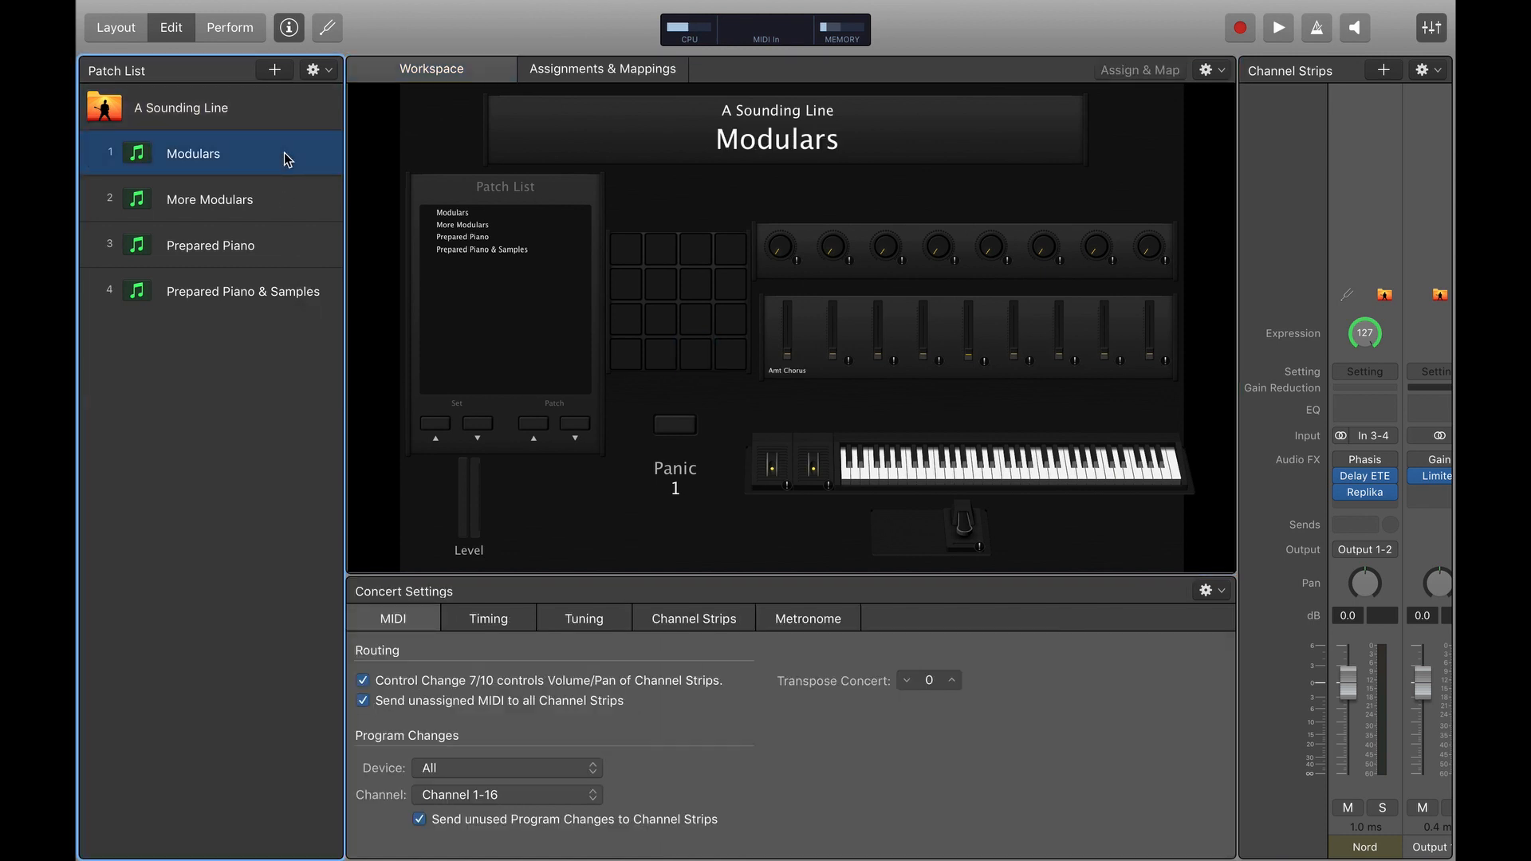